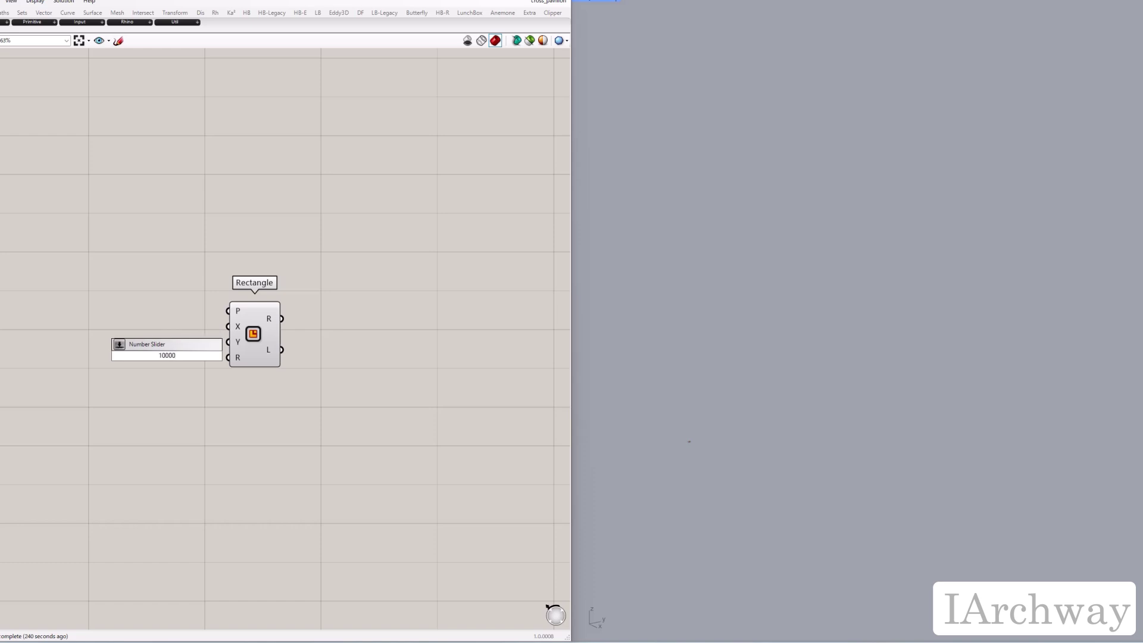
- Create a number slider set to 10000 and feed it into both the X and Y inputs of the Rectangle component
key(Return)
drag(173, 356, 221, 329)
click(188, 393)
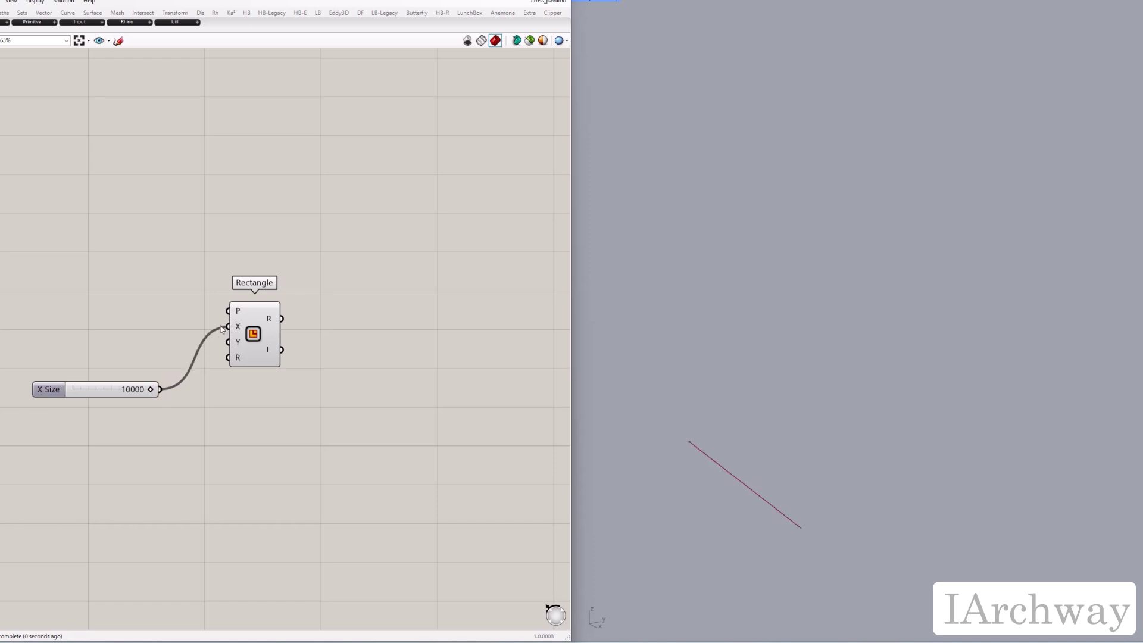
drag(160, 389, 233, 351)
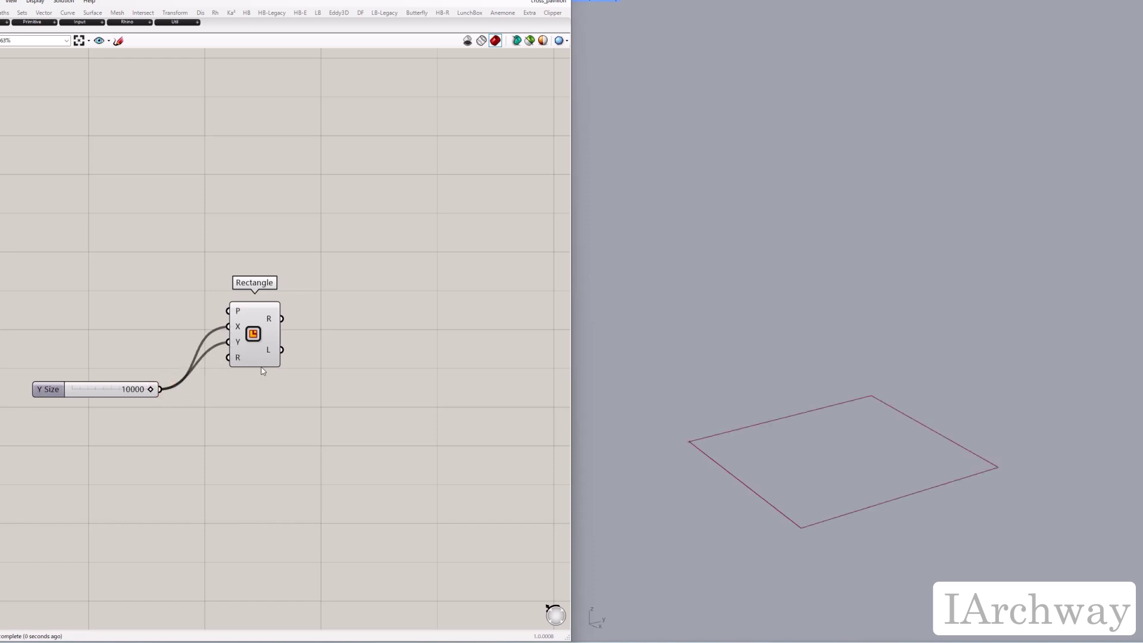
mouse_move(944, 413)
right_down()
mouse_move(912, 414)
mouse_move(941, 309)
mouse_move(934, 330)
right_up()
scroll(934, 334, up, 3)
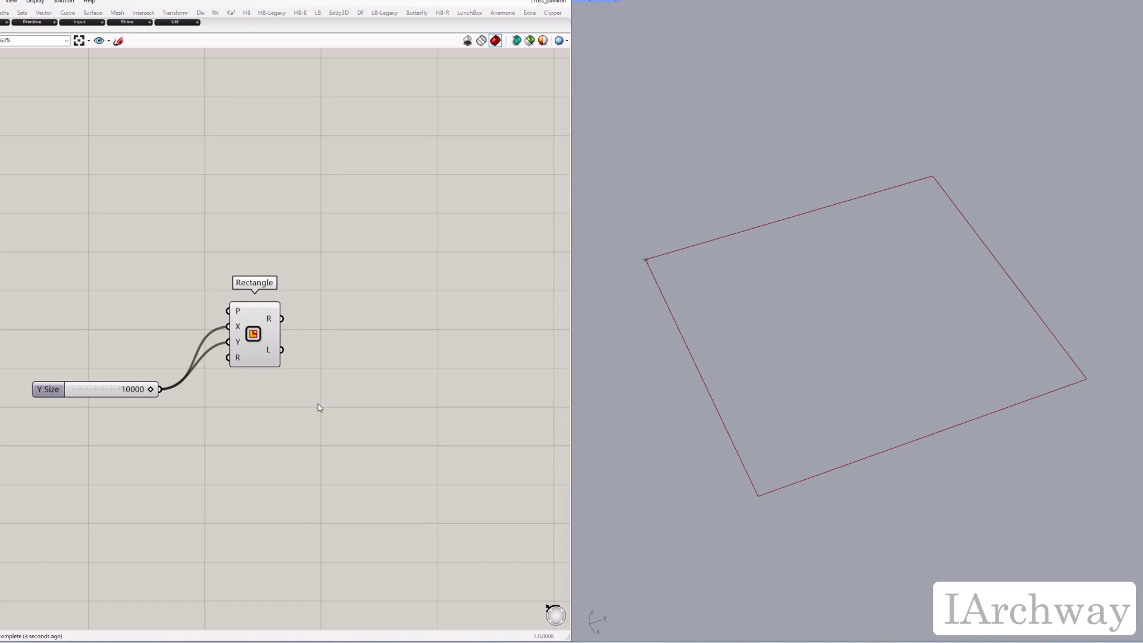
- Add a Surface component and connect the Rectangle's R output to it
click(260, 345)
click(352, 368)
right_drag(351, 368, 332, 352)
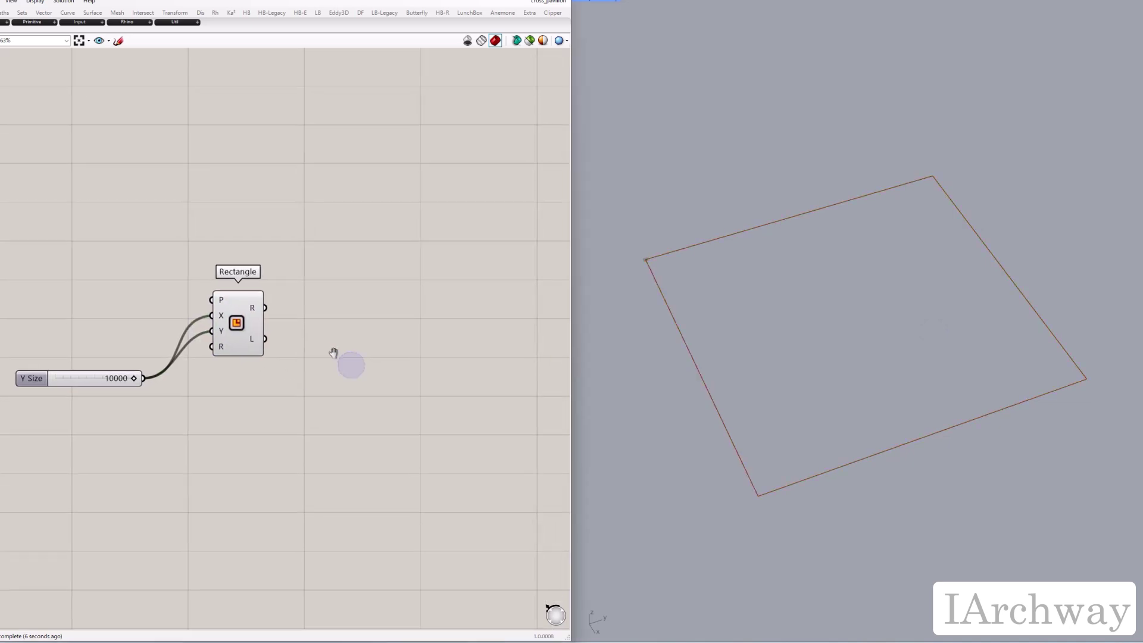
double_click(349, 373)
text(s)
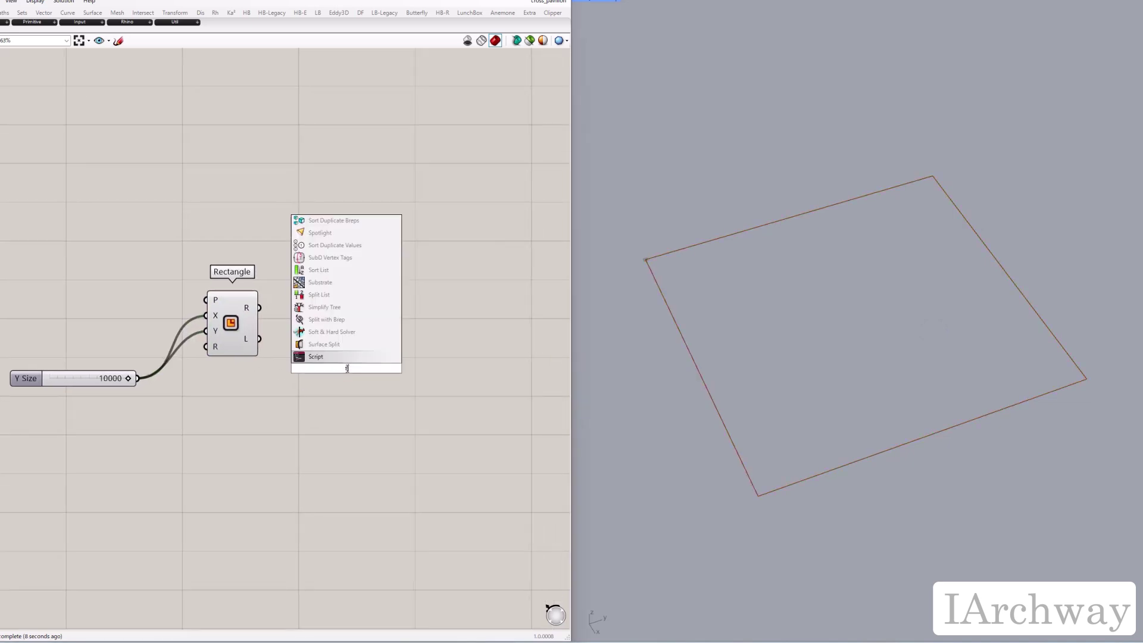
text(urface)
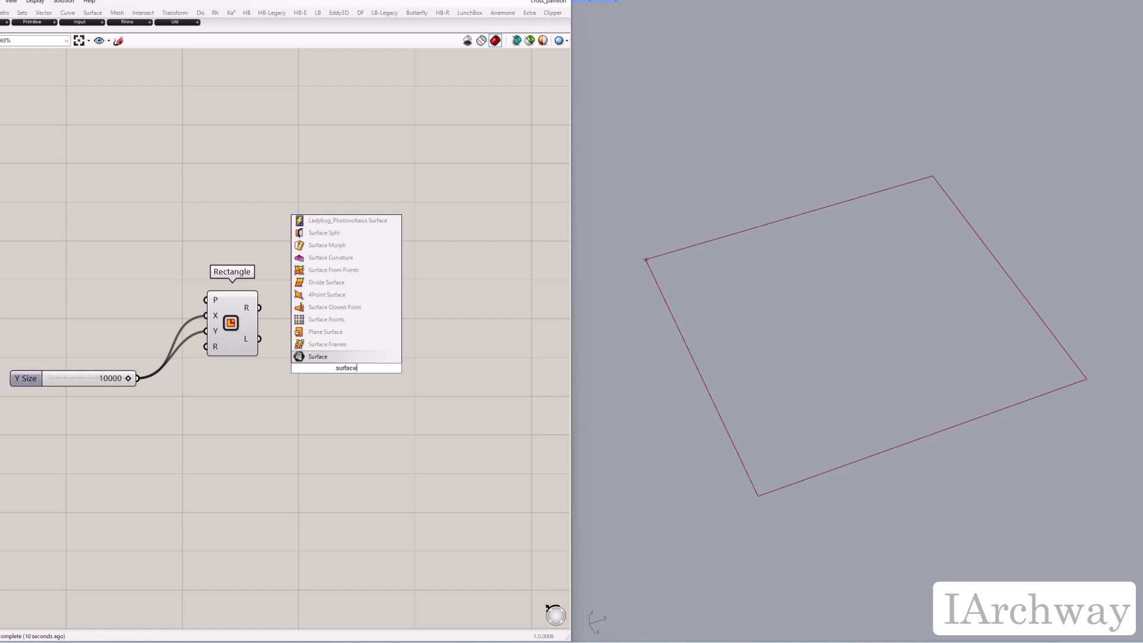
key(Return)
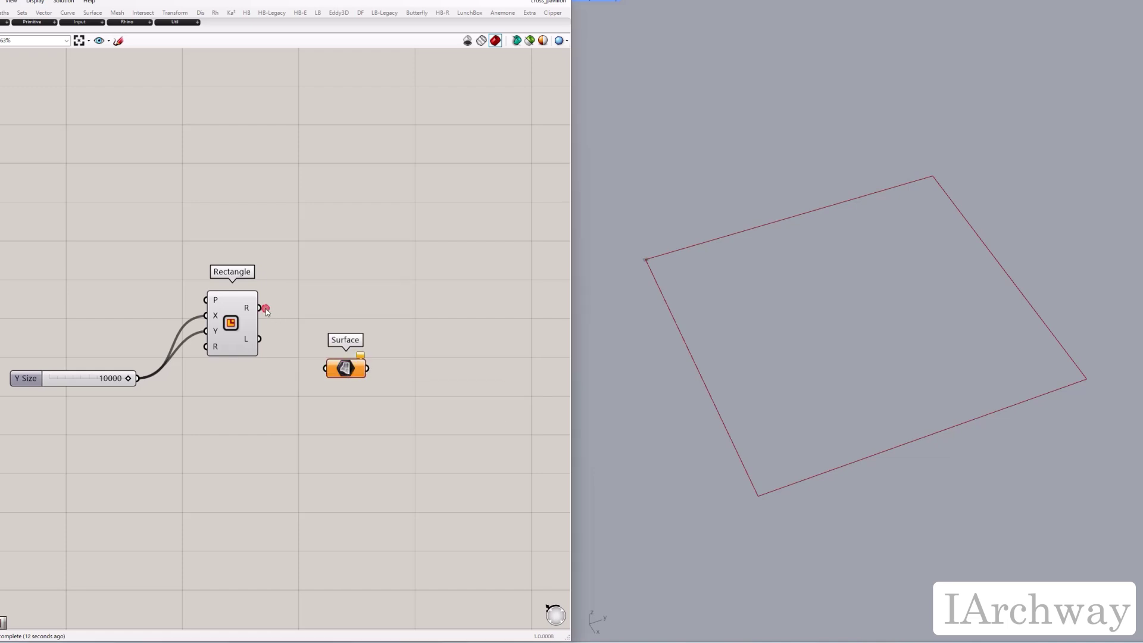
drag(267, 316, 312, 314)
click(340, 367)
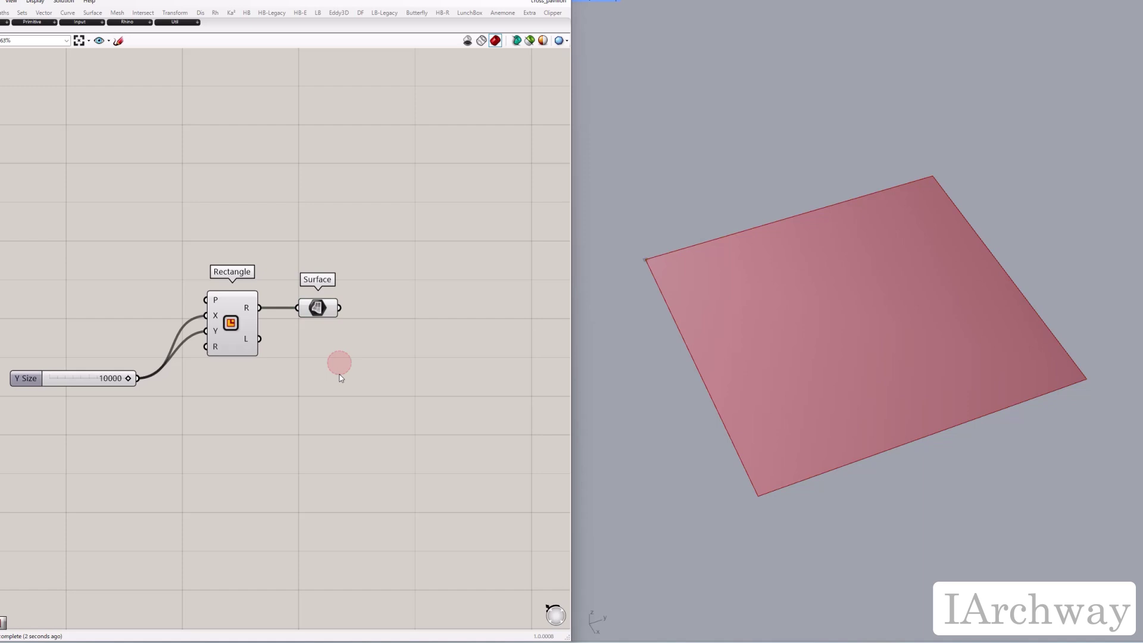
click(315, 314)
- Add an Extrude component and connect the Surface output to its B input
click(374, 372)
double_click(374, 372)
text(e)
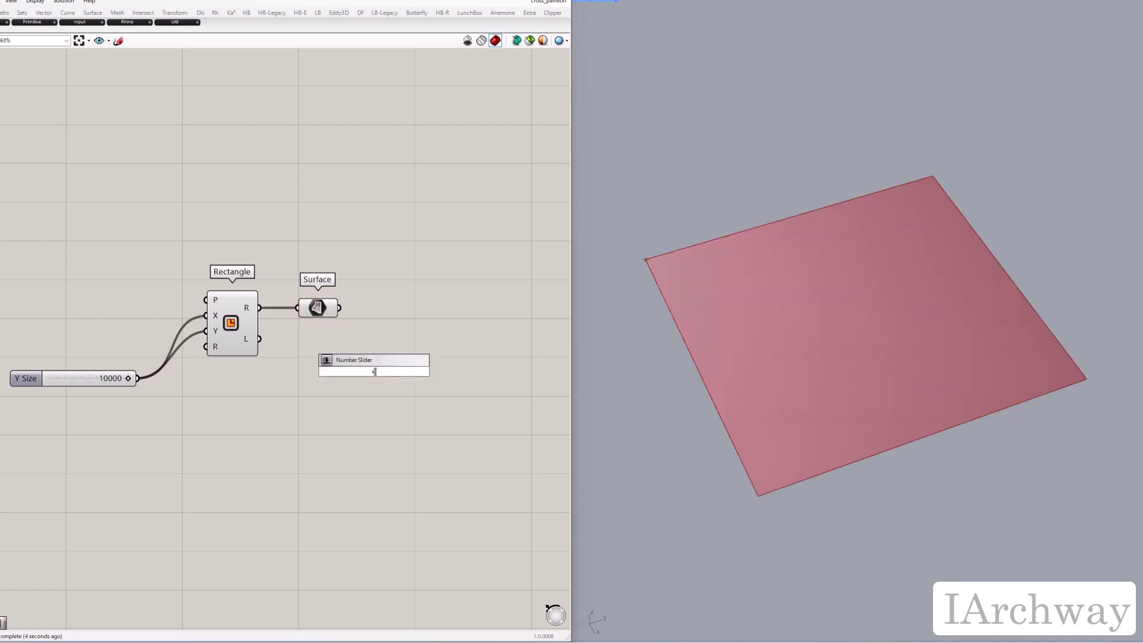
text(xtrude)
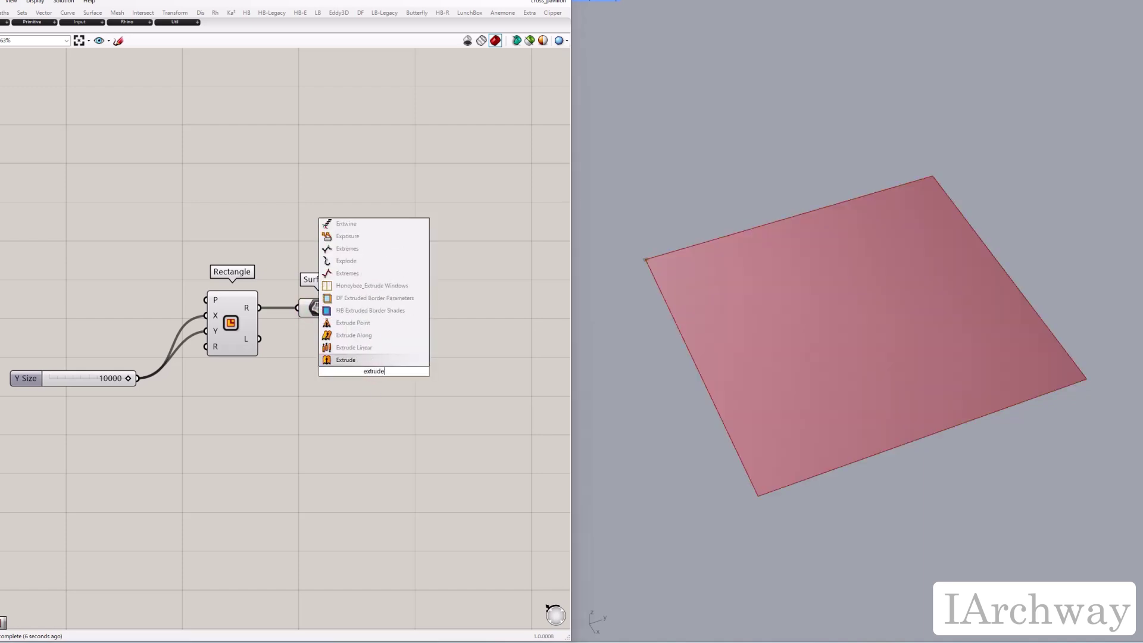
key(Return)
drag(373, 371, 423, 356)
drag(339, 308, 413, 355)
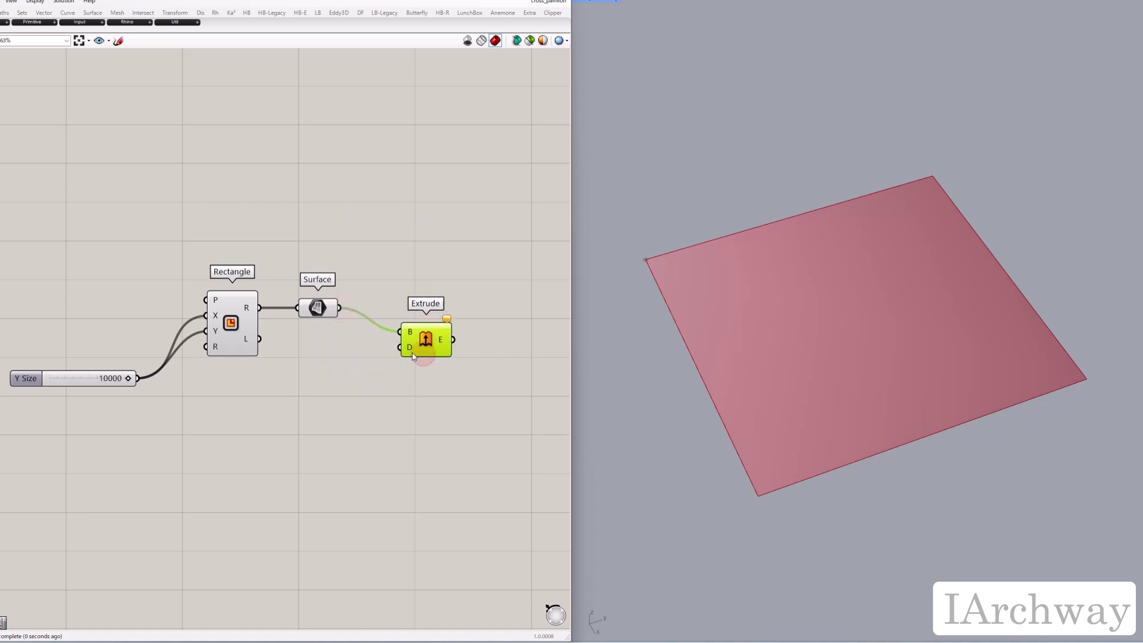
- Add a Unit Z vector driven by the 10000 slider and connect it to the Extrude component's D input
double_click(371, 393)
text(z)
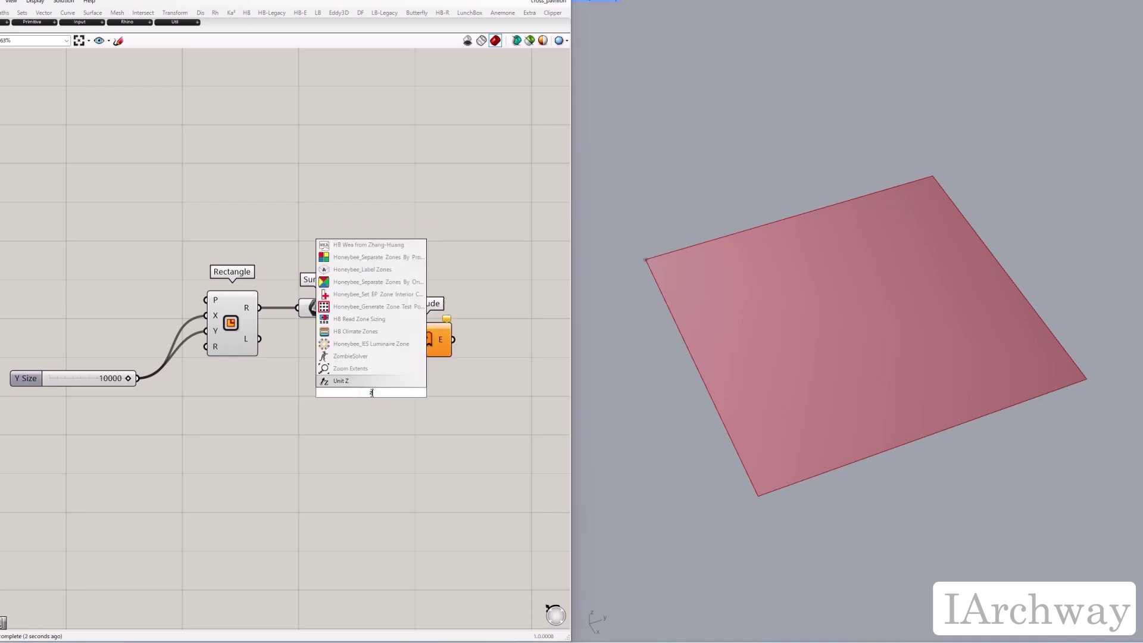
key(Return)
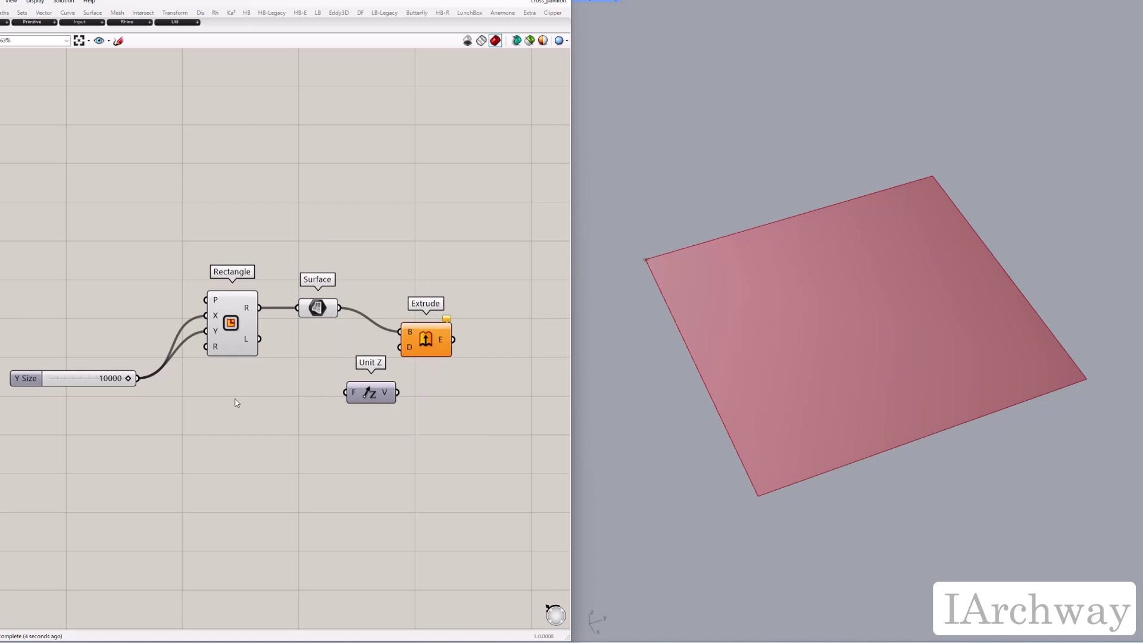
drag(116, 385, 407, 362)
click(416, 396)
click(338, 398)
click(401, 395)
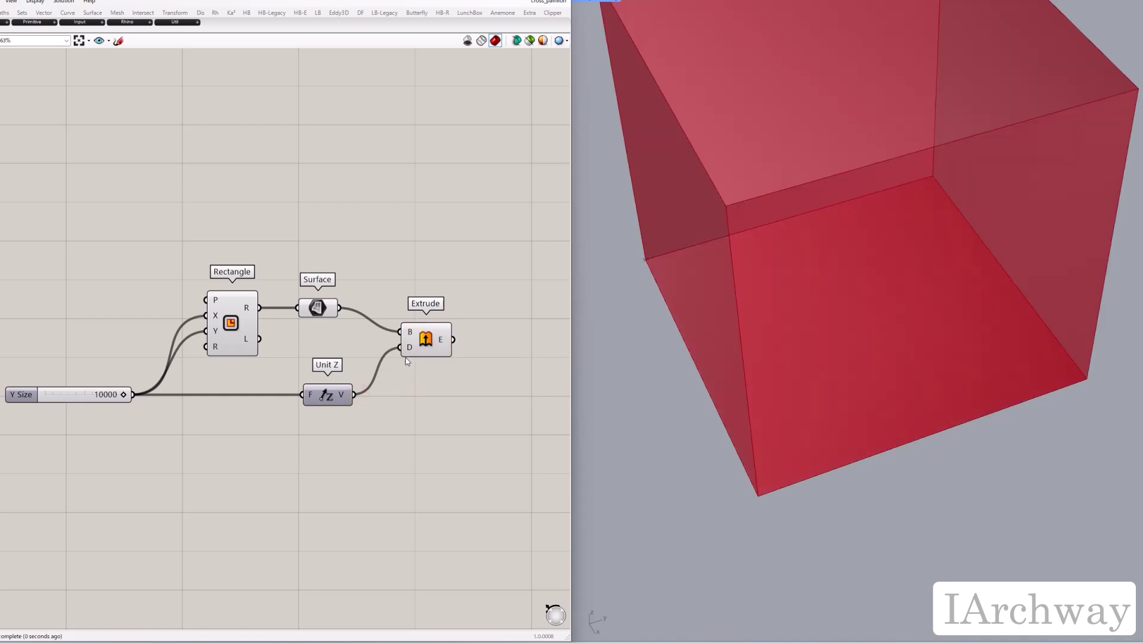
scroll(909, 484, down, 5)
scroll(896, 365, up, 2)
mouse_move(895, 364)
right_down()
mouse_move(888, 316)
mouse_move(901, 324)
mouse_move(901, 349)
right_up()
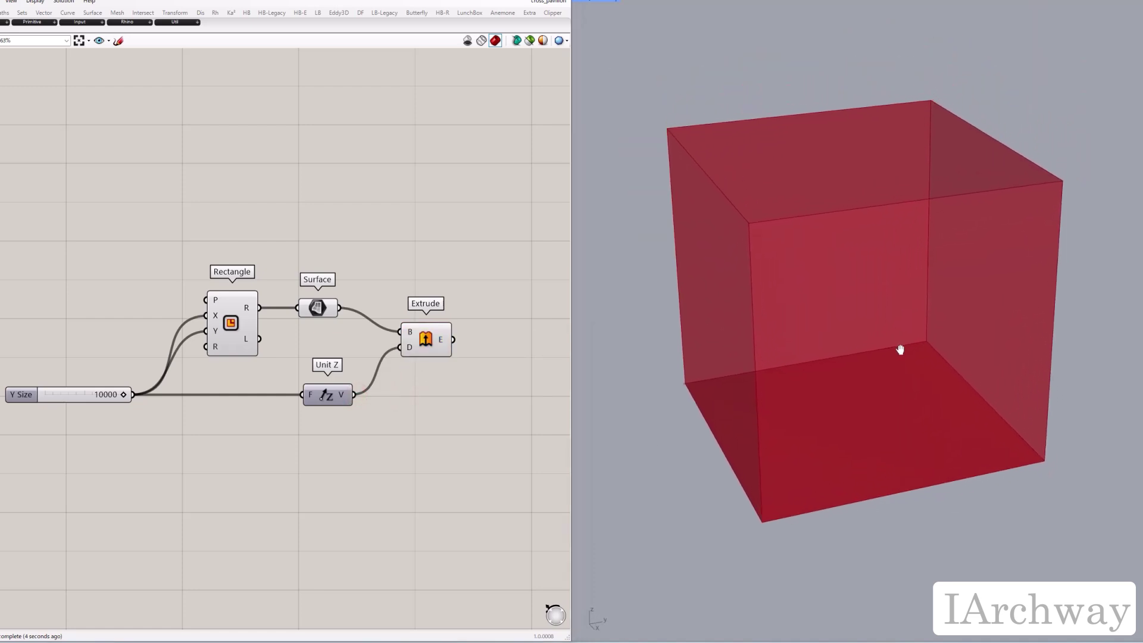
- Turn off the preview of the Rectangle and Surface components
click(429, 349)
click(369, 349)
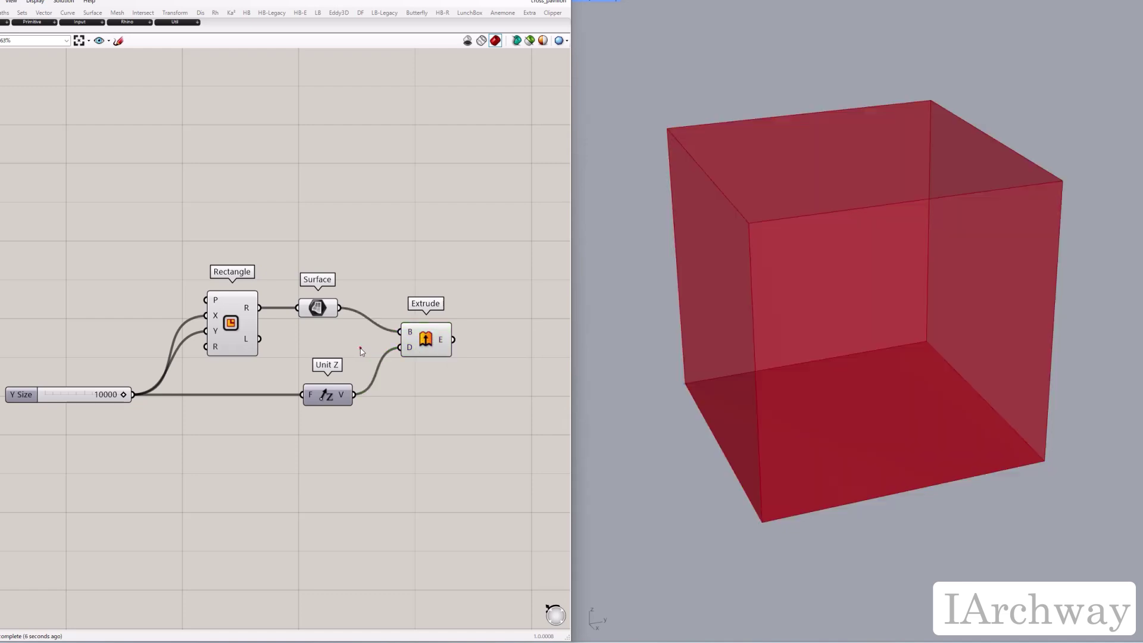
drag(368, 350, 211, 287)
right_click(277, 231)
click(308, 246)
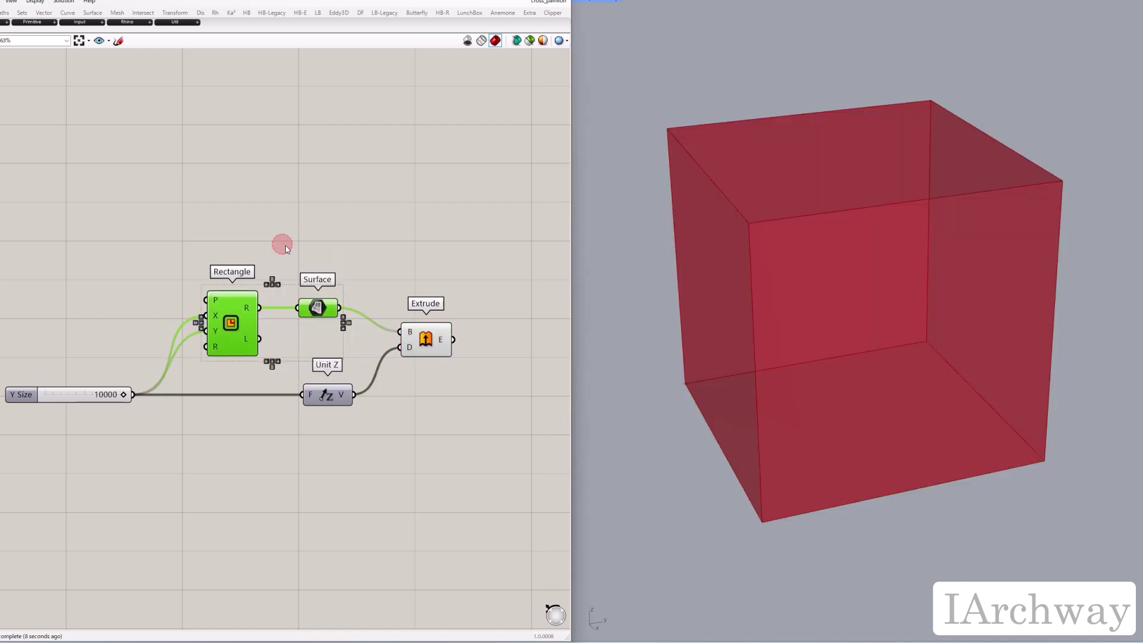
click(399, 251)
- Add a Brep Wireframe component and connect the Extrude output to its B input
right_drag(435, 263, 387, 262)
right_drag(455, 285, 342, 273)
right_drag(401, 296, 385, 297)
double_click(360, 332)
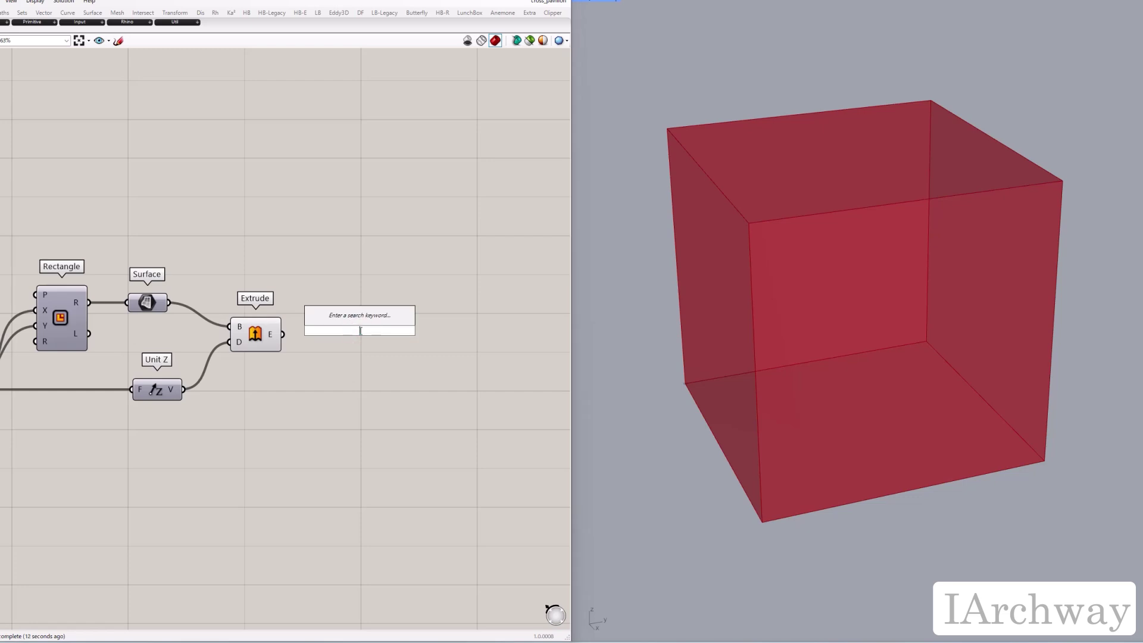
text(wire)
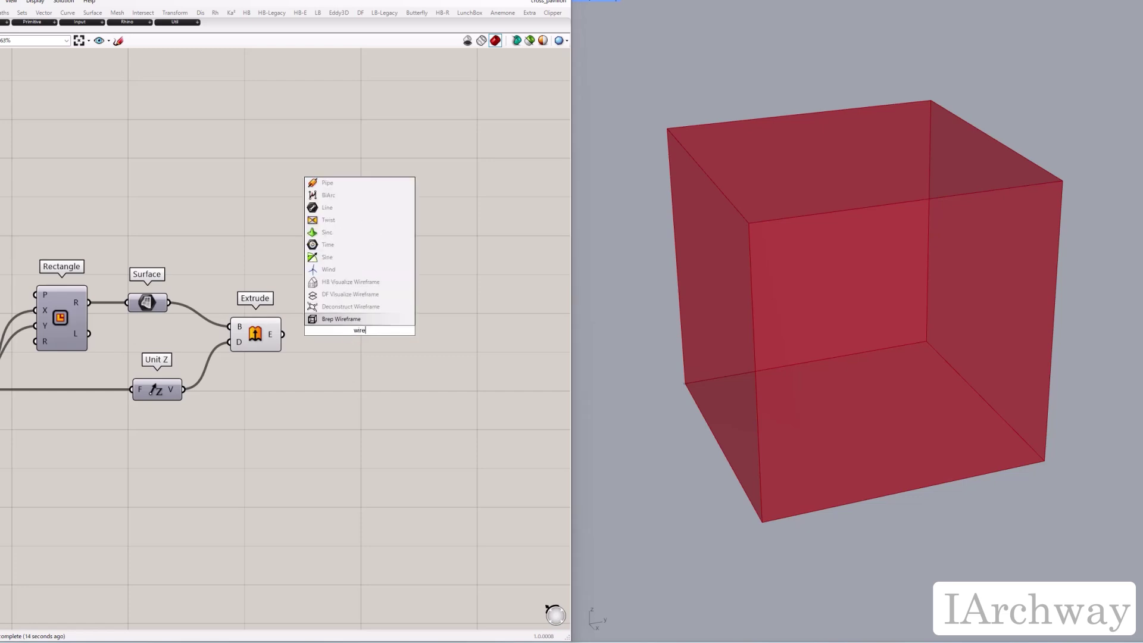
key(Return)
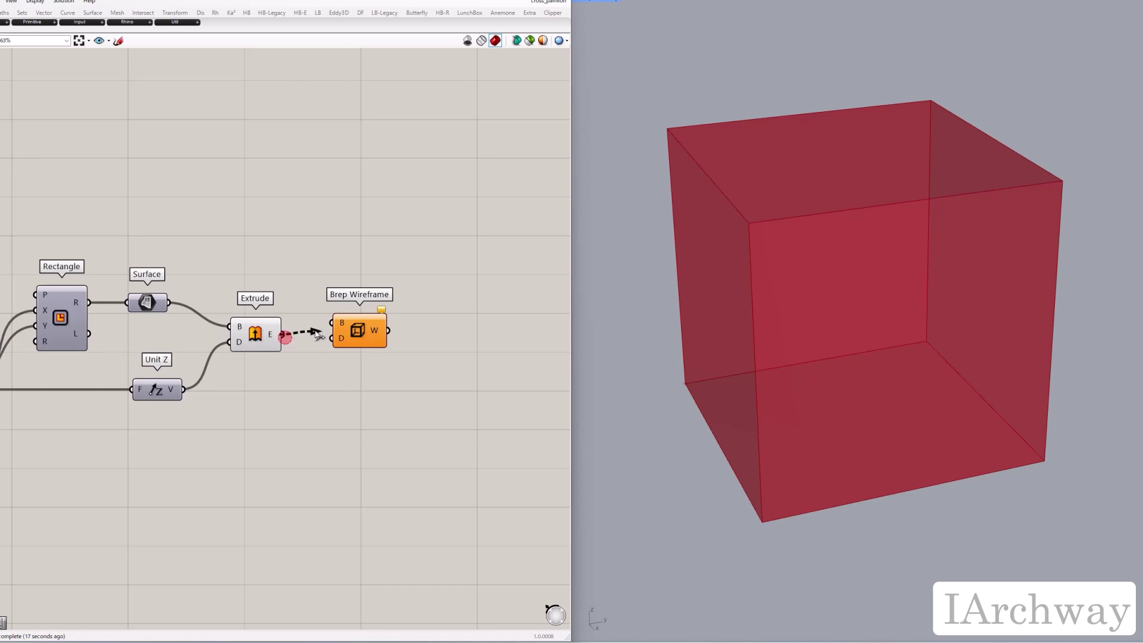
drag(317, 335, 370, 344)
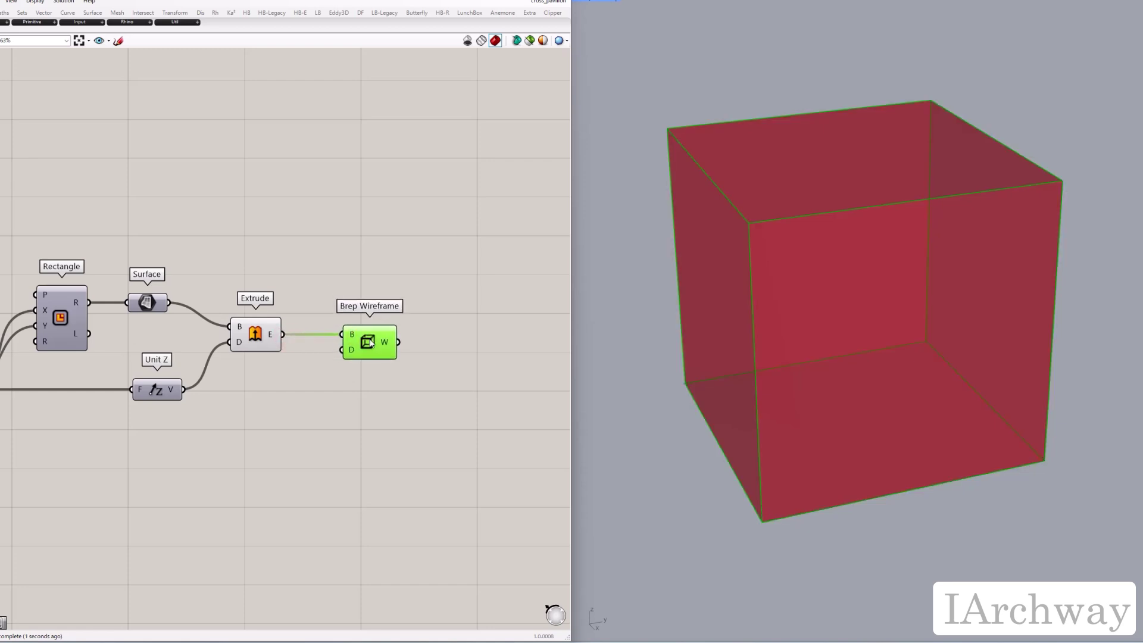
- Create a number slider set to 5 and connect it to the Brep Wireframe's density input
click(354, 404)
double_click(354, 404)
text(5)
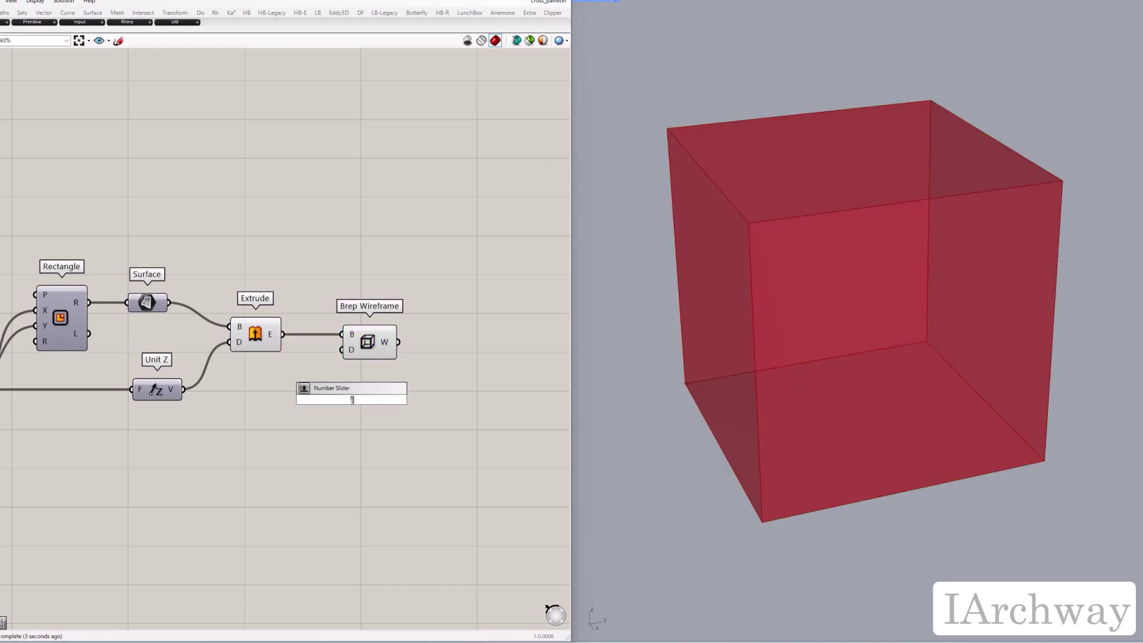
key(Return)
drag(380, 401, 343, 350)
click(365, 401)
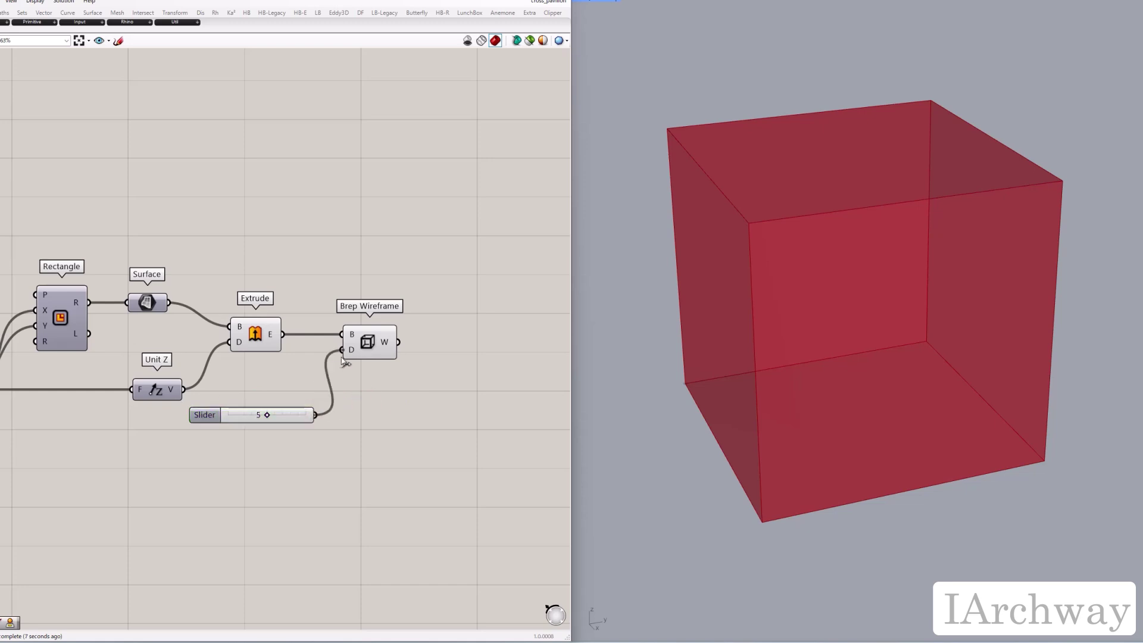
click(365, 350)
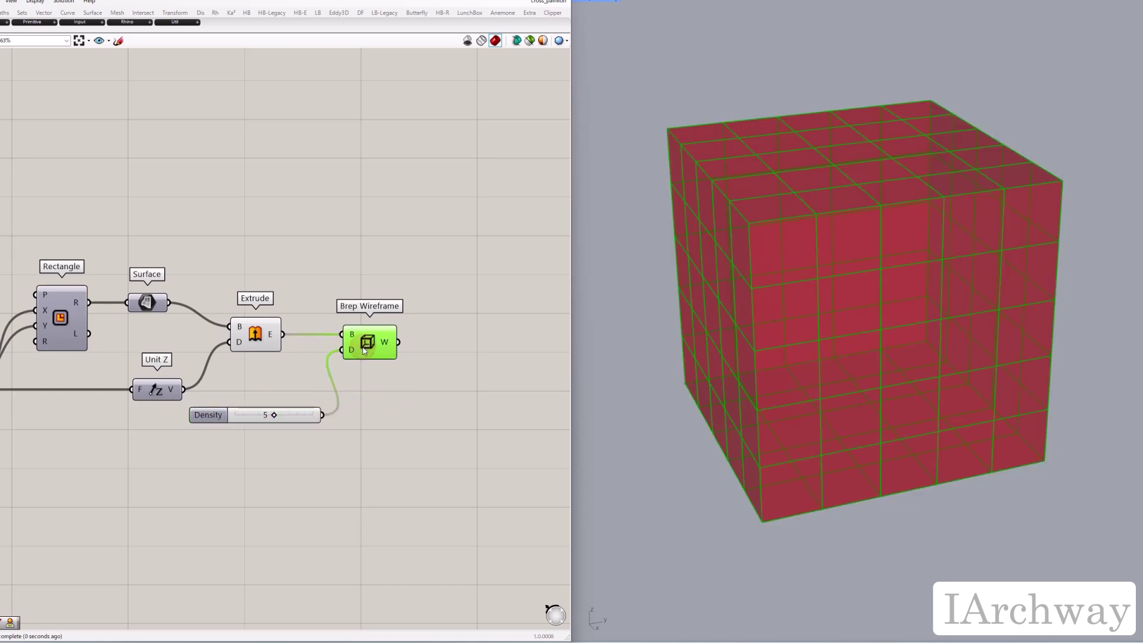
- Turn off the preview of the Extrude component so only the wireframe curves are displayed
right_click(255, 340)
click(280, 357)
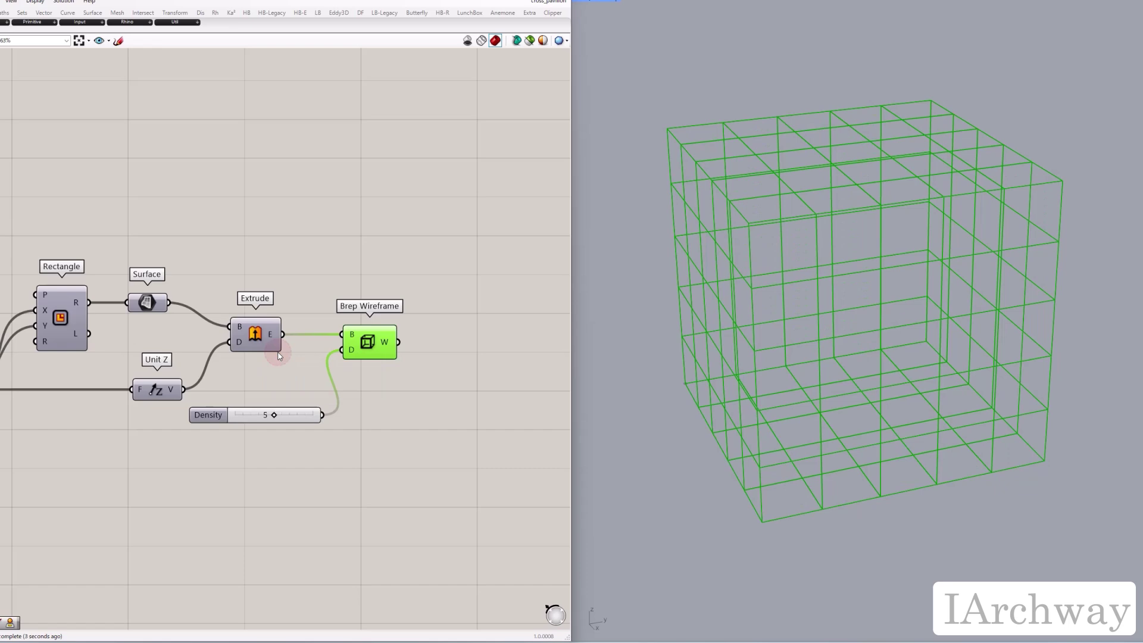
click(485, 409)
click(383, 352)
mouse_move(275, 416)
mouse_down()
mouse_move(251, 418)
mouse_move(303, 426)
mouse_move(273, 426)
mouse_up()
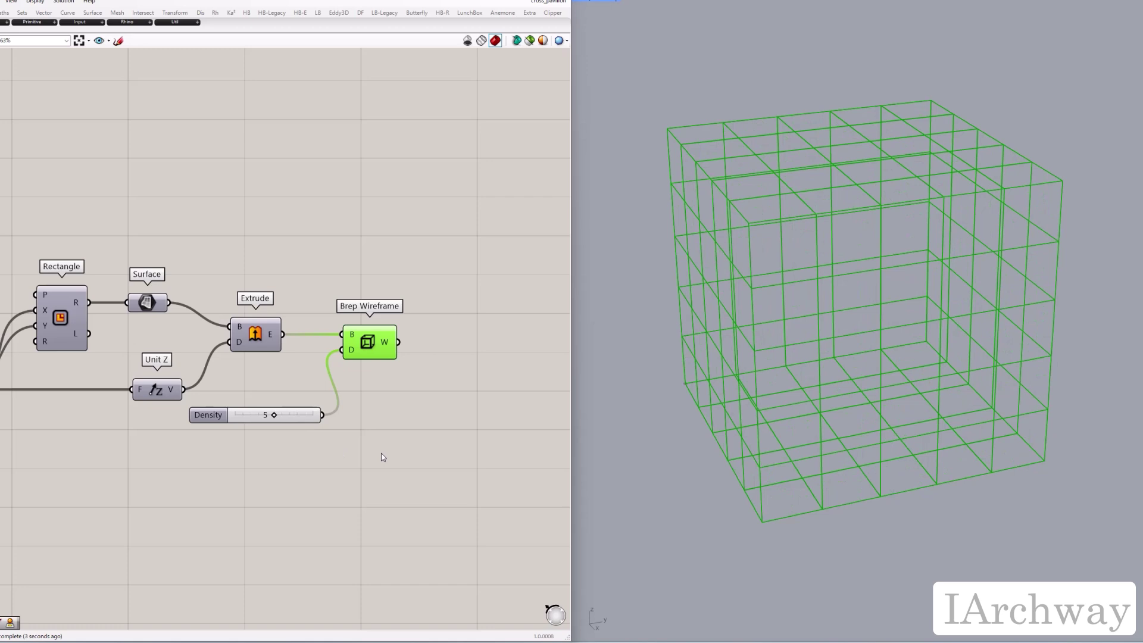
- Add a Multiple Curves intersection component and connect the Brep Wireframe's W output to its C input
click(421, 420)
right_drag(436, 407, 354, 398)
double_click(354, 396)
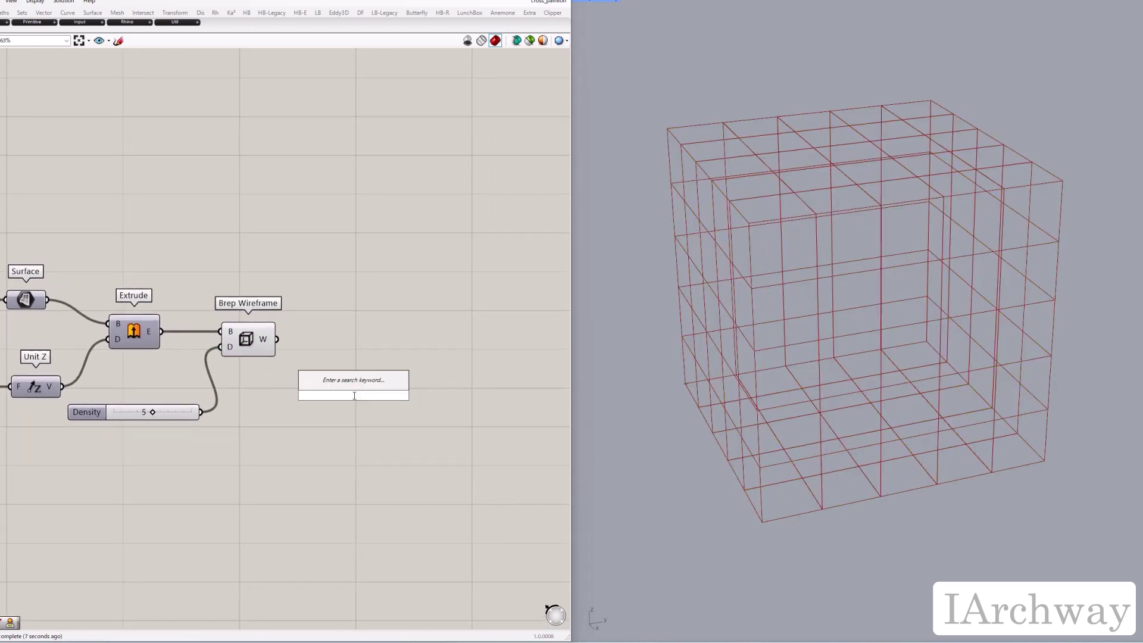
text(multipli)
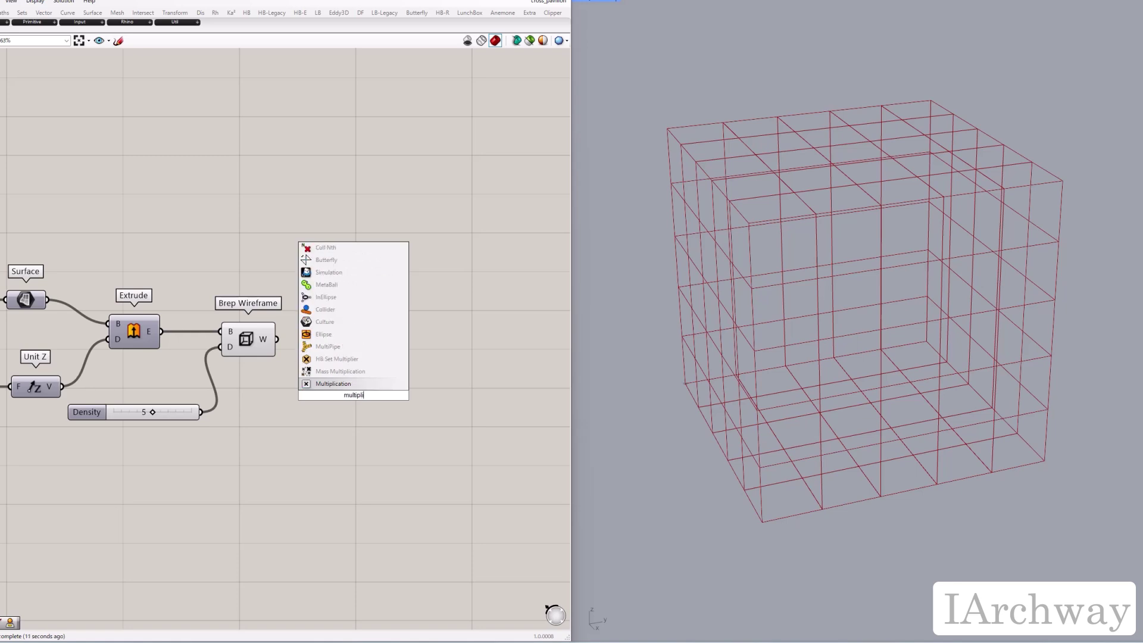
key(BackSpace)
click(352, 374)
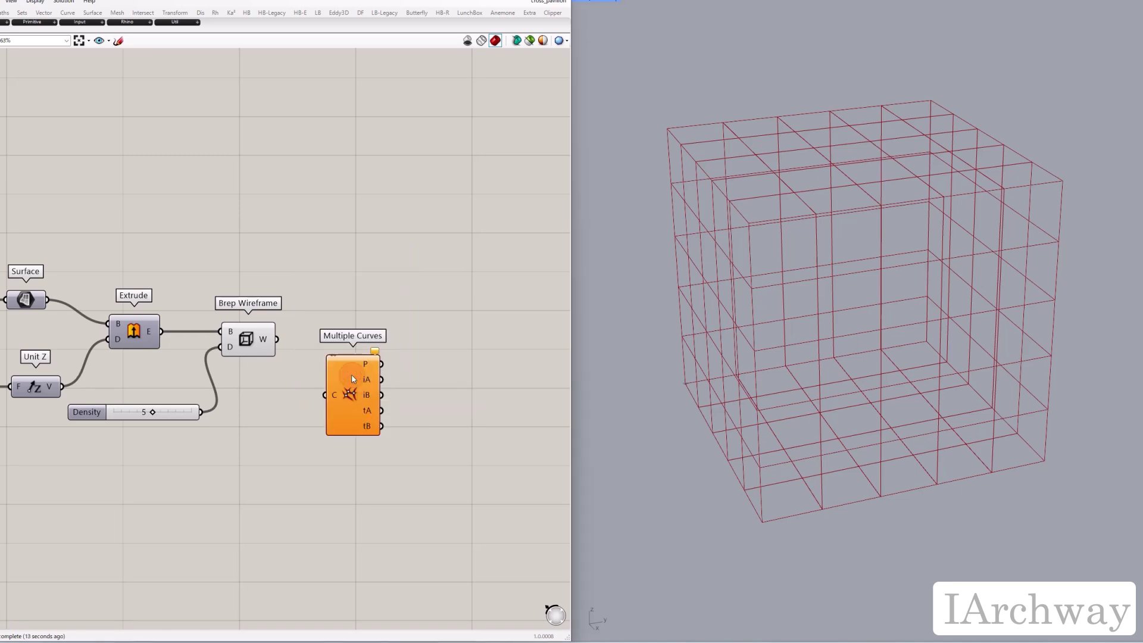
drag(278, 340, 344, 348)
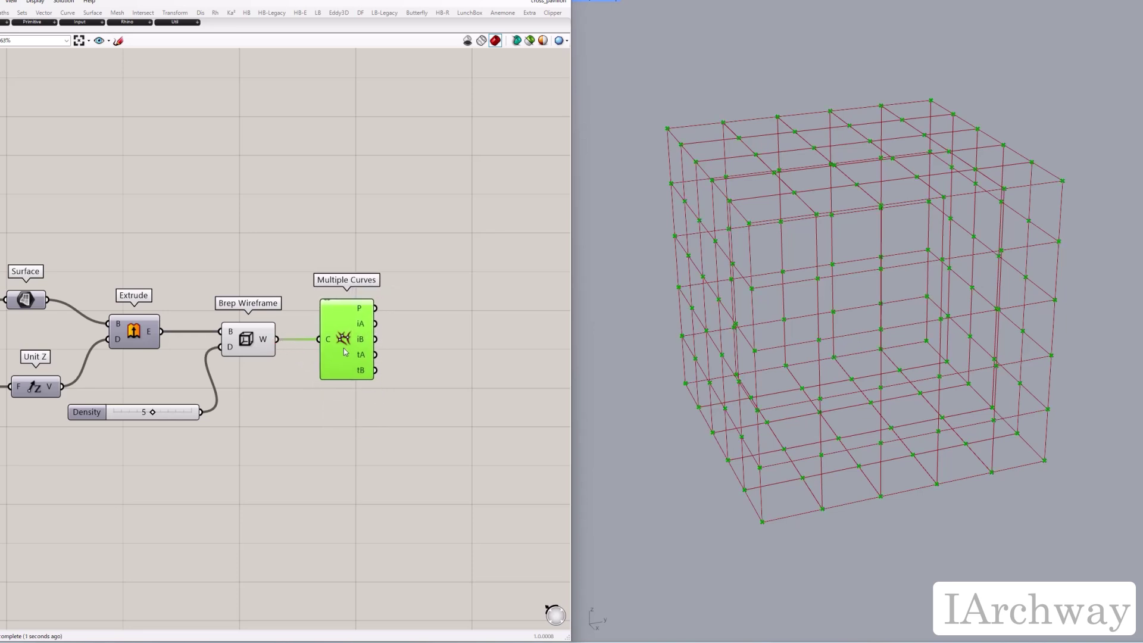
- Turn off the preview of the Brep Wireframe component
click(348, 423)
drag(288, 401, 226, 235)
right_click(226, 235)
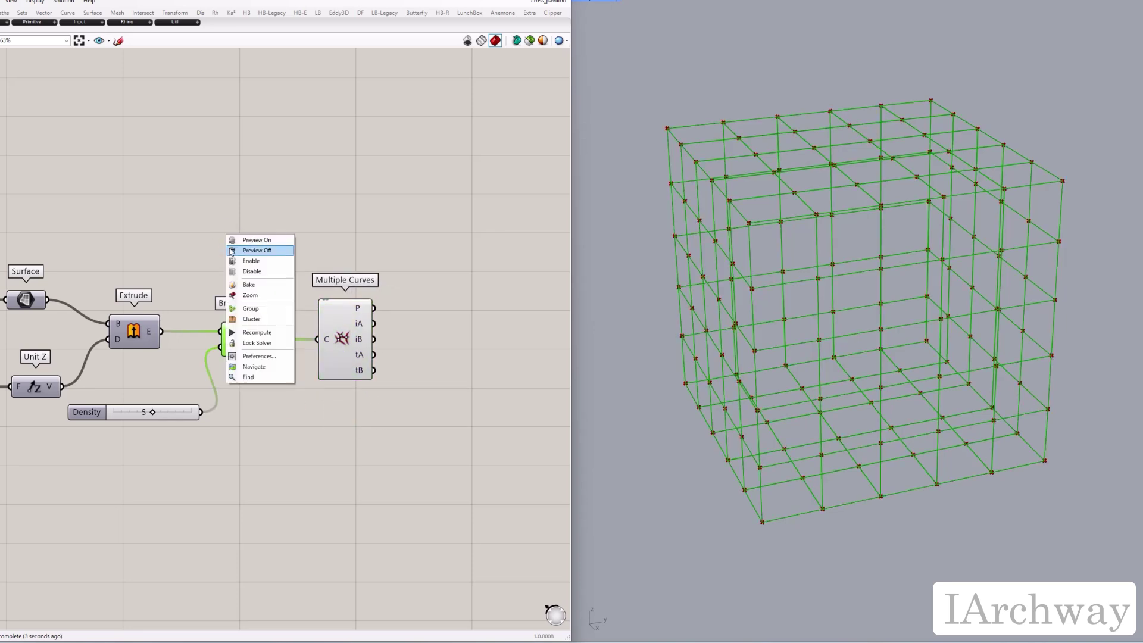
click(229, 248)
click(229, 248)
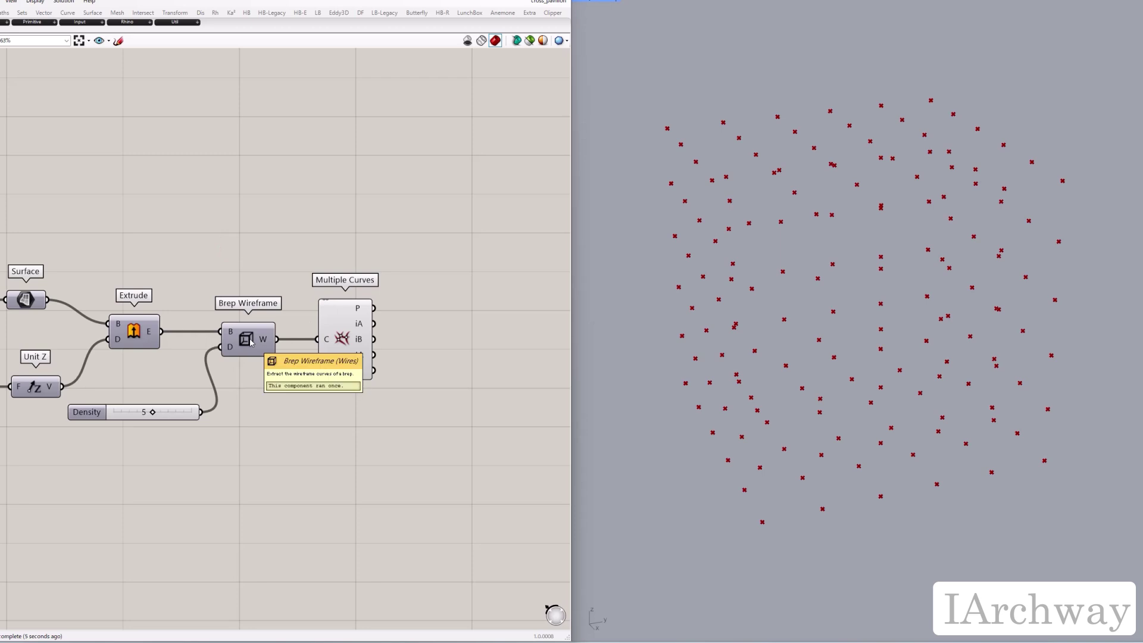
right_click(250, 343)
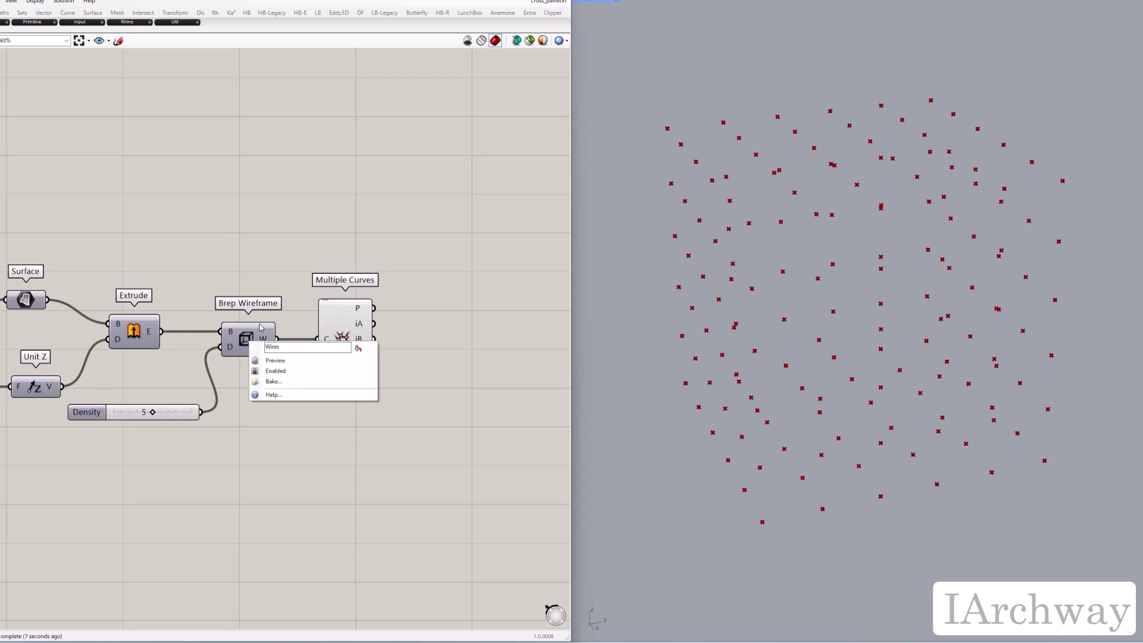
click(299, 278)
- Add a Cull Duplicates component, connect Multiple Curves' P output to its P input, and set it to Leave One
click(343, 343)
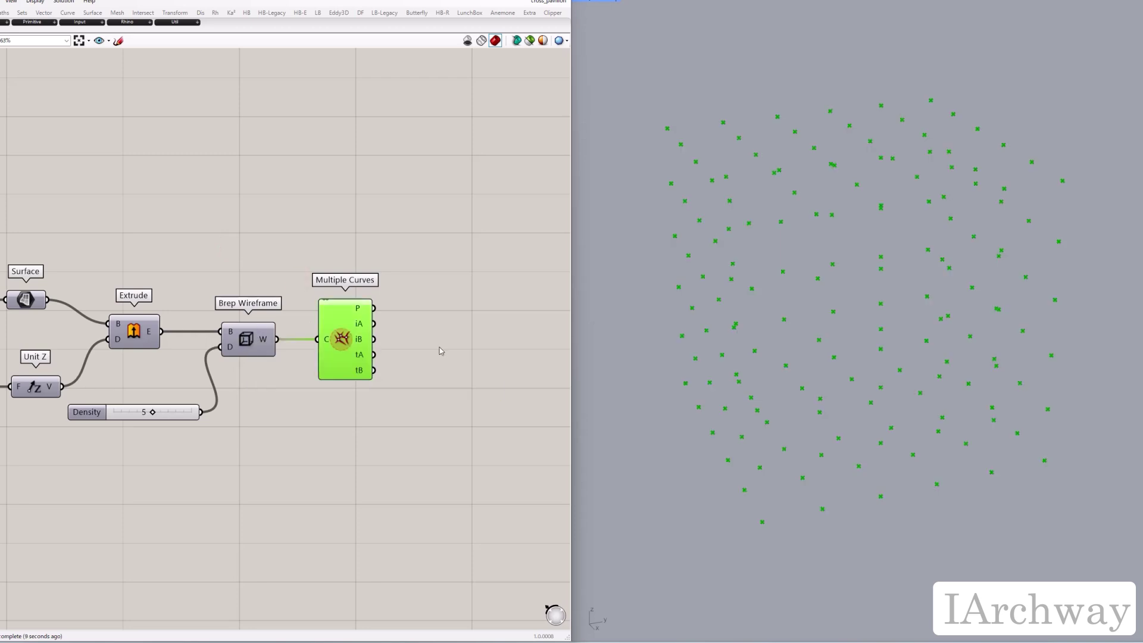
click(441, 347)
right_drag(441, 347, 338, 350)
double_click(337, 350)
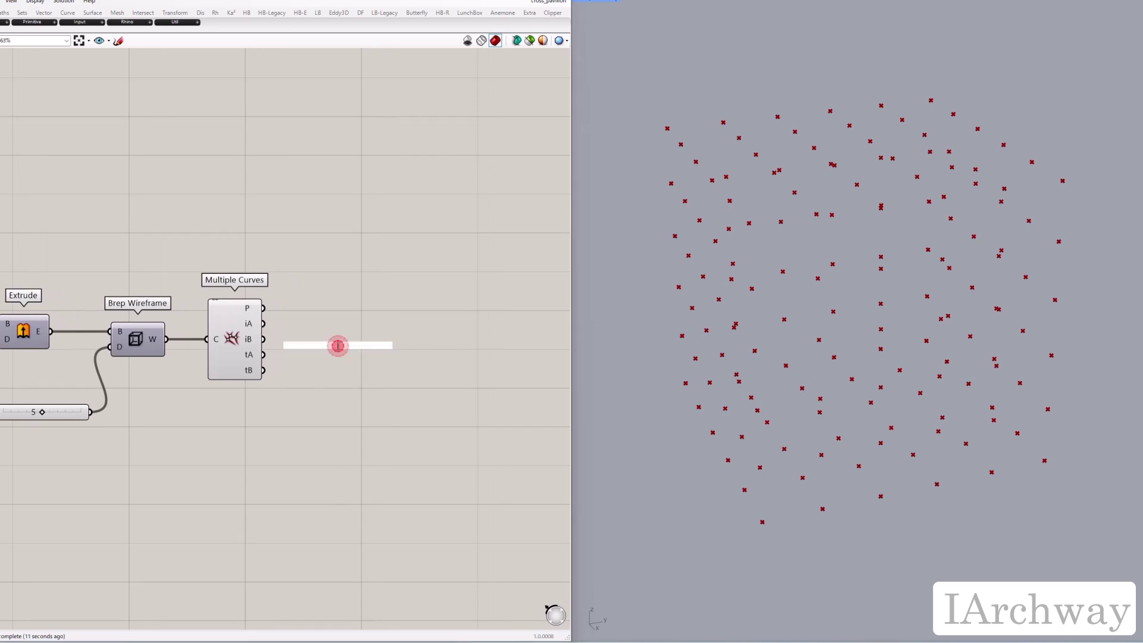
text(cull)
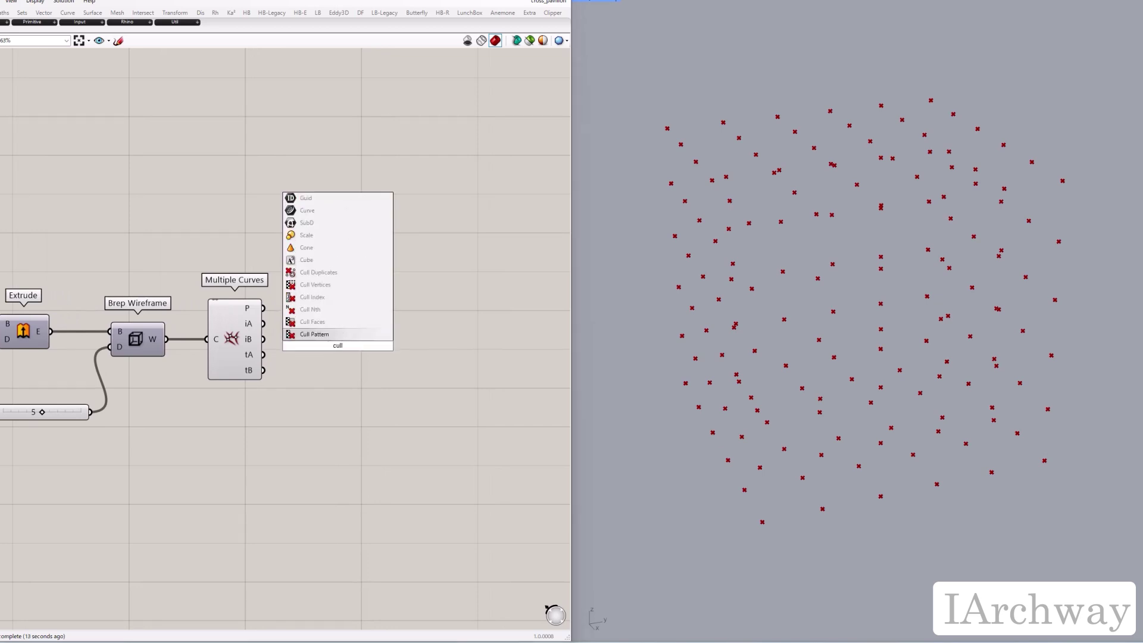
click(319, 273)
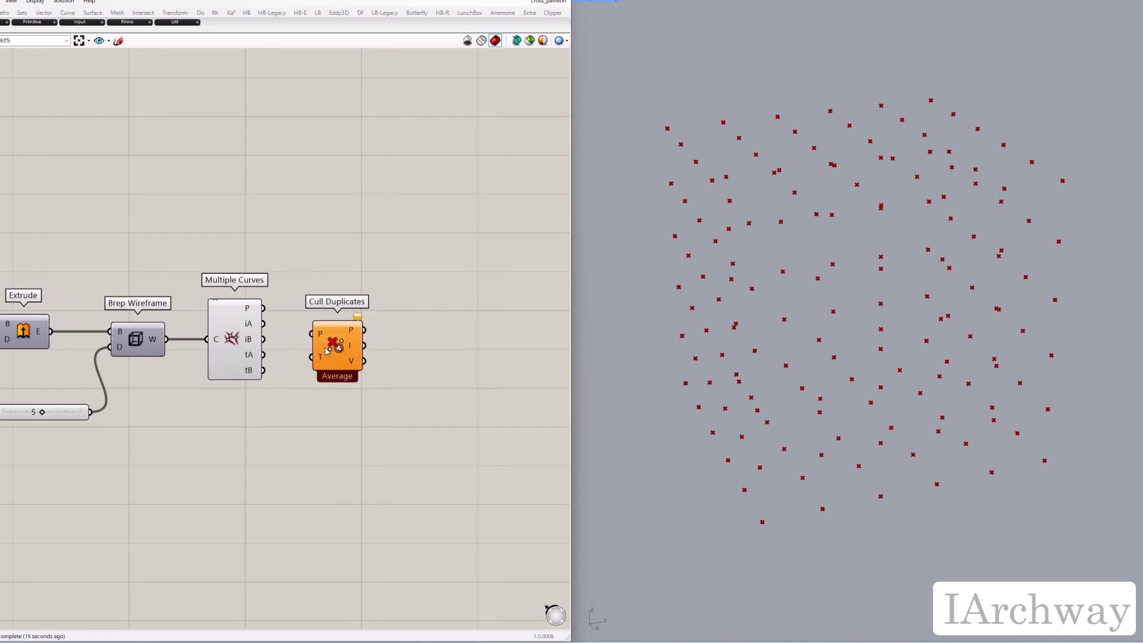
drag(268, 309, 333, 324)
right_click(333, 323)
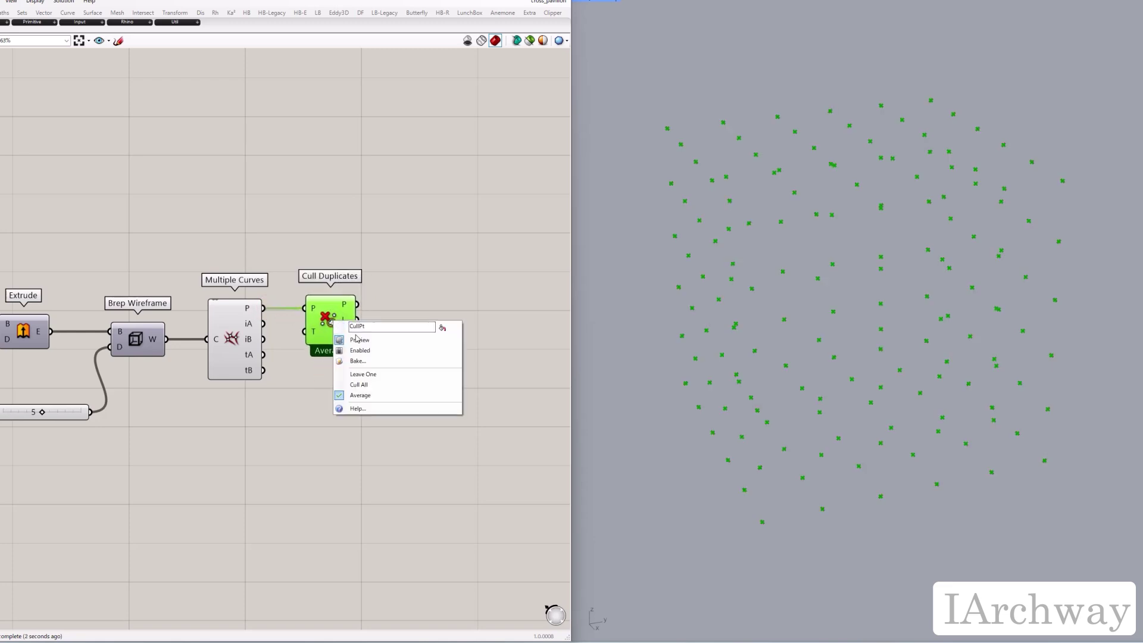
click(363, 374)
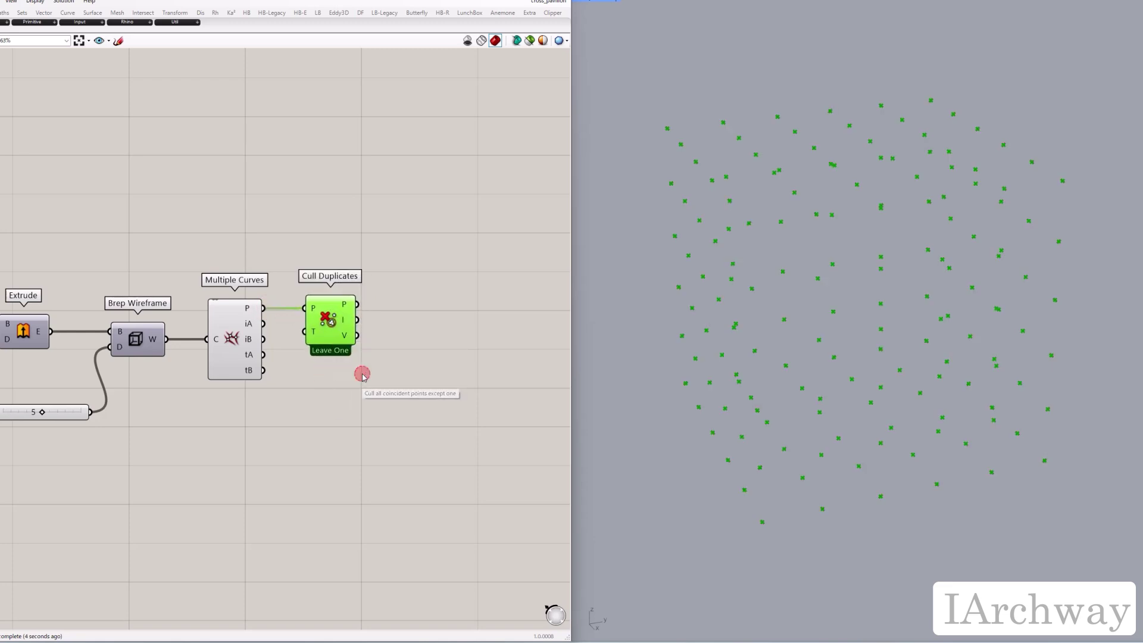
click(332, 389)
- Turn off the preview of the Multiple Curves component
right_click(234, 334)
click(249, 361)
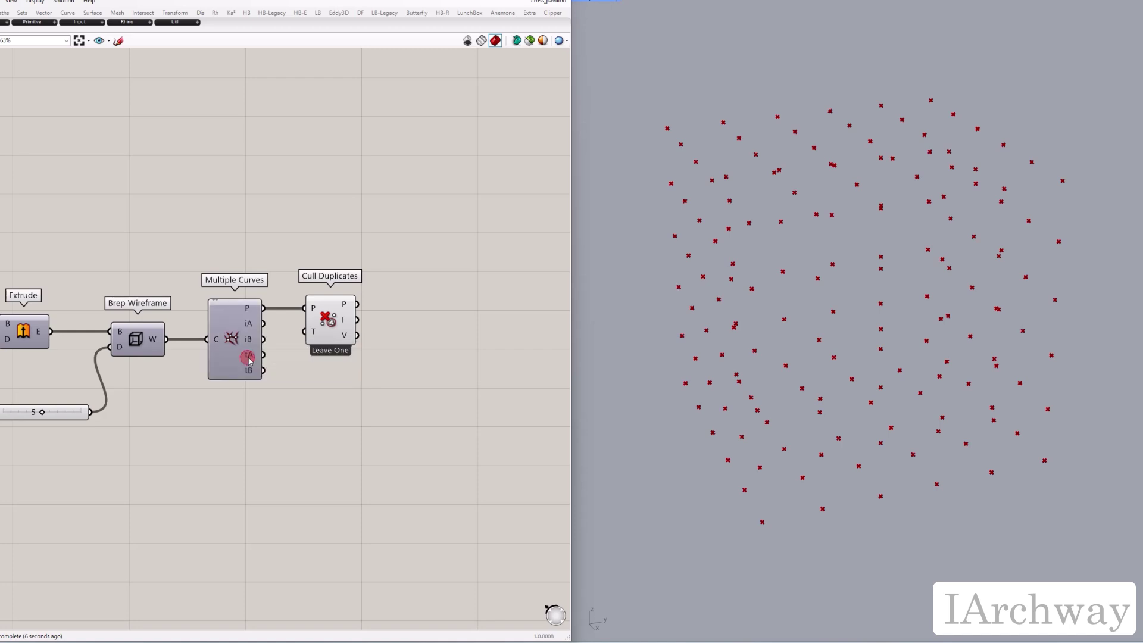
click(342, 338)
click(375, 372)
- Add two panels to compare the point lists from the P outputs of Multiple Curves and Cull Duplicates
right_drag(375, 373, 305, 388)
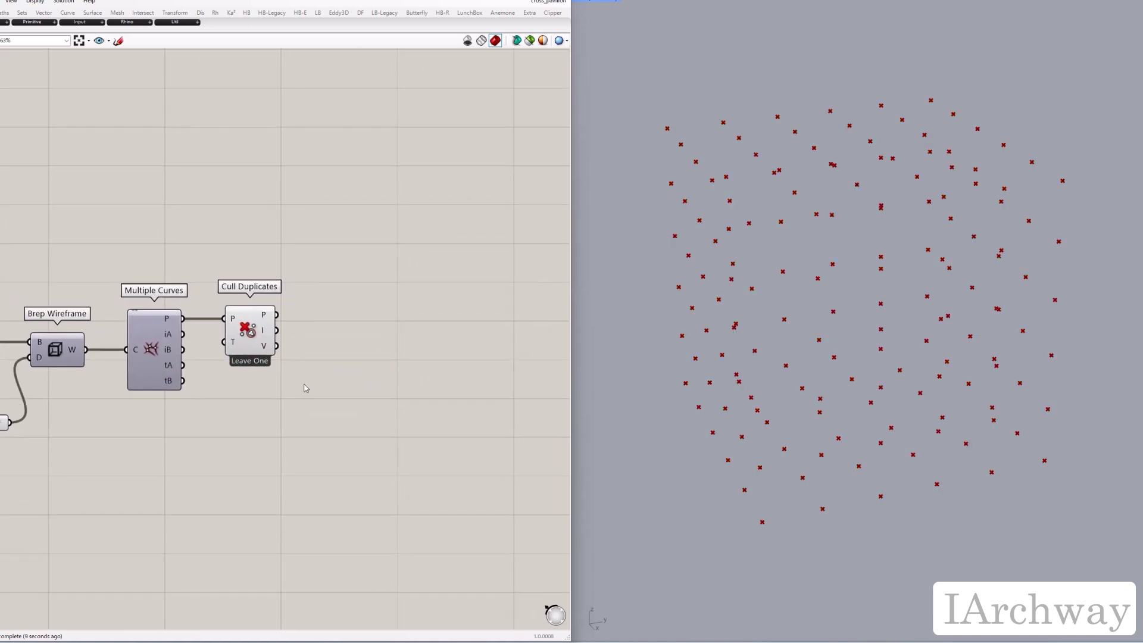
double_click(256, 237)
text(panel)
key(Return)
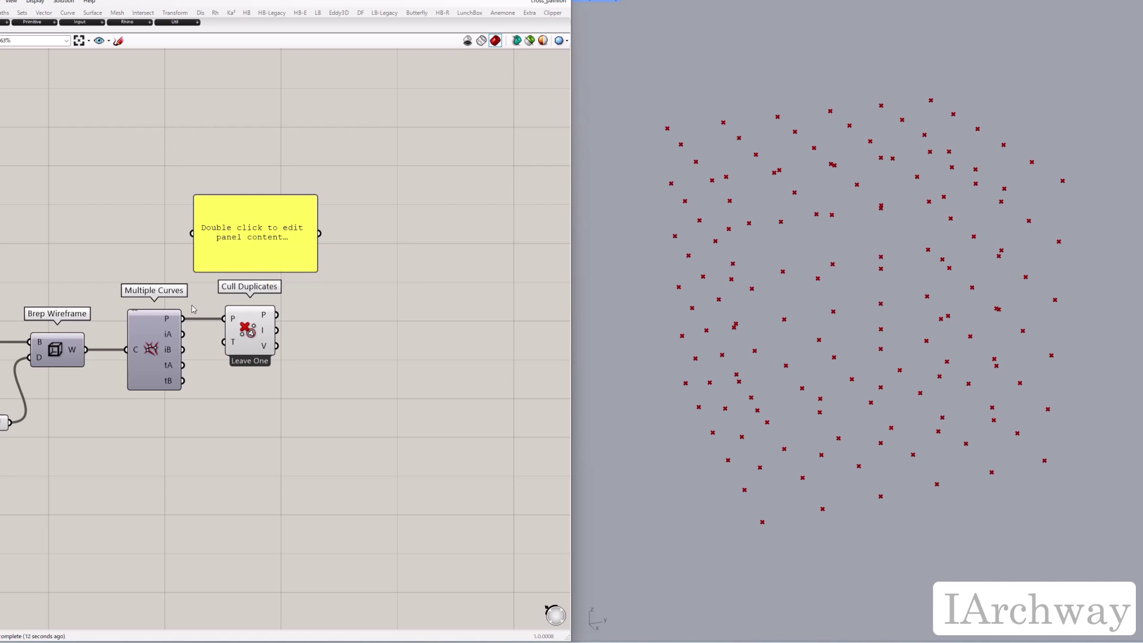
drag(183, 319, 193, 234)
drag(318, 212, 484, 220)
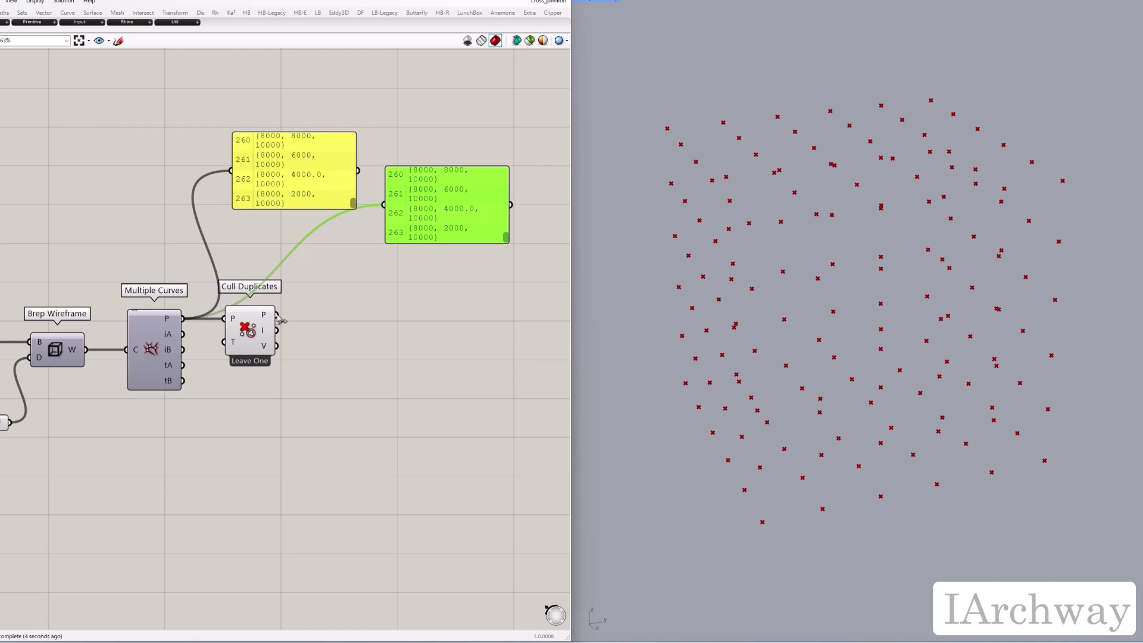
drag(277, 319, 500, 248)
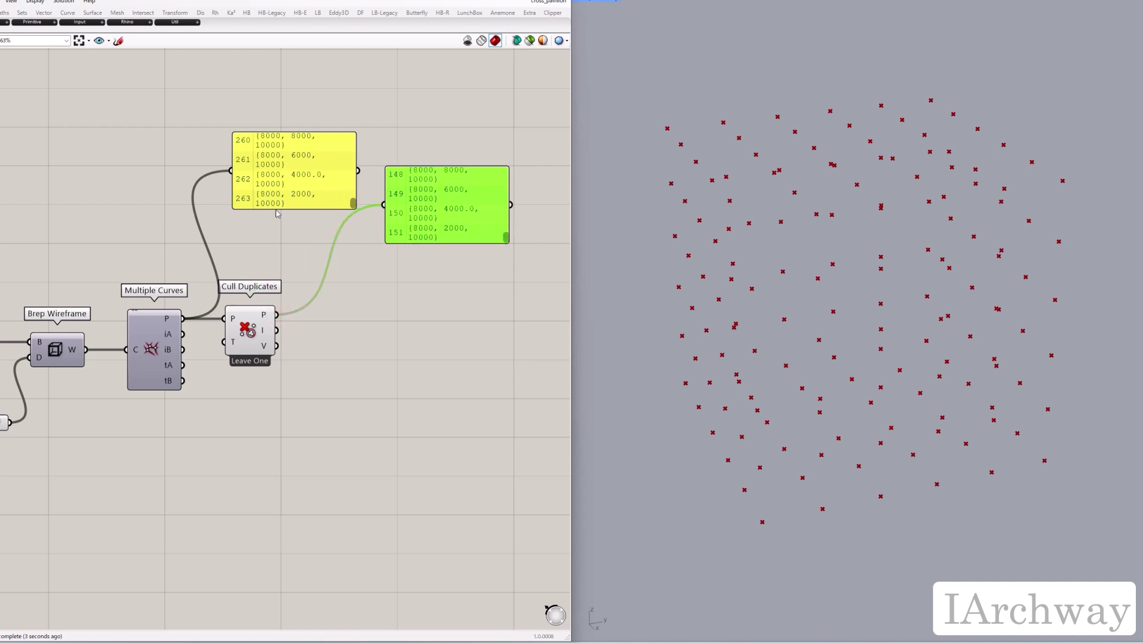
- Delete both comparison panels from the canvas
click(293, 197)
key(Delete)
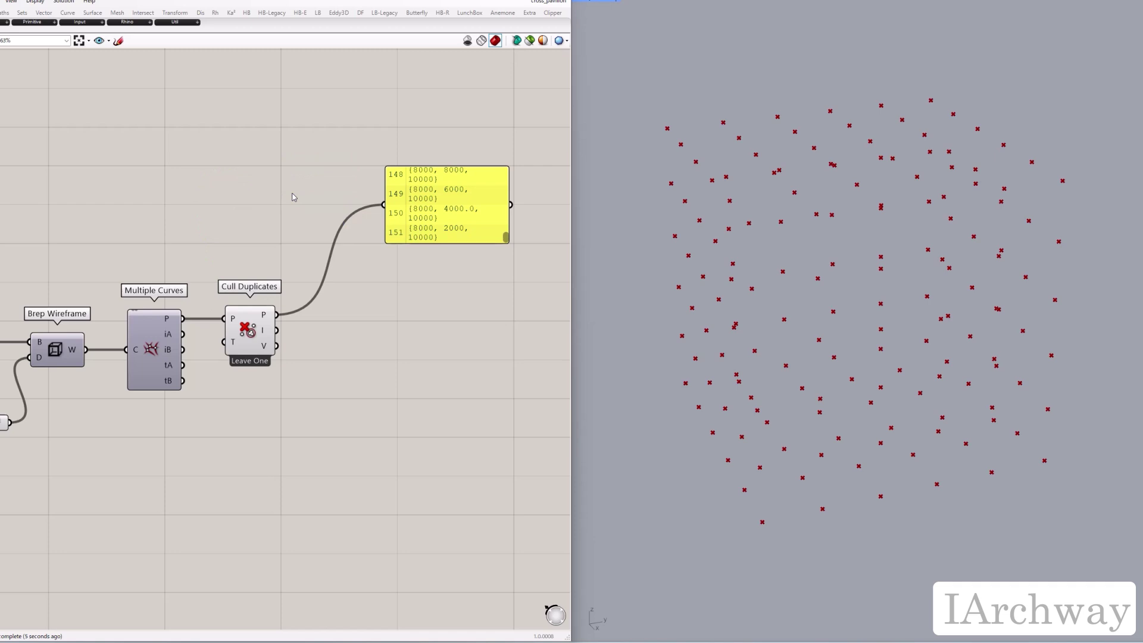
click(435, 221)
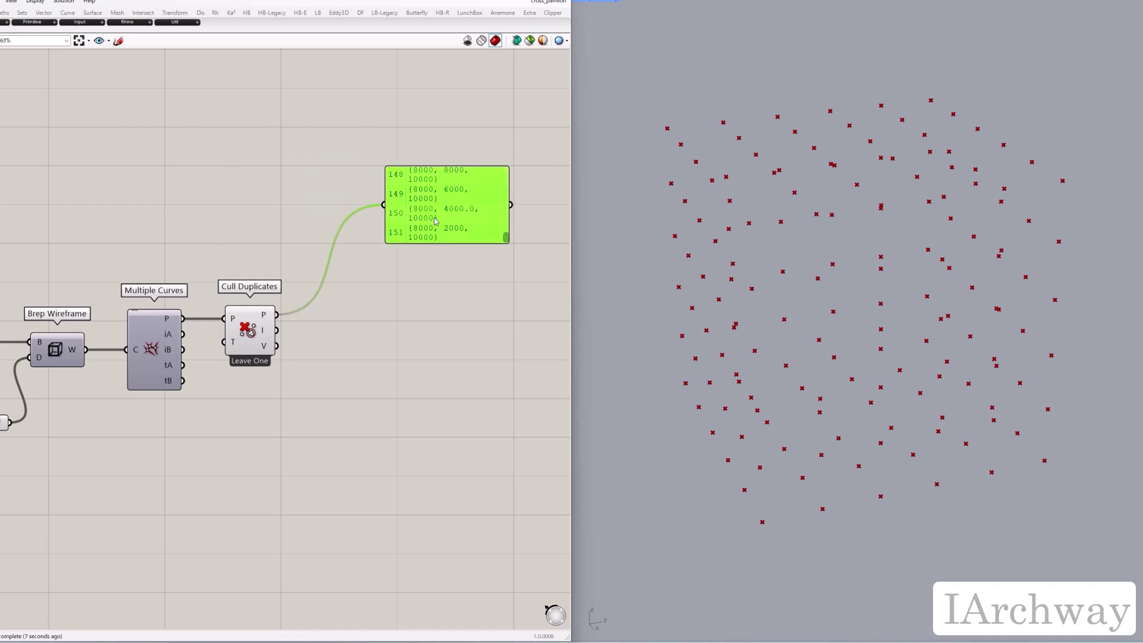
key(Delete)
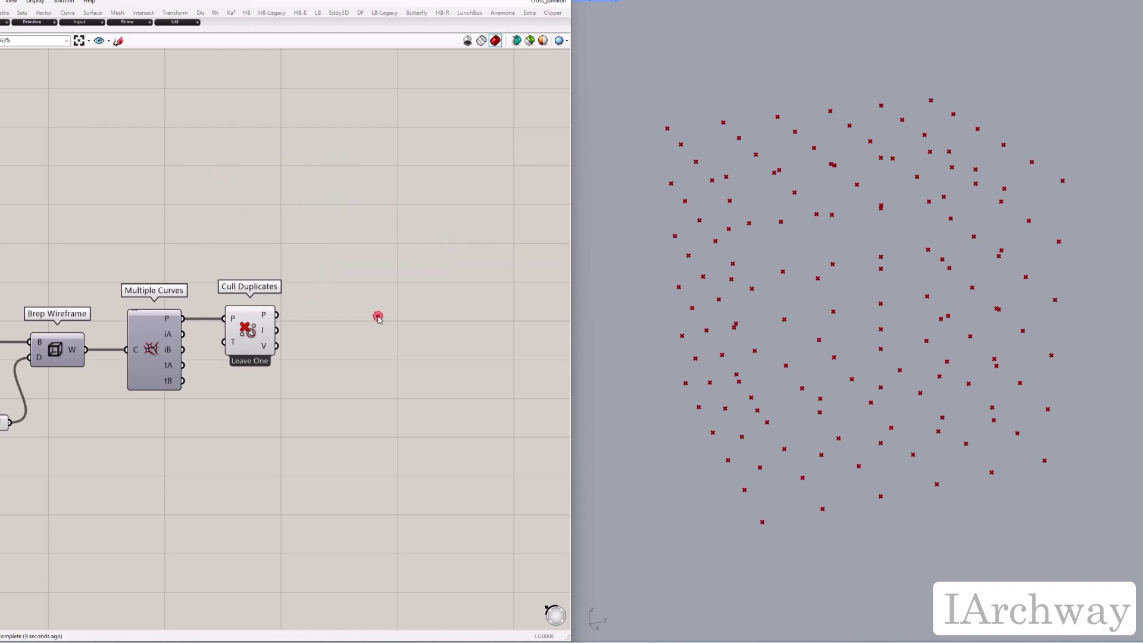
- Add a Proximity 3D component and connect Cull Duplicates' P output to its P input
double_click(378, 318)
text(proxi)
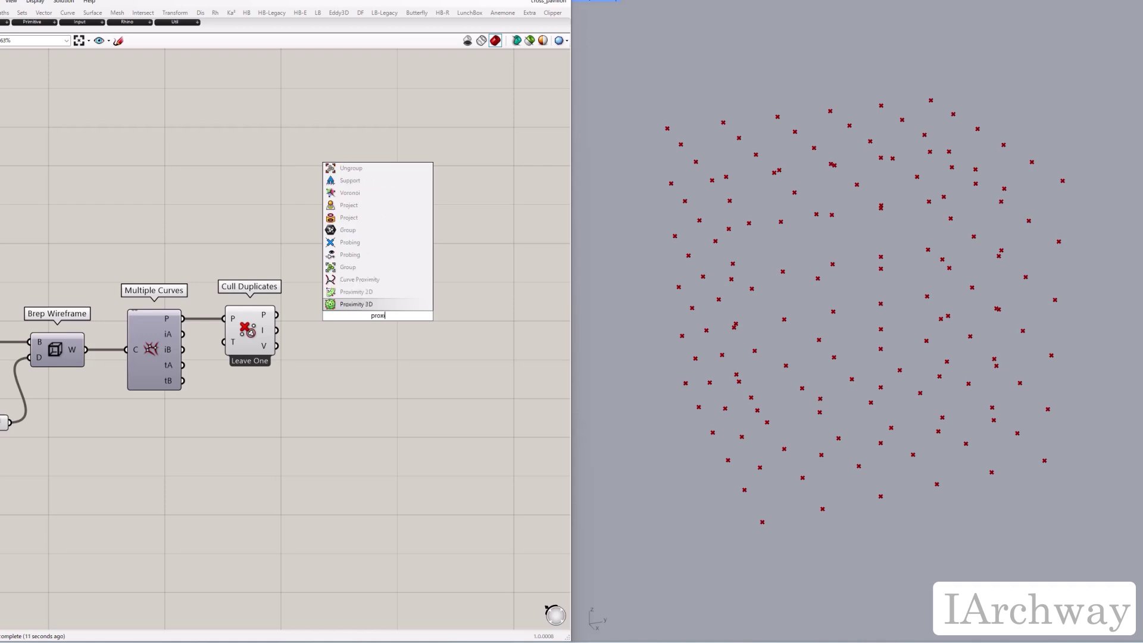
key(Return)
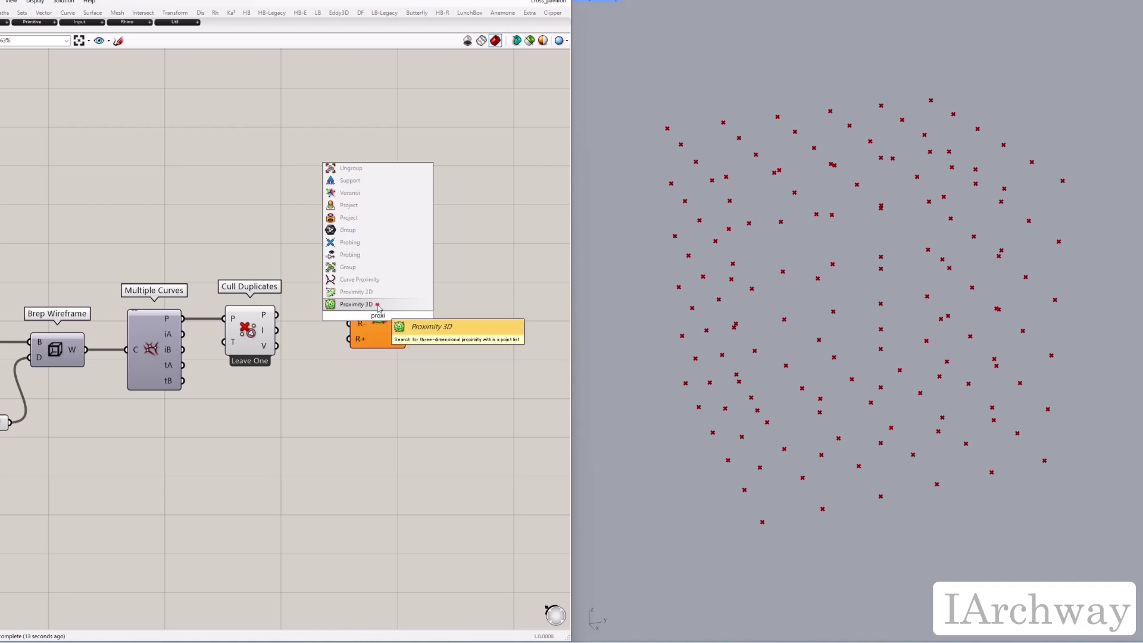
drag(278, 315, 445, 327)
- Create a number slider set to 16 and connect it to Proximity 3D's group input G
double_click(406, 445)
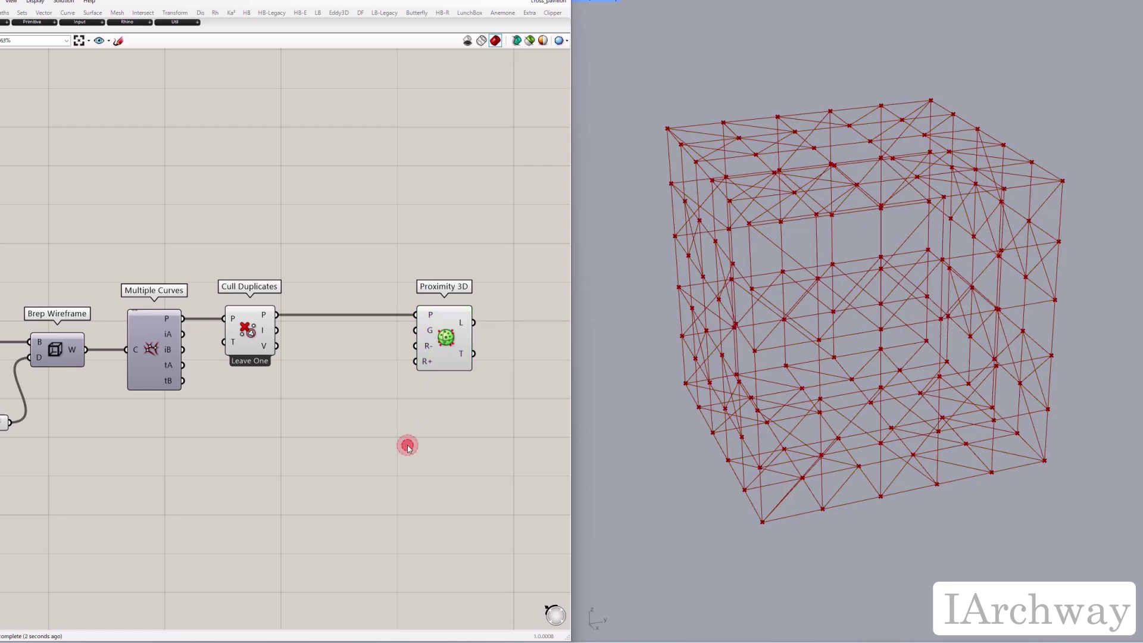
text(16)
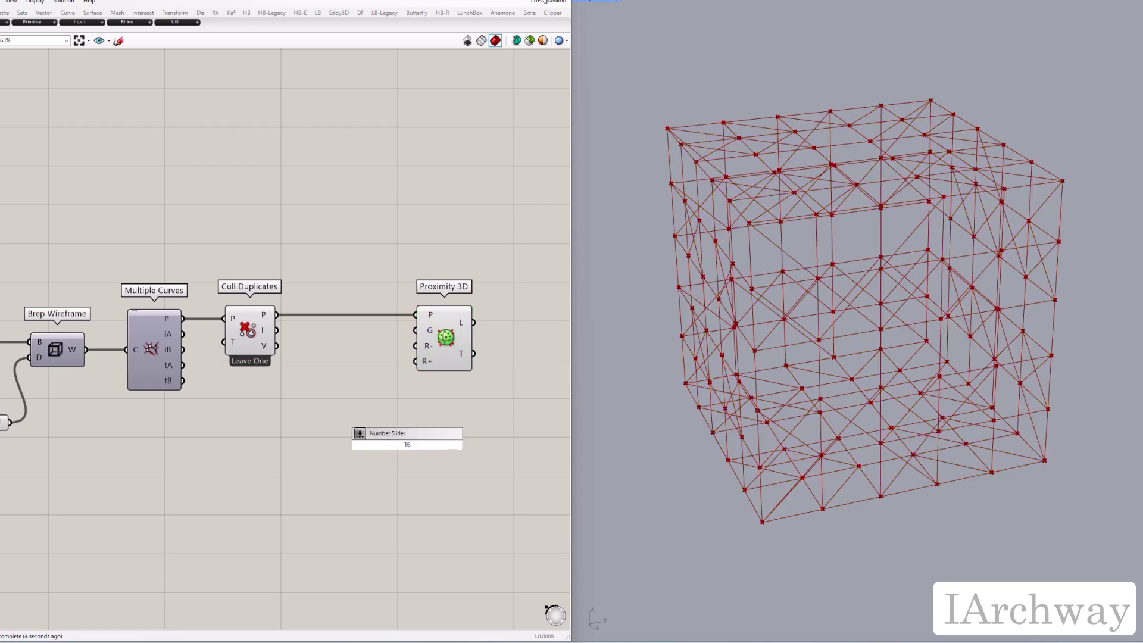
key(Return)
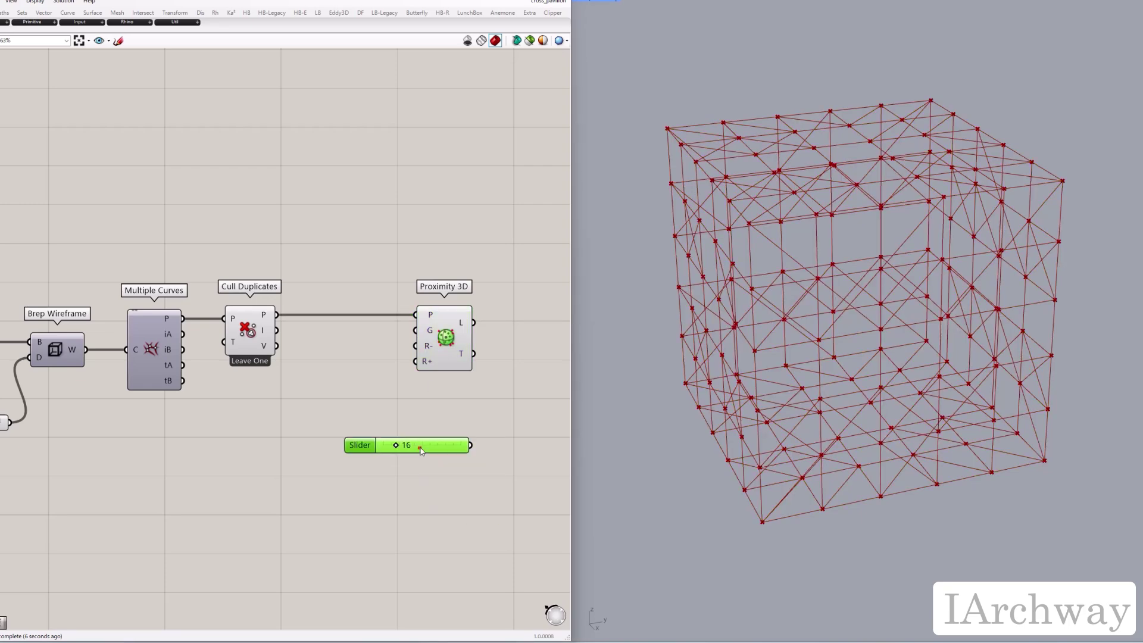
drag(417, 450, 363, 360)
drag(444, 337, 475, 338)
drag(402, 355, 448, 330)
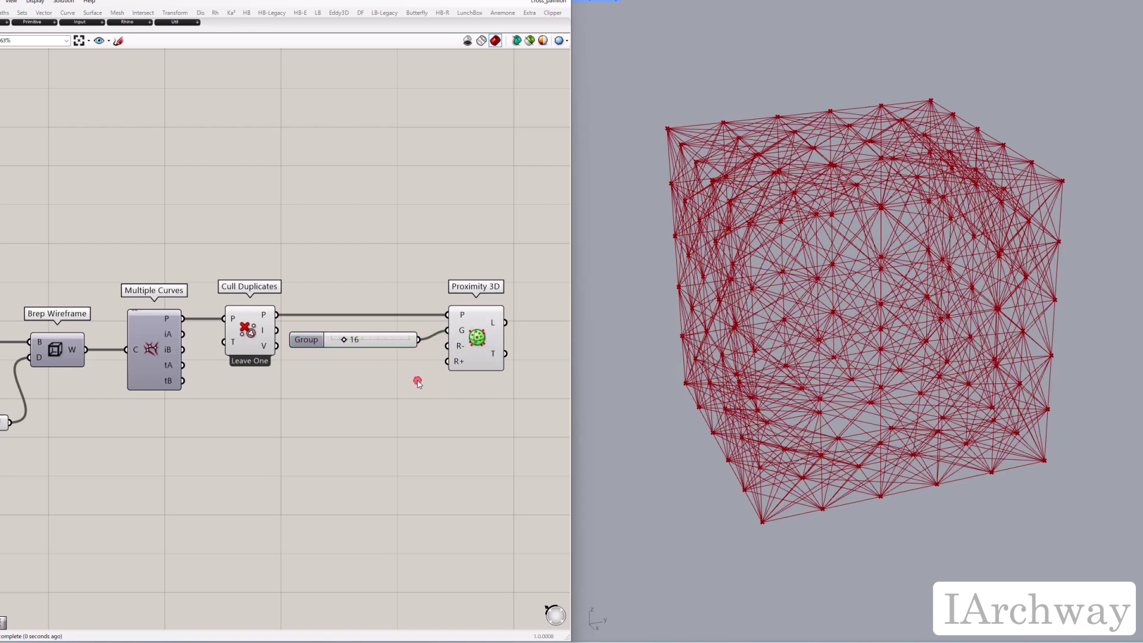
- Create a number slider set to 3000 and connect it to Proximity 3D's maximum radius input R+
click(458, 352)
double_click(437, 416)
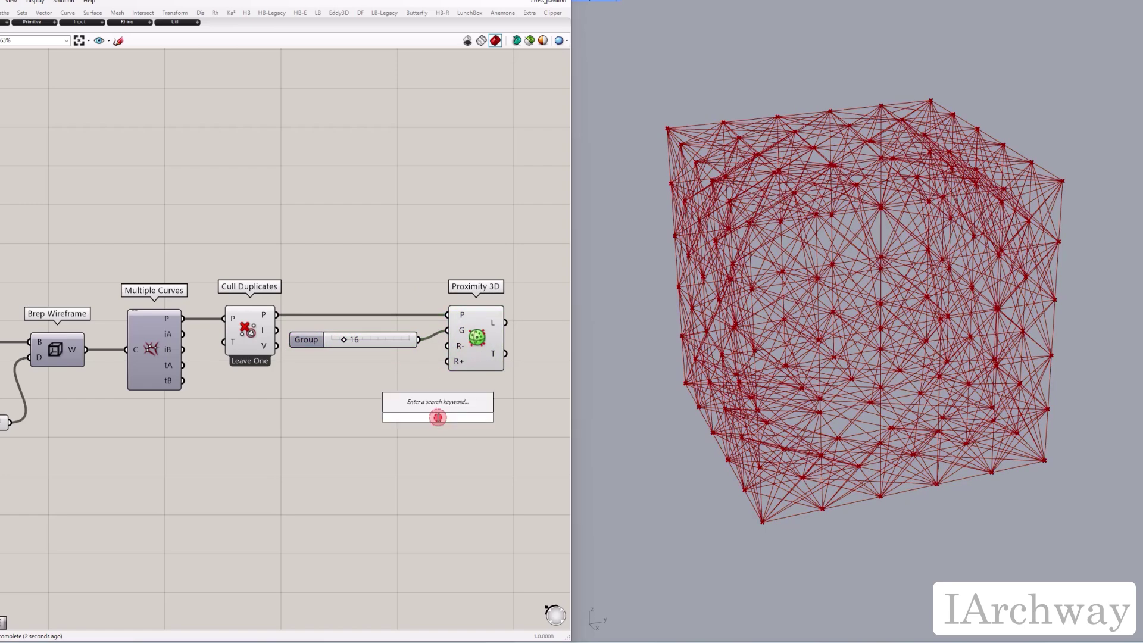
text(3000)
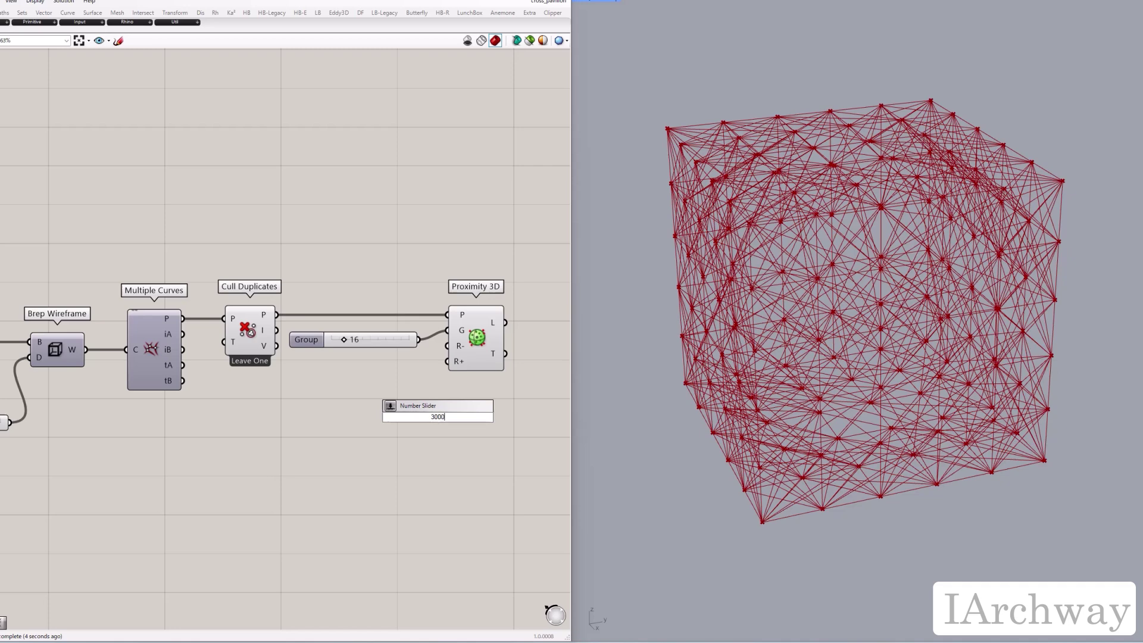
key(Return)
drag(494, 417, 403, 375)
click(437, 389)
click(473, 342)
click(486, 416)
- Add a Sphere component driven by the 3000 slider and inspect the search radius around the cube's corner
right_drag(431, 410, 311, 405)
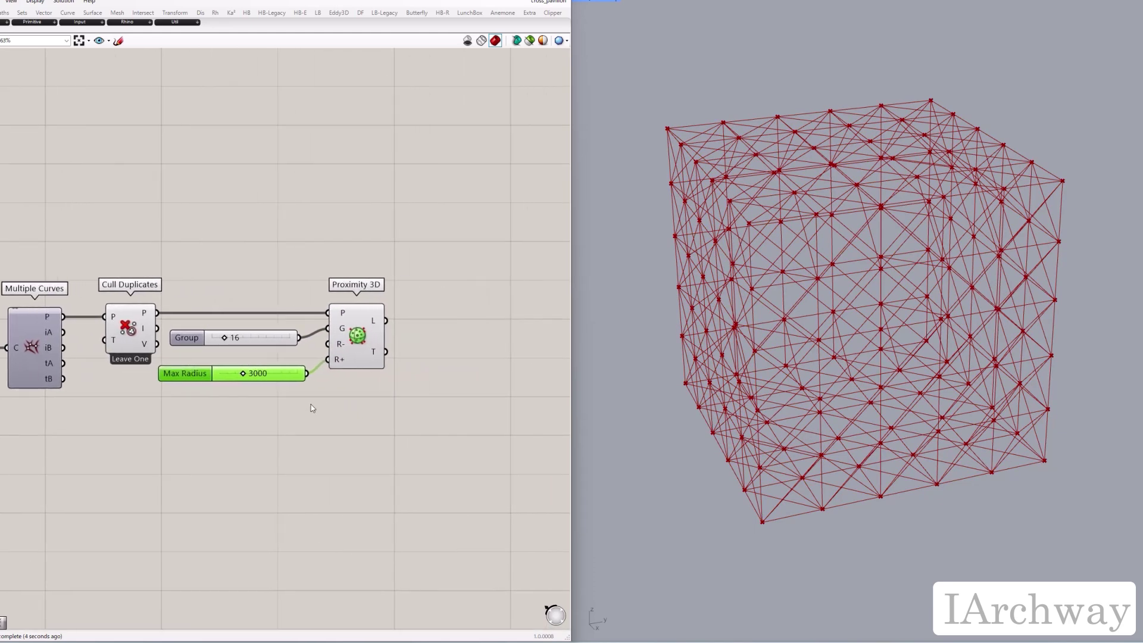
double_click(320, 429)
text(sphe)
key(Return)
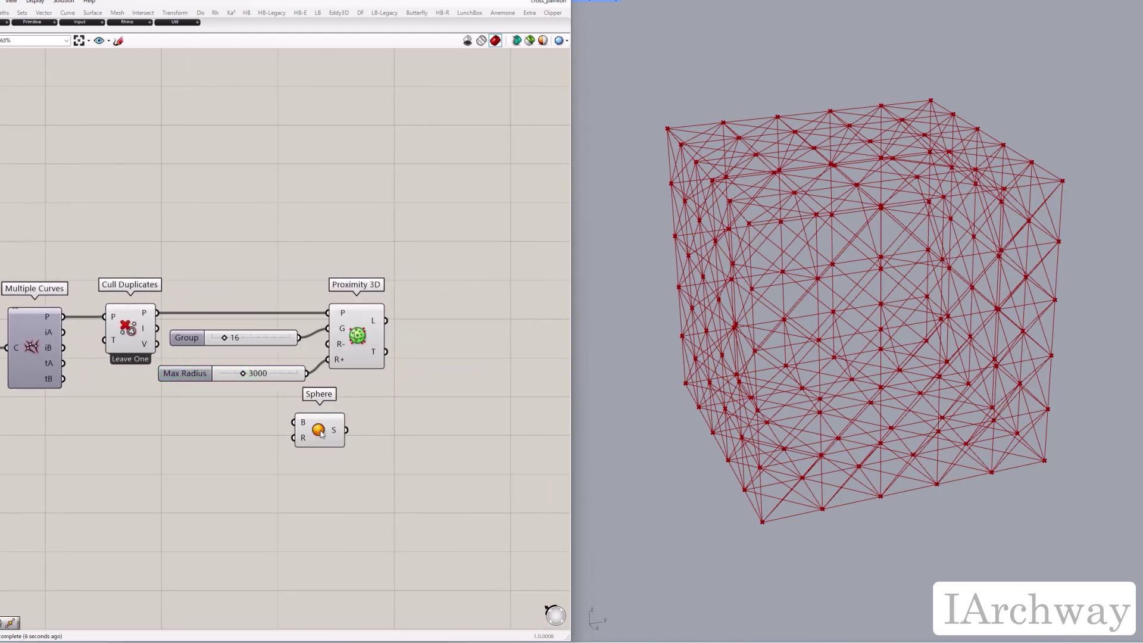
drag(308, 374, 325, 457)
right_drag(660, 415, 888, 421)
scroll(921, 523, up, 2)
scroll(922, 527, up, 4)
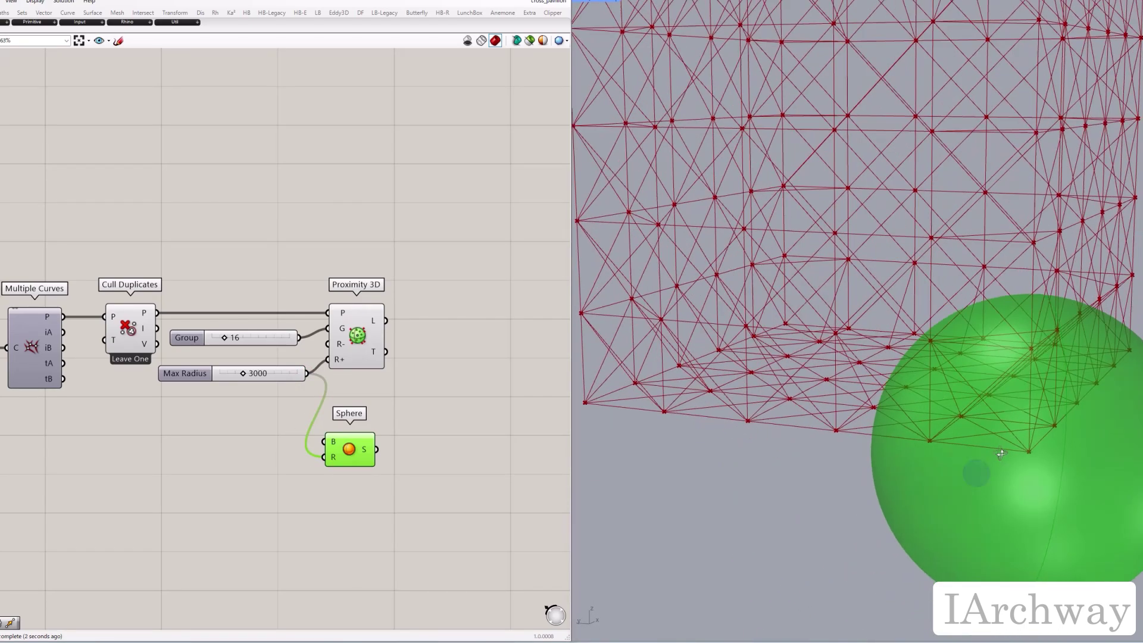
shift+right_drag(1026, 456, 898, 383)
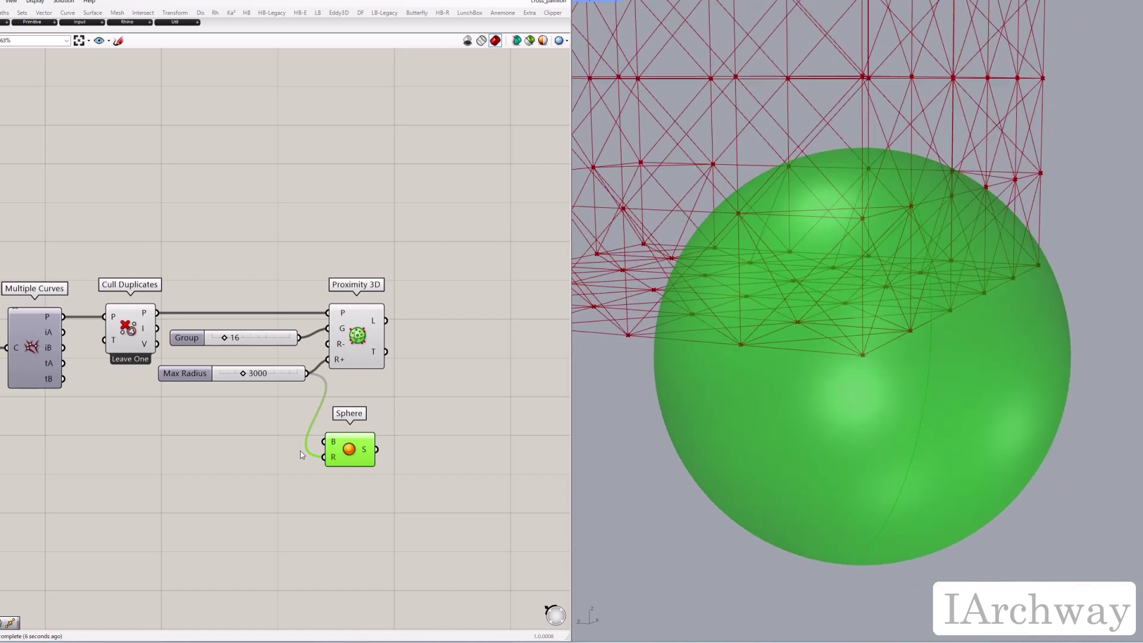
- Disconnect the 3000 slider from Proximity 3D's R+ input to compare the links, and reconnect it
ctrl+drag(311, 378, 332, 361)
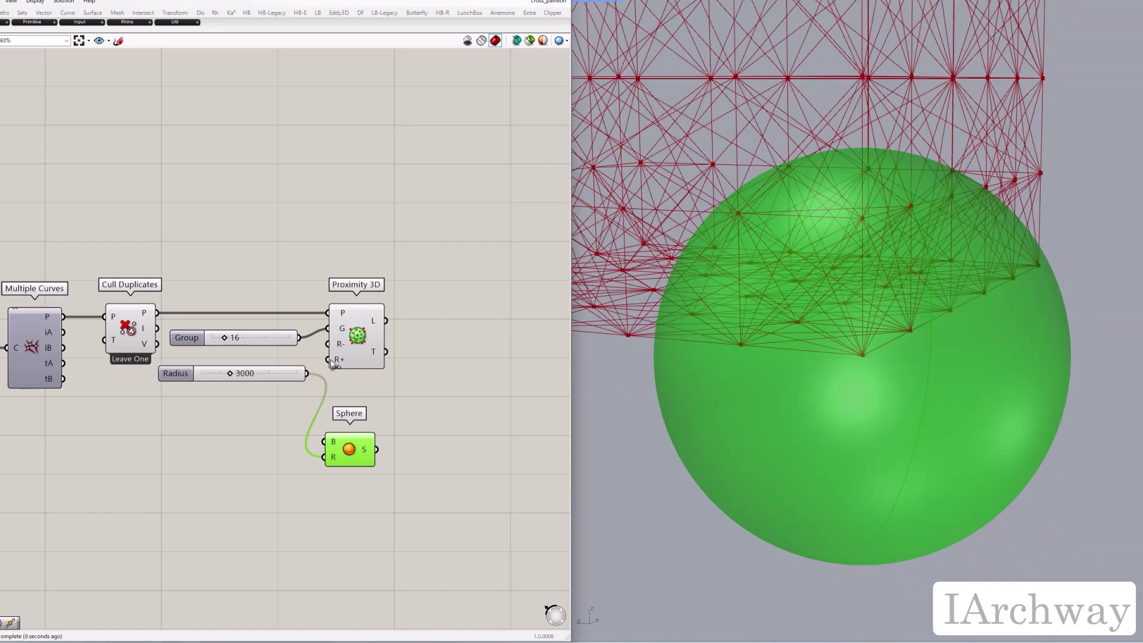
right_drag(636, 409, 799, 428)
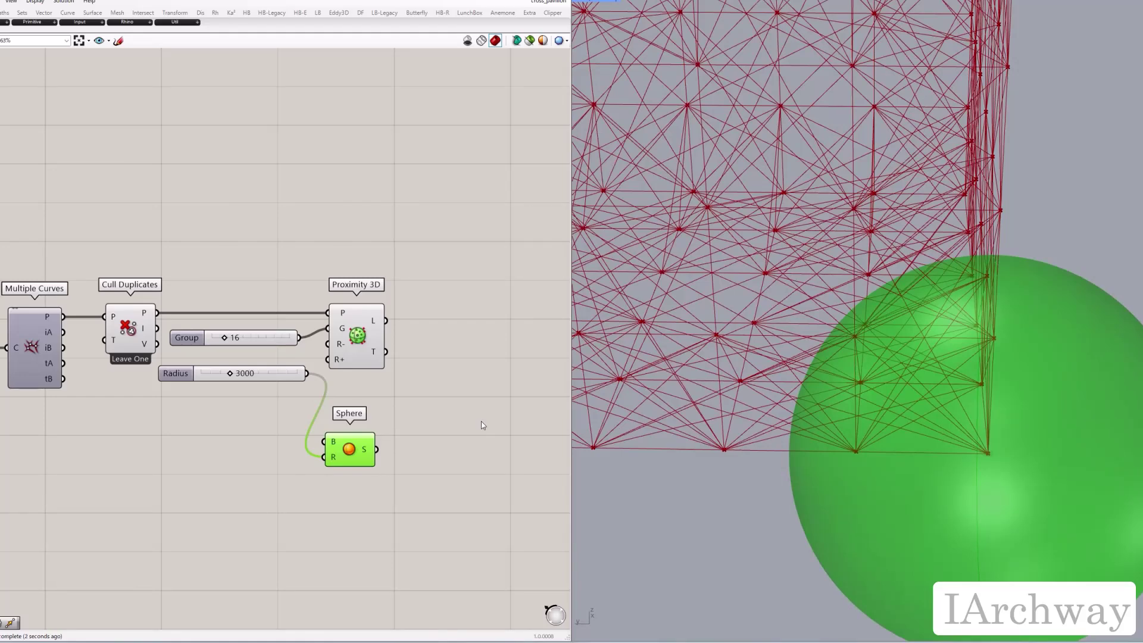
drag(307, 374, 335, 361)
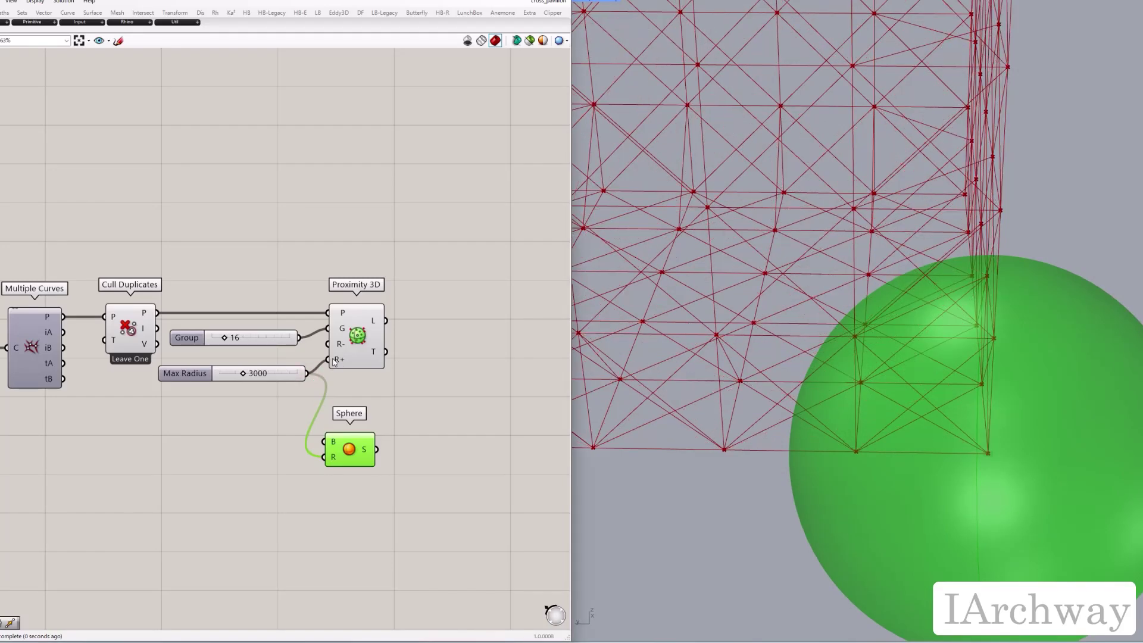
- Delete the Sphere component
click(443, 451)
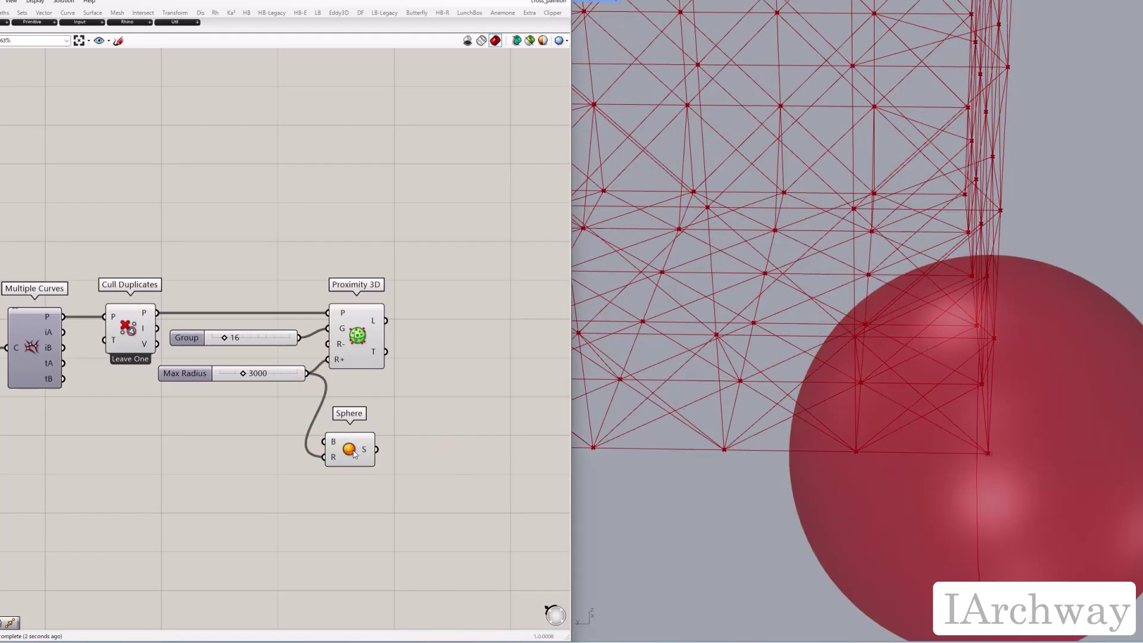
drag(411, 493, 323, 437)
key(Delete)
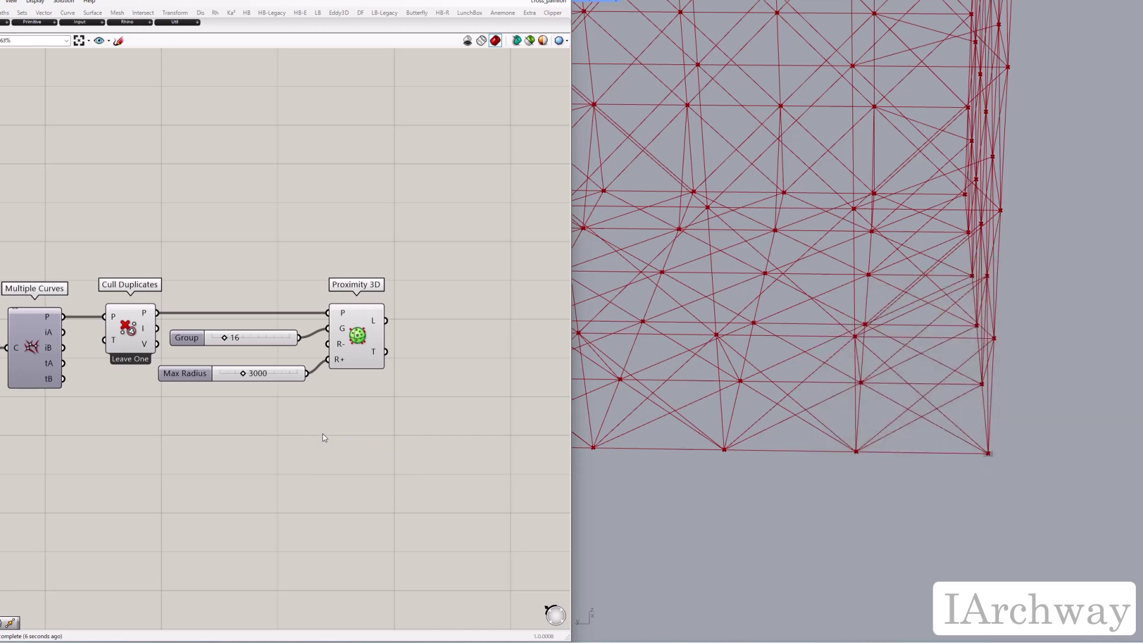
- Turn off the preview of the Cull Duplicates component
right_drag(399, 443, 339, 449)
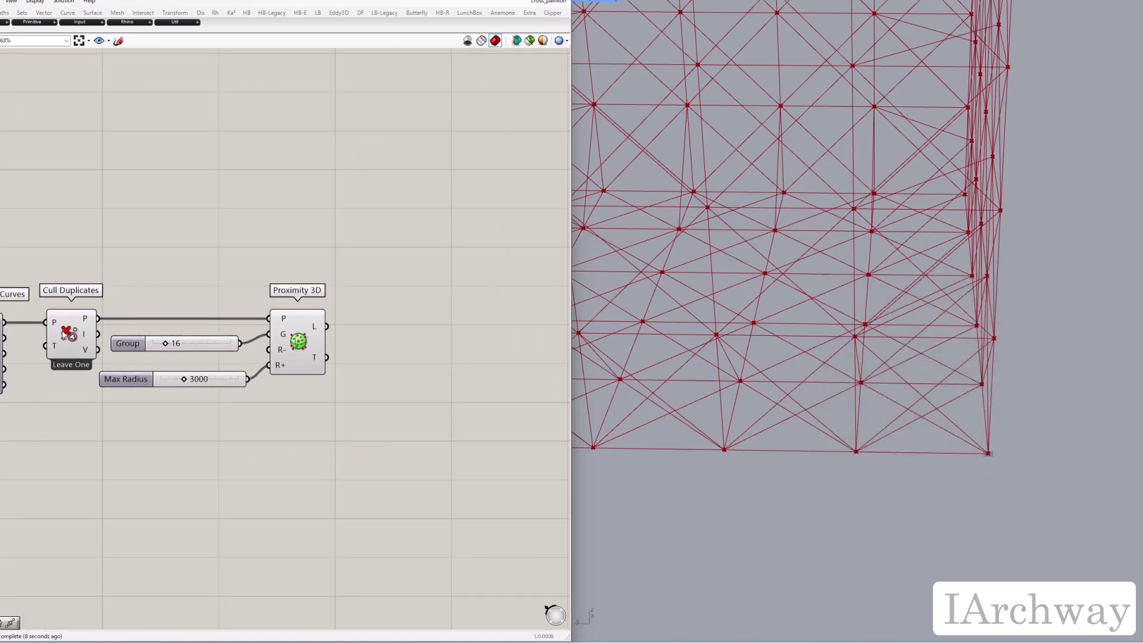
right_click(62, 331)
click(81, 347)
click(316, 443)
- Flatten the L output of the Proximity 3D component
right_drag(411, 392, 355, 393)
right_click(266, 331)
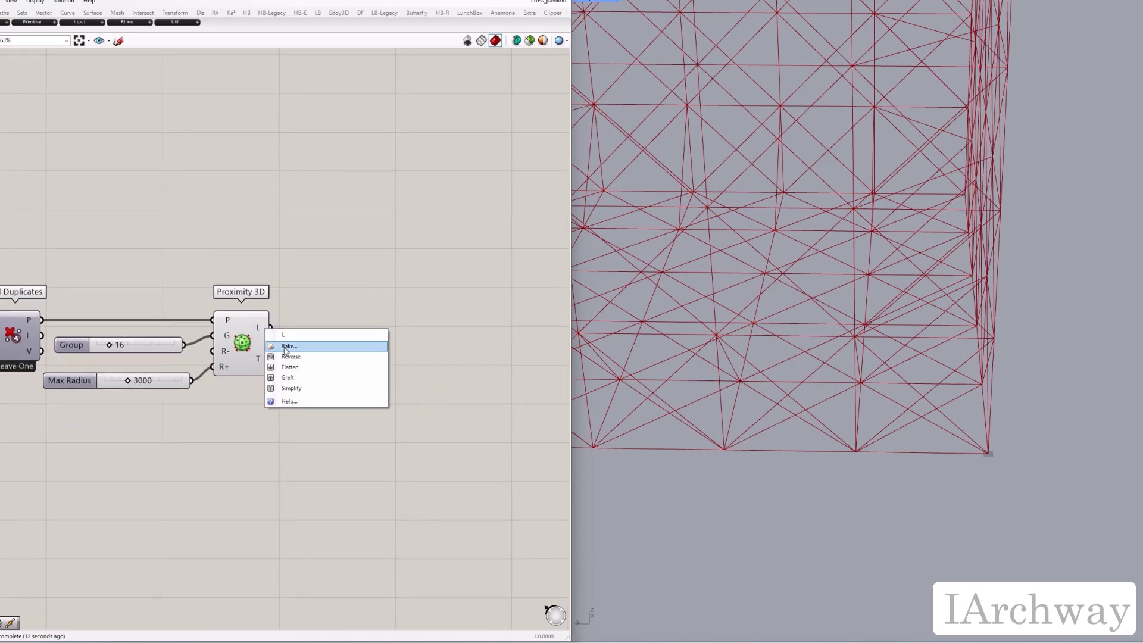
click(290, 367)
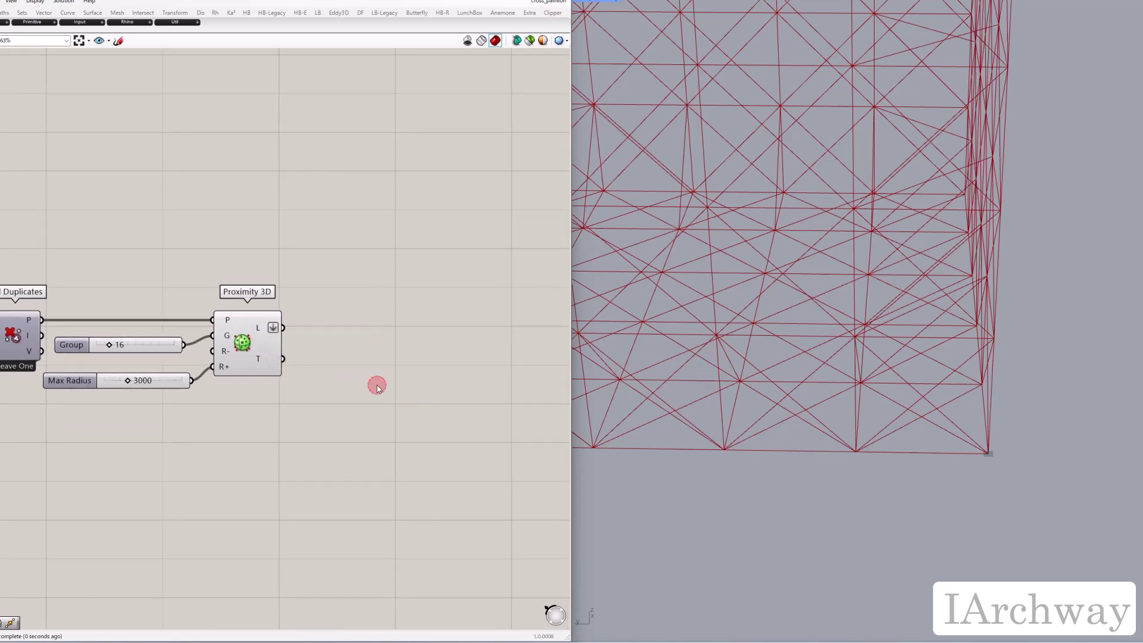
- Add a Curve Middle component fed by the flattened L output of Proximity 3D to get each line's midpoint
double_click(376, 386)
text(curve)
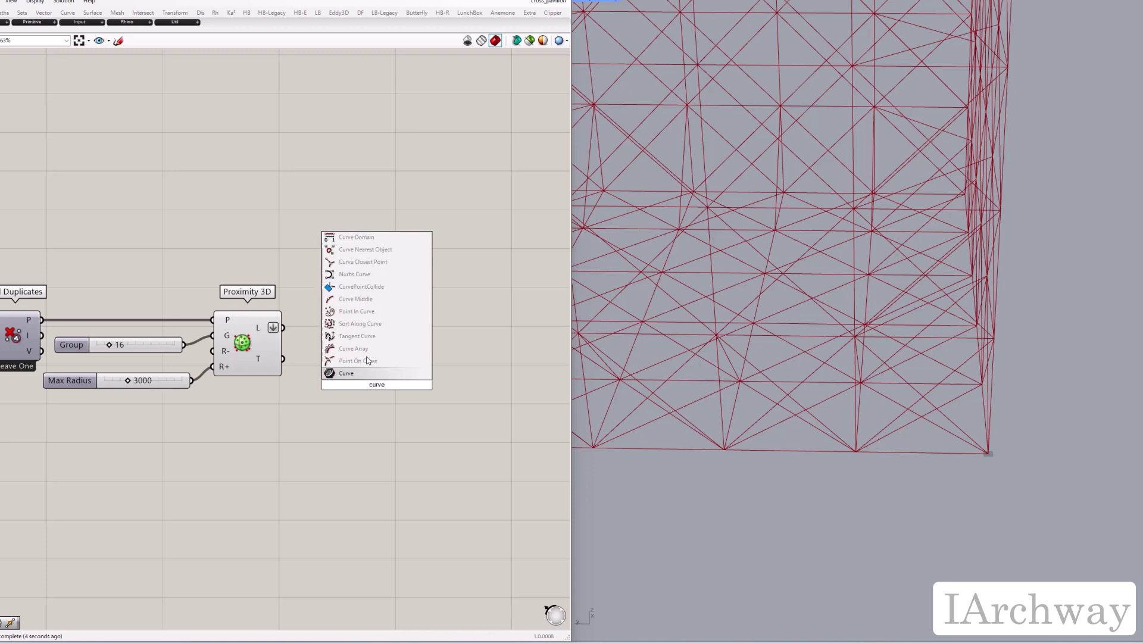
click(364, 298)
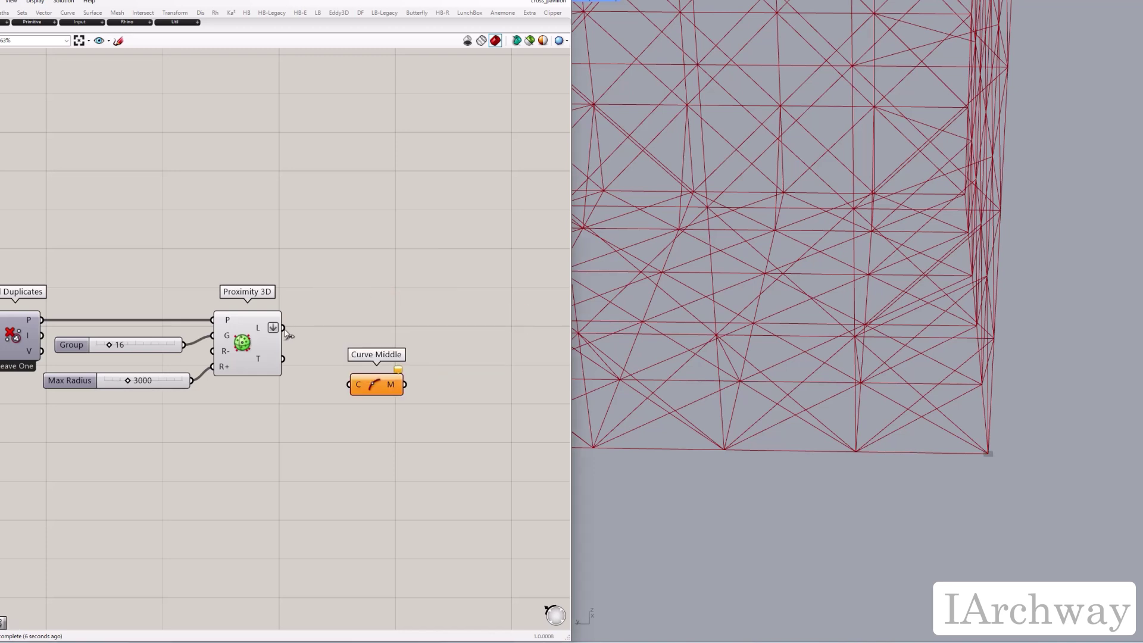
drag(341, 382, 354, 384)
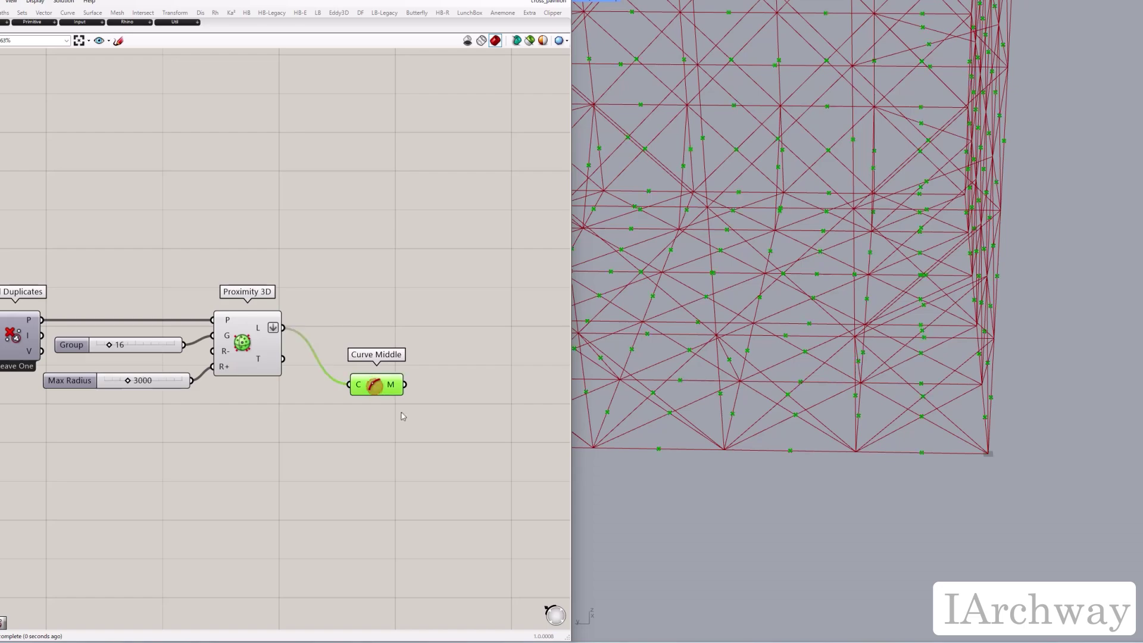
scroll(817, 512, down, 5)
right_drag(798, 456, 989, 455)
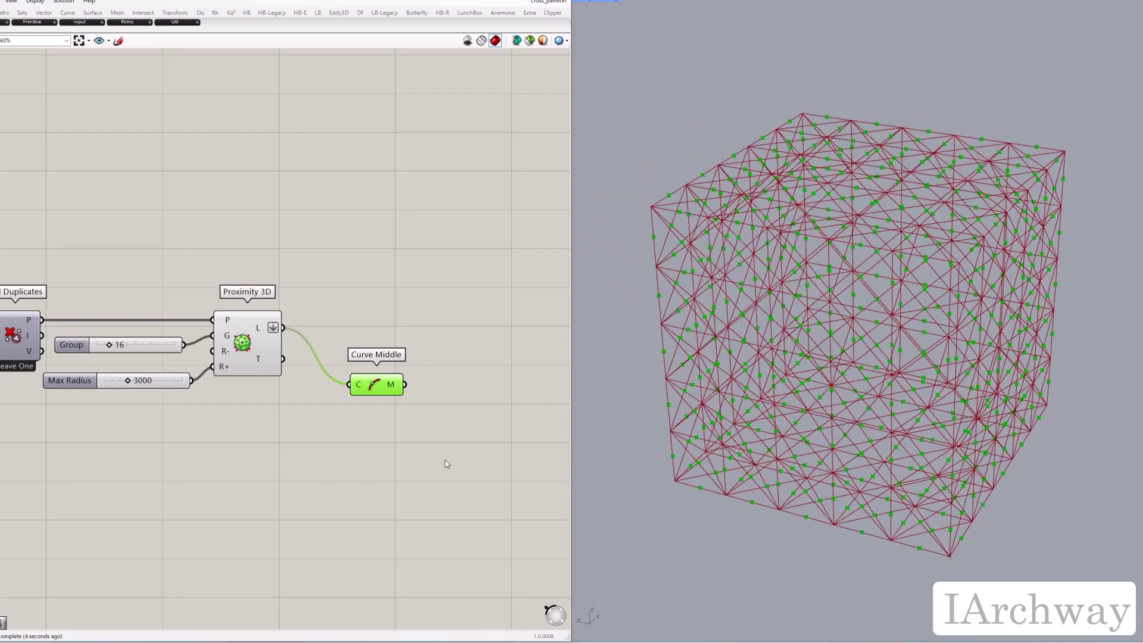
- Add a Cull Duplicates component for the Curve Middle points and set it to Leave One
right_drag(447, 463, 383, 441)
double_click(388, 416)
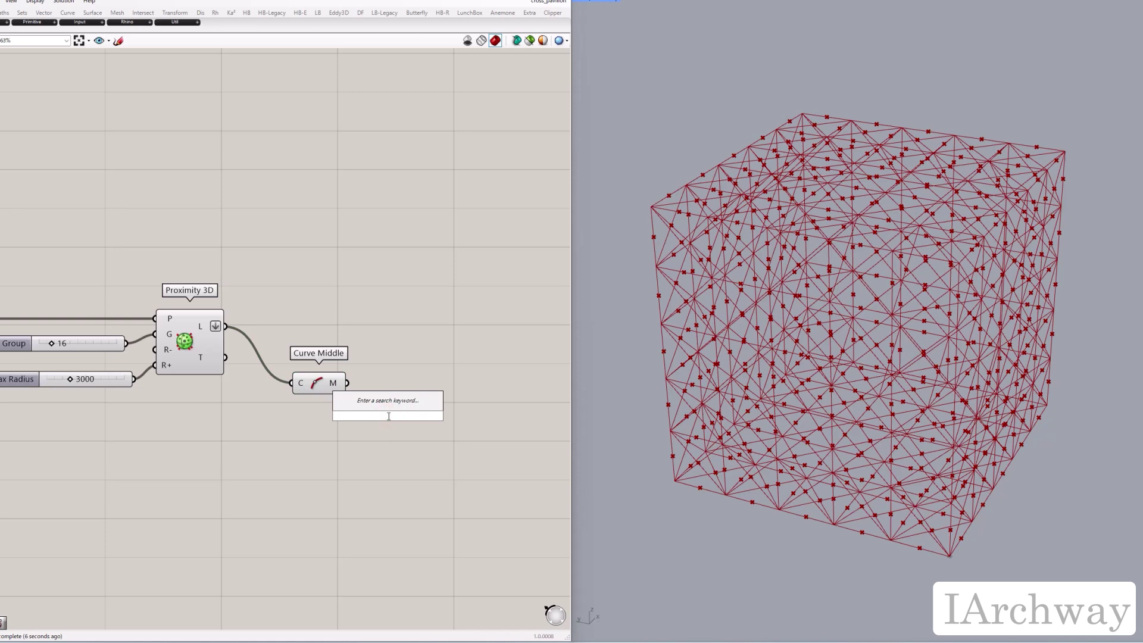
text(cull)
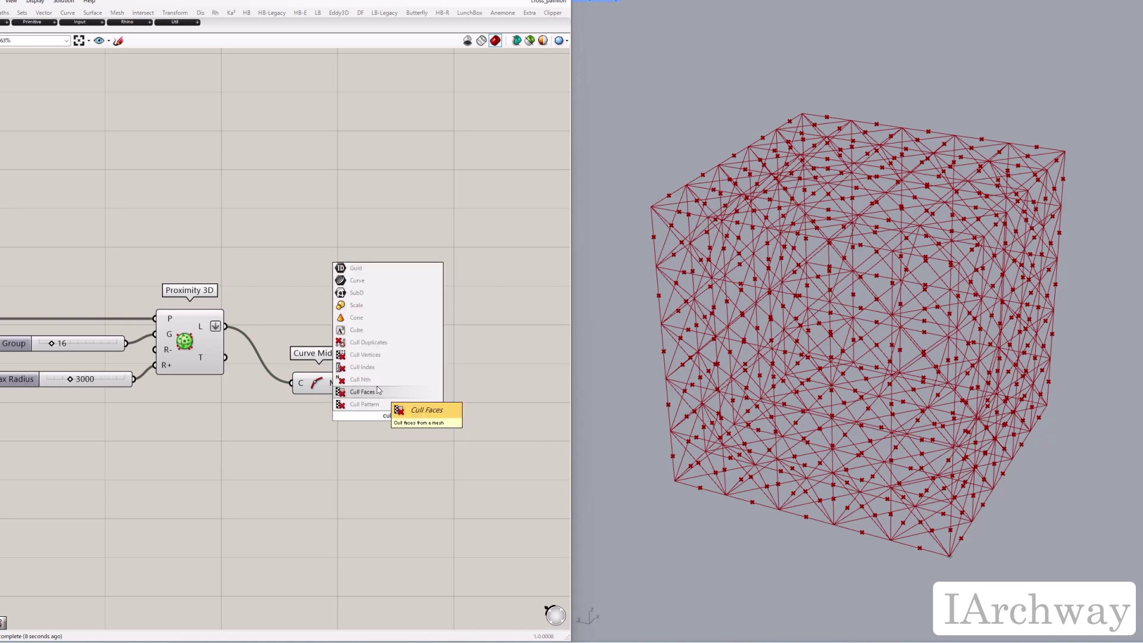
click(379, 345)
drag(398, 421, 397, 391)
click(379, 374)
click(421, 411)
right_drag(482, 401, 411, 384)
right_click(326, 372)
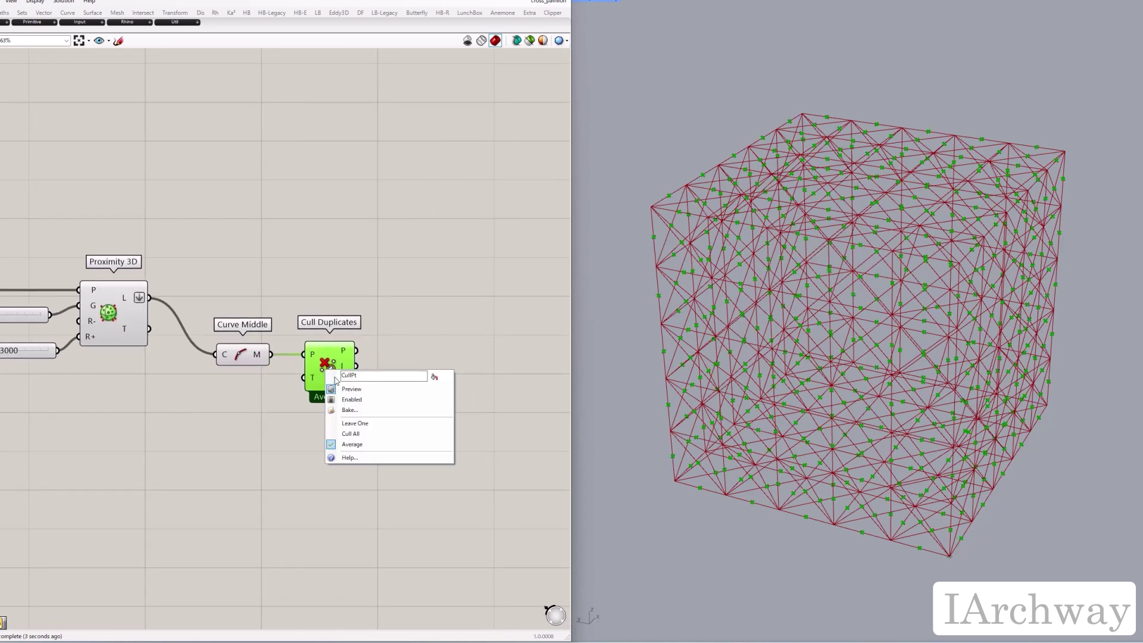
click(367, 424)
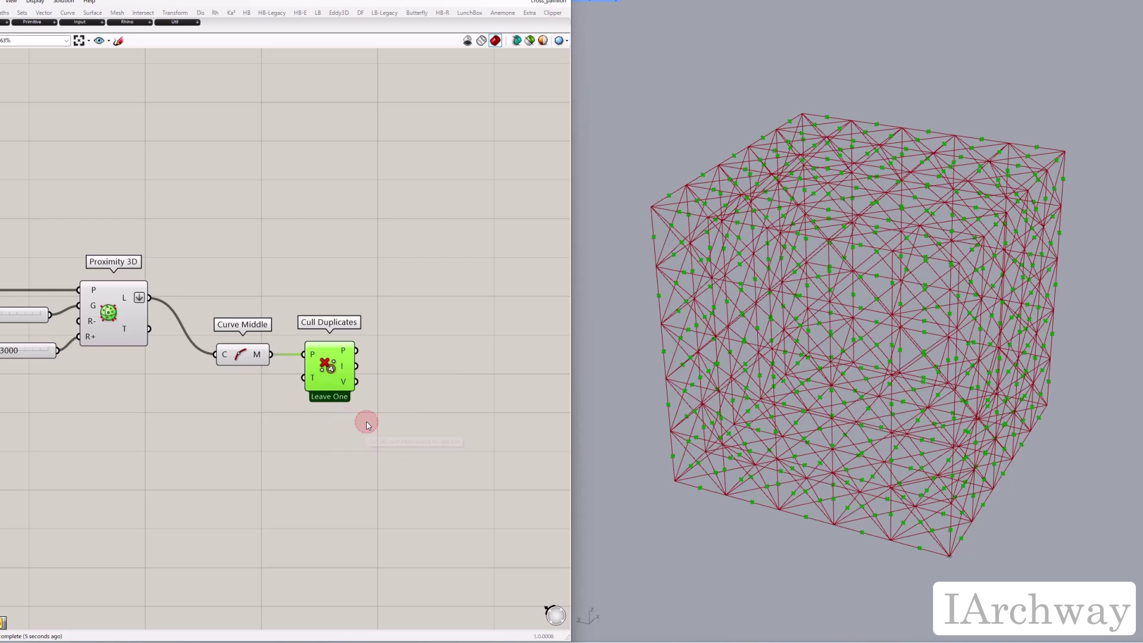
- Add a Cull Index component, feeding the Proximity 3D lines into L and the I output of Cull Duplicates into I
right_drag(375, 393, 368, 404)
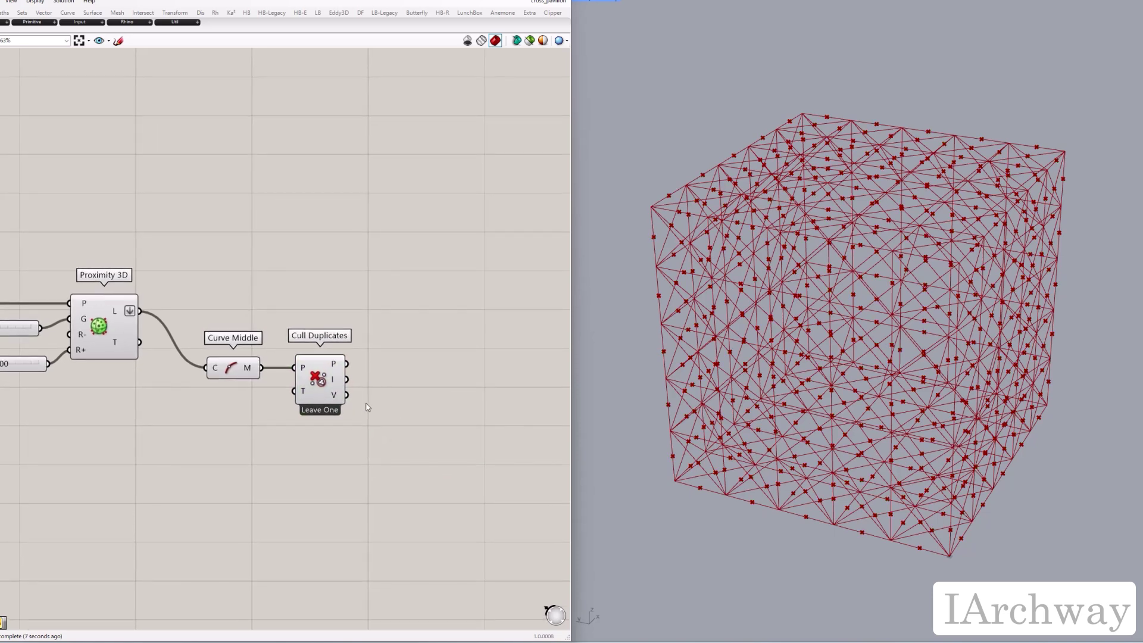
double_click(404, 345)
text(cull)
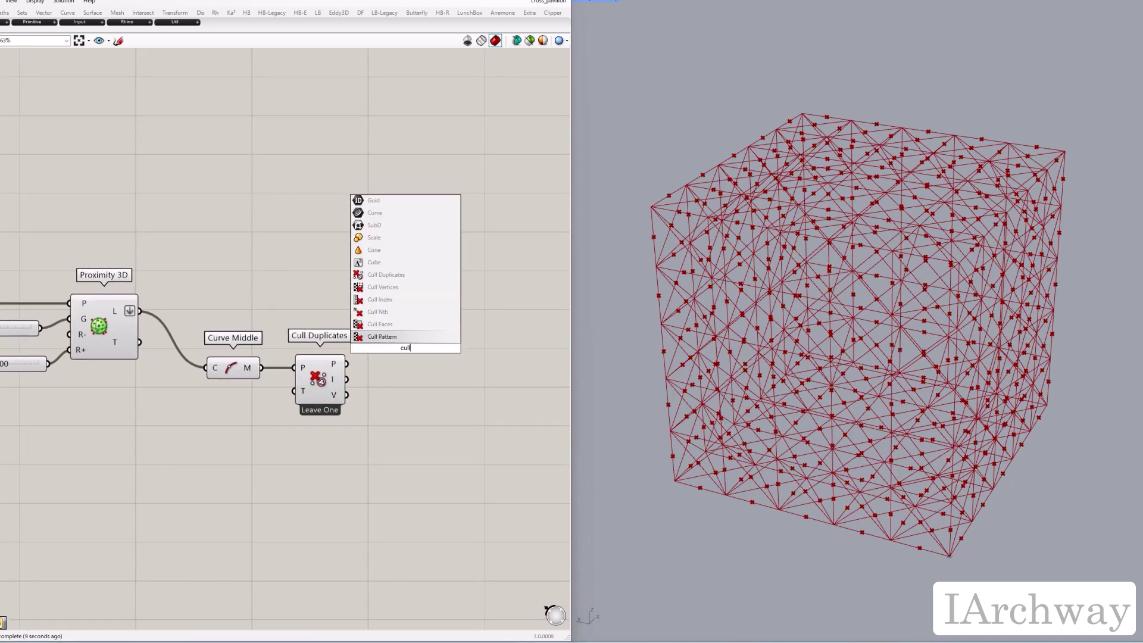
click(407, 300)
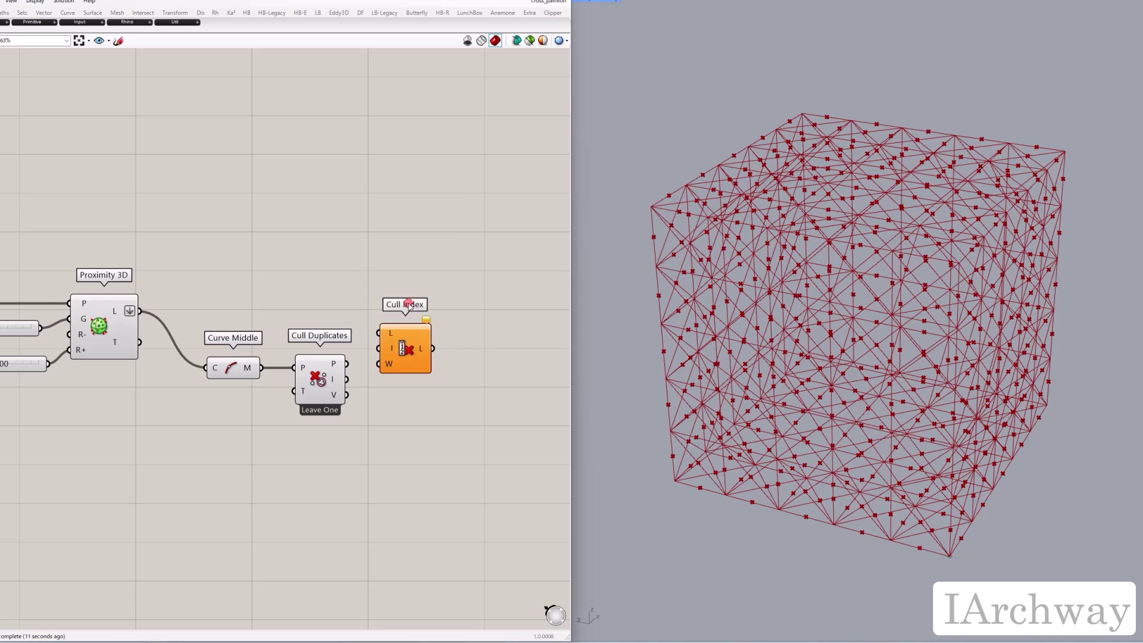
drag(424, 365, 441, 346)
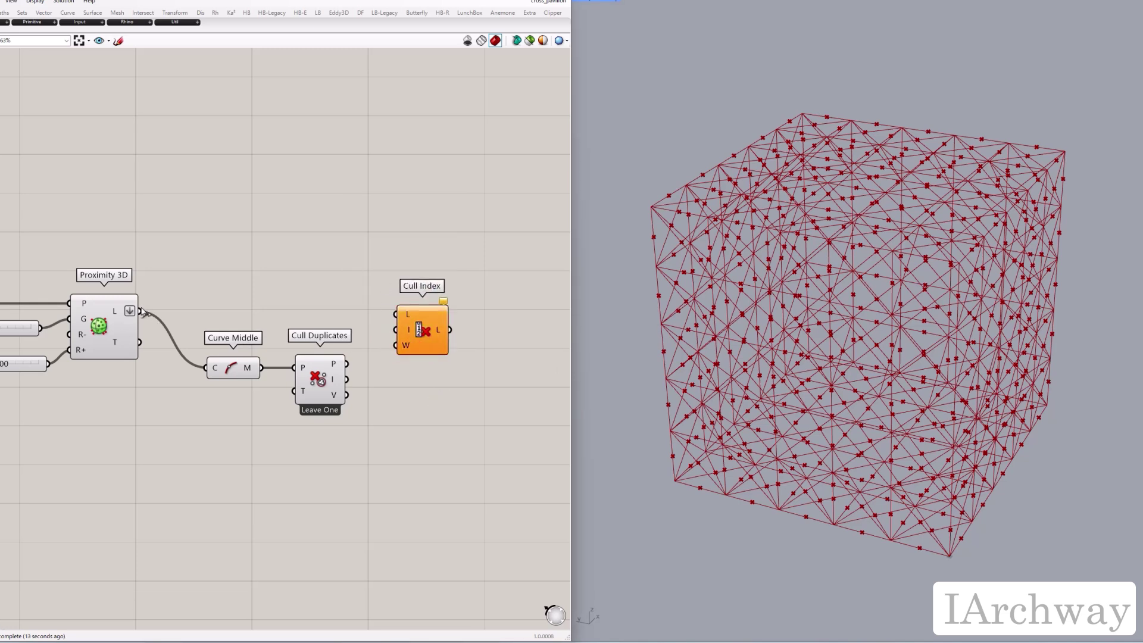
drag(143, 313, 446, 341)
click(451, 396)
drag(380, 365, 410, 327)
click(439, 338)
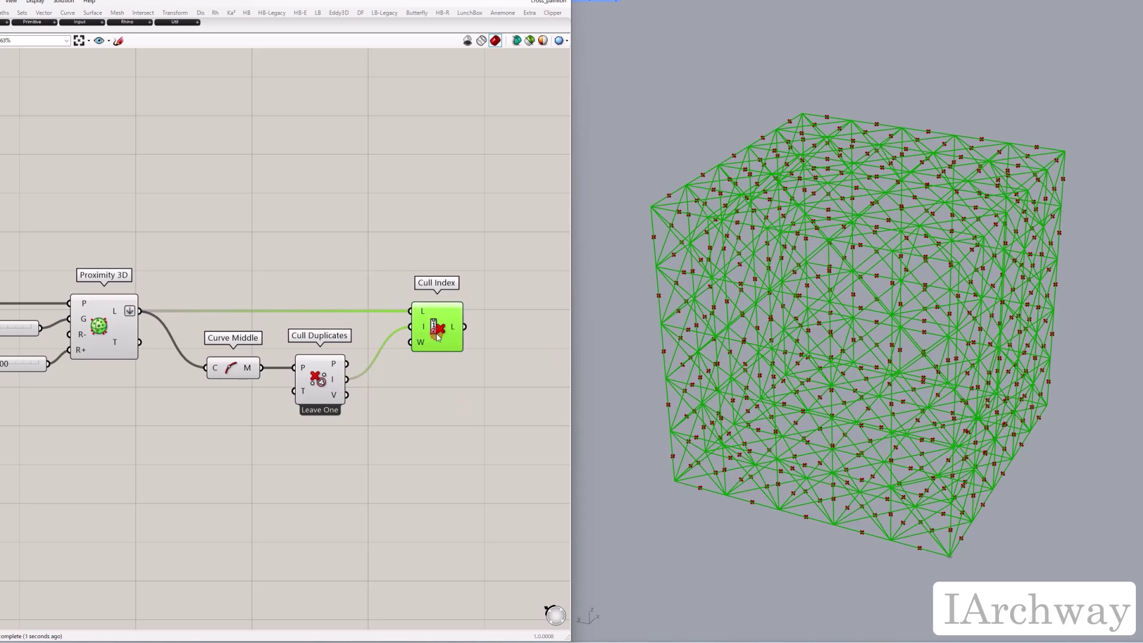
- Turn off the preview of the Curve Middle component and the Cull Duplicates component after it
click(390, 415)
drag(380, 435, 213, 356)
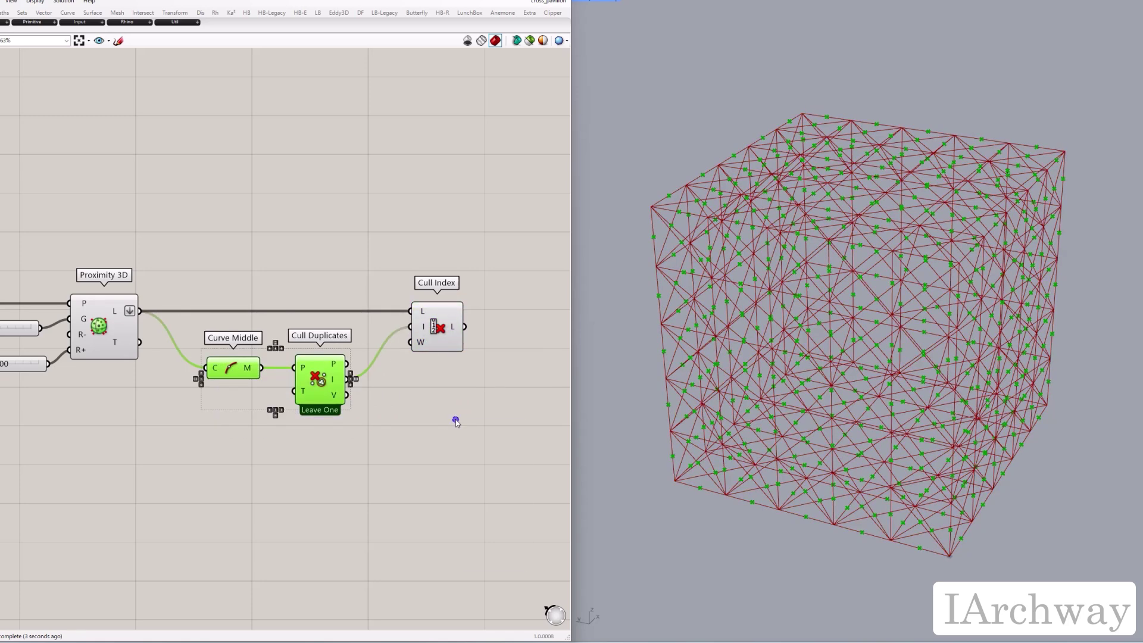
right_click(455, 416)
click(468, 433)
- Attach one panel to Proximity 3D's L output and another to Cull Index's L output to compare the line lists
double_click(350, 256)
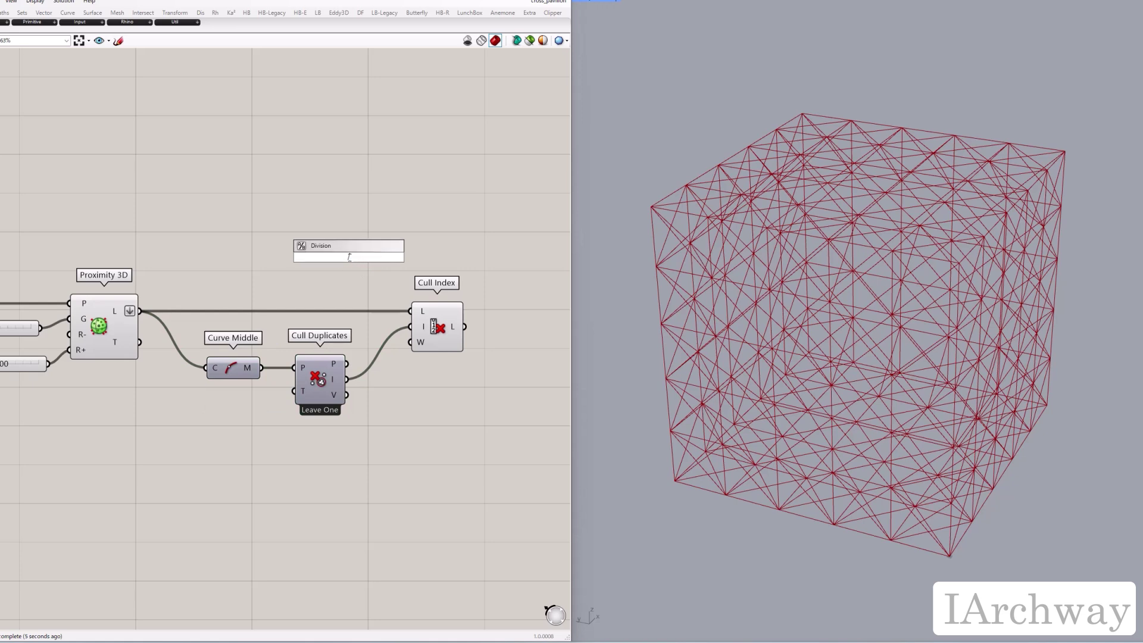
key(Return)
drag(350, 258, 254, 200)
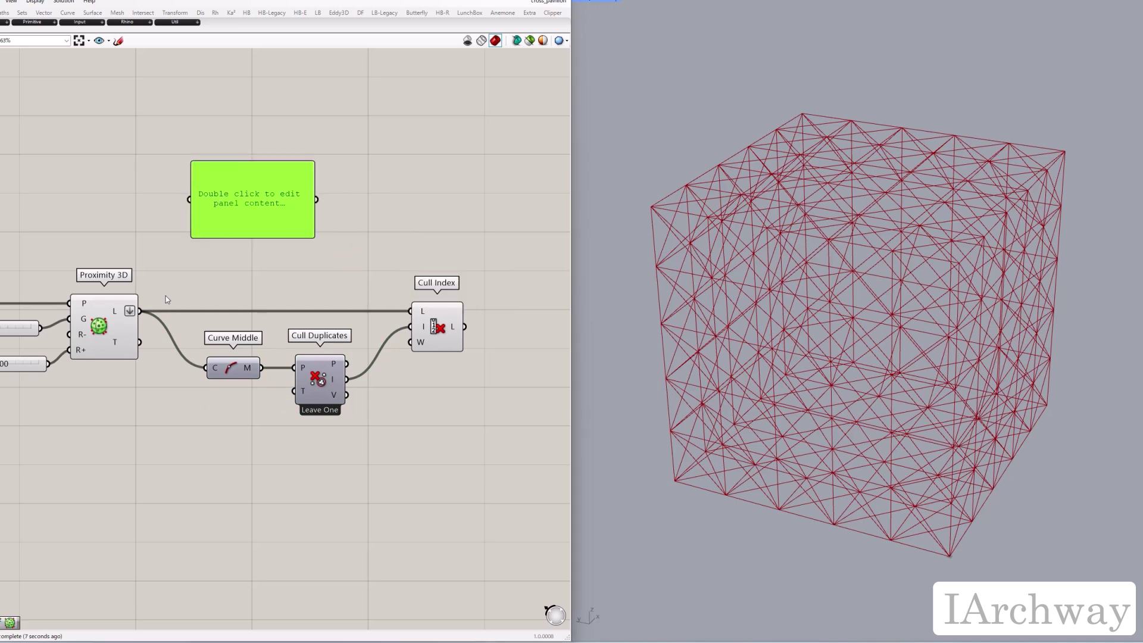
drag(142, 311, 191, 199)
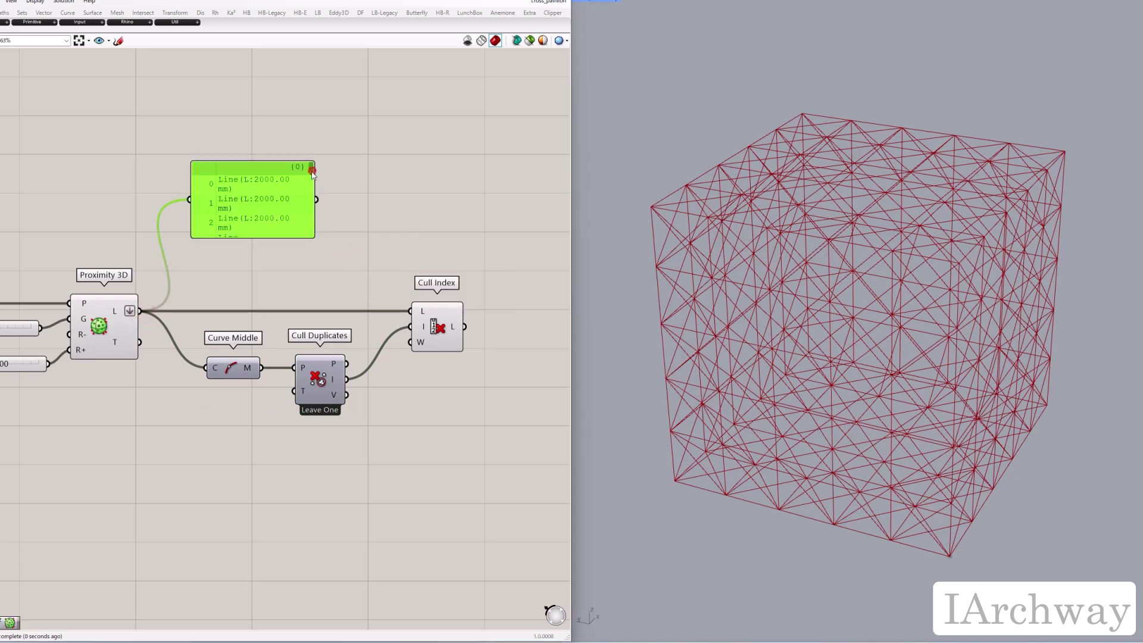
drag(312, 171, 337, 277)
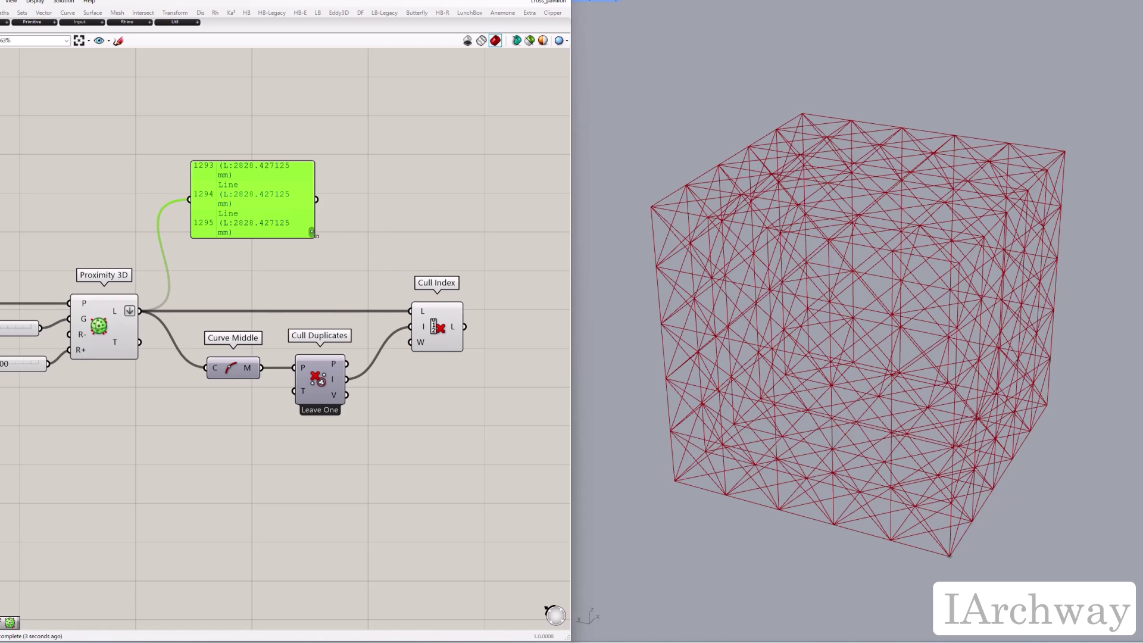
alt+drag(310, 228, 510, 215)
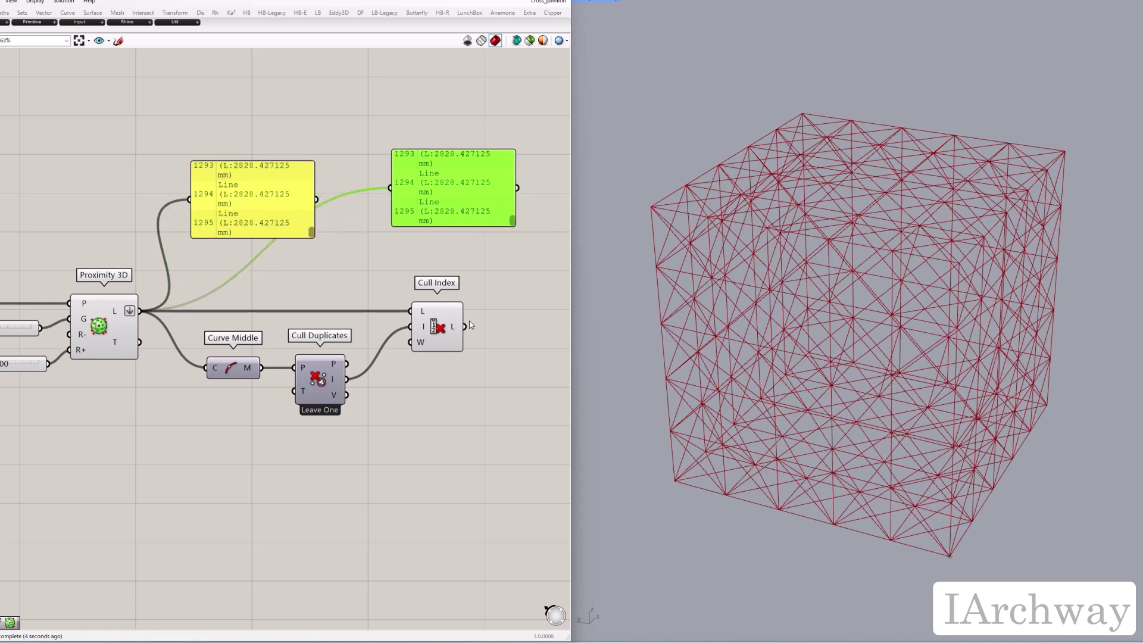
drag(465, 326, 390, 189)
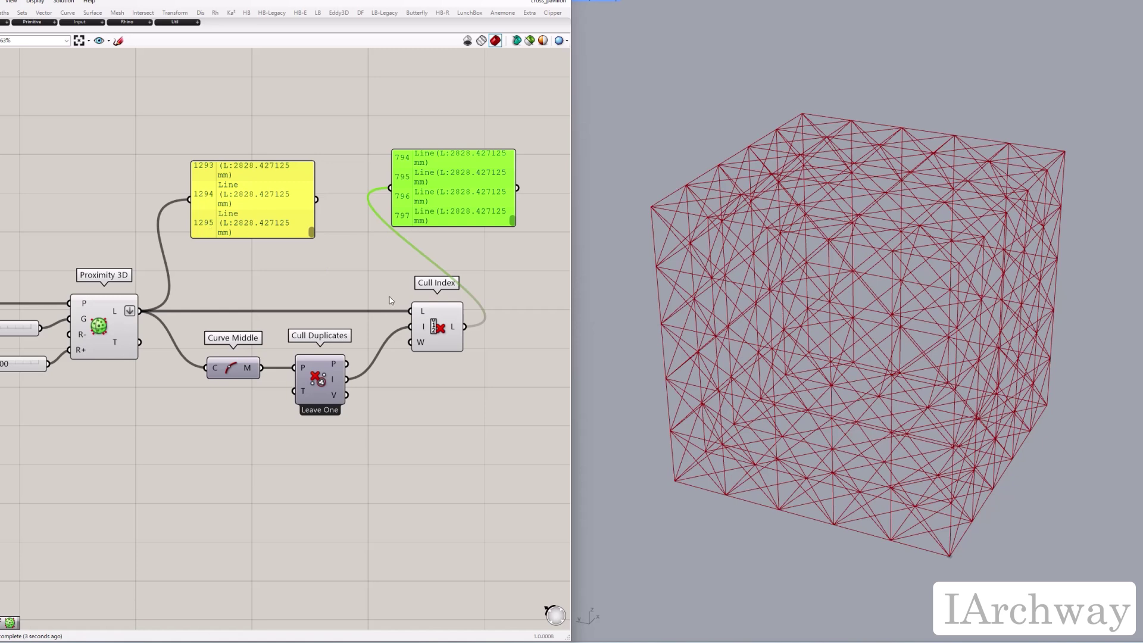
- Turn off the preview of the Proximity 3D component
right_click(111, 335)
click(123, 348)
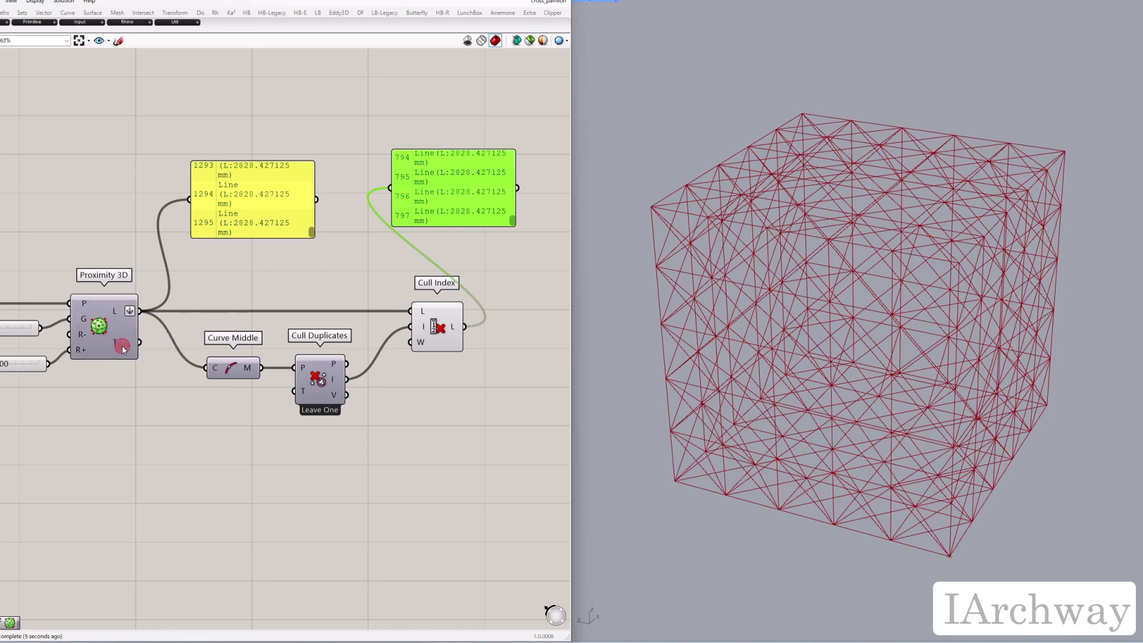
- Delete both panels that list the Proximity 3D and Cull Index lines
drag(483, 264, 320, 218)
key(Delete)
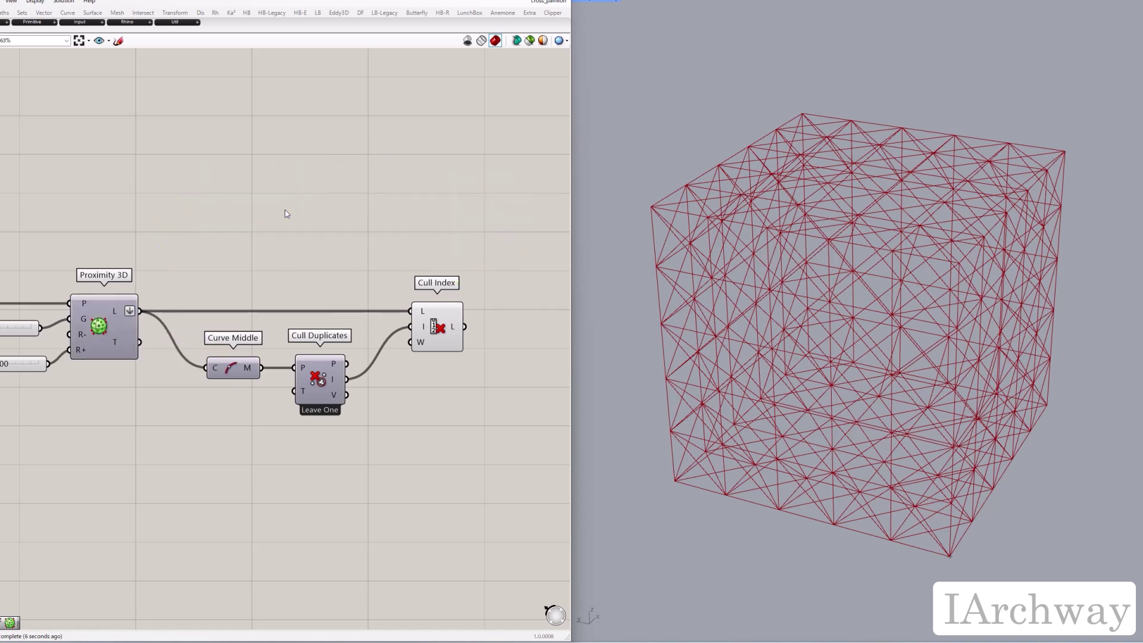
right_drag(502, 436, 370, 396)
click(252, 324)
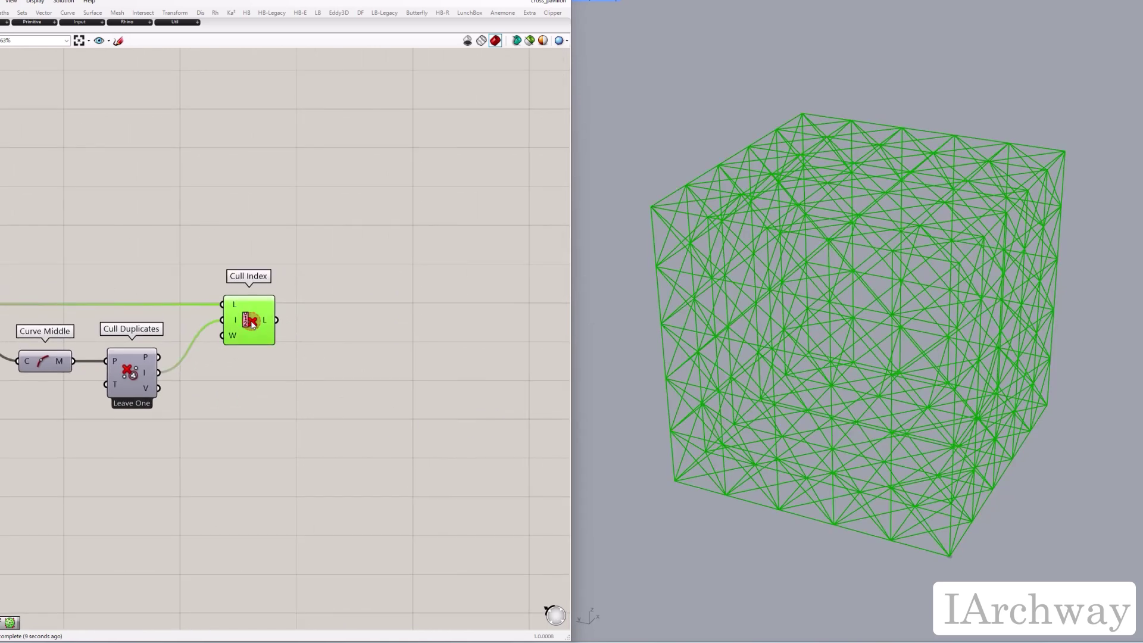
click(331, 374)
key(super+Down)
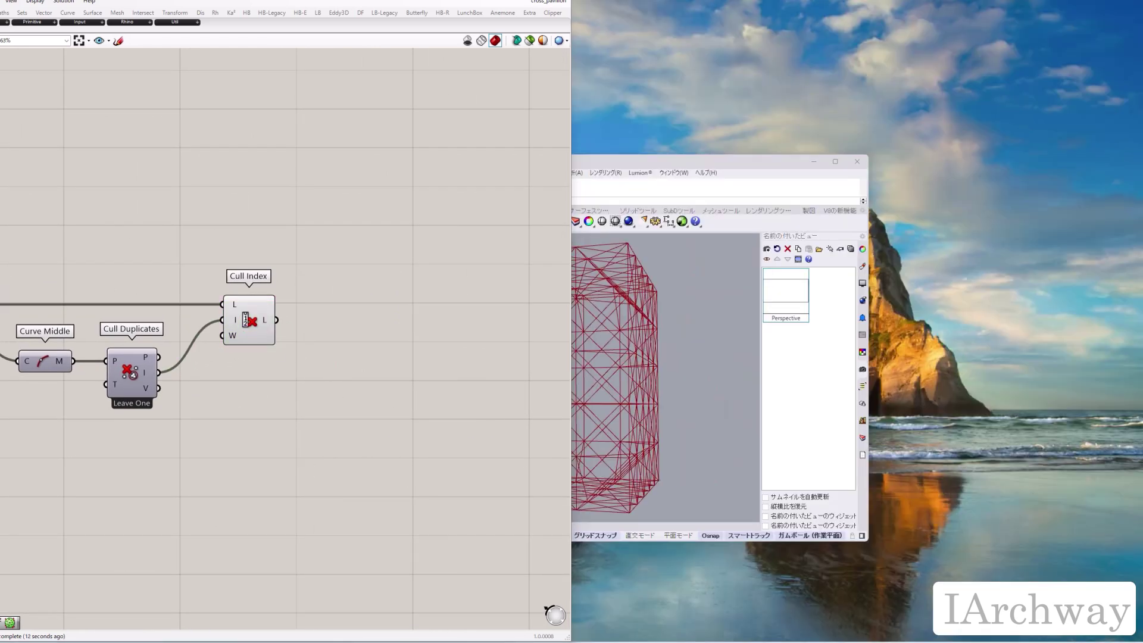
click(312, 467)
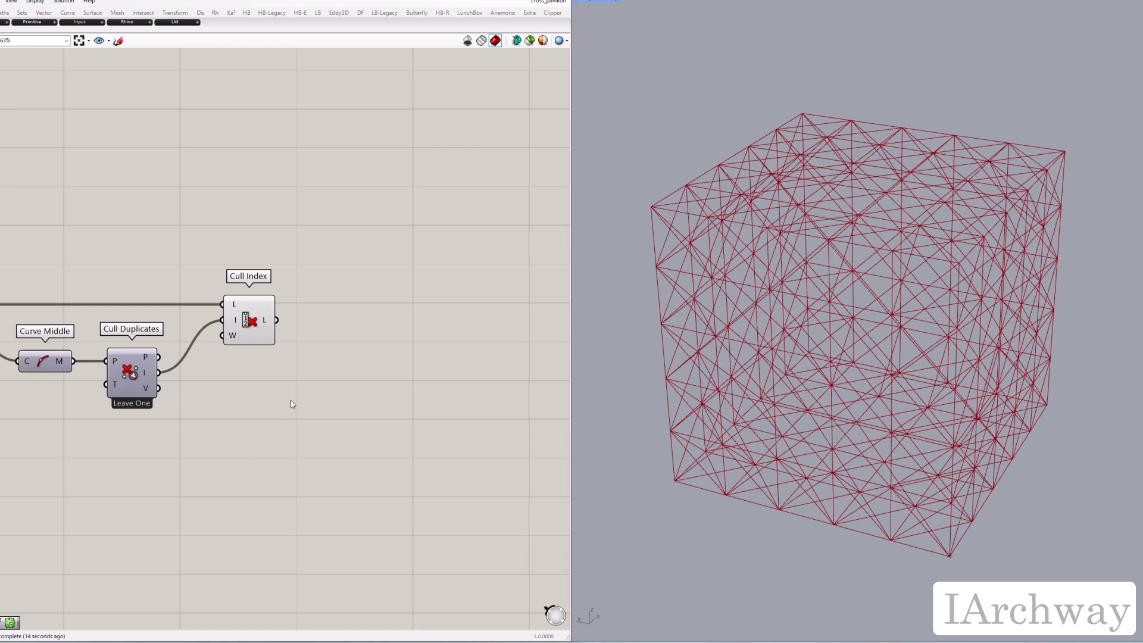
- Add a Perp Frames component after Cull Index and connect the culled lines to its C input
double_click(317, 391)
text(perp)
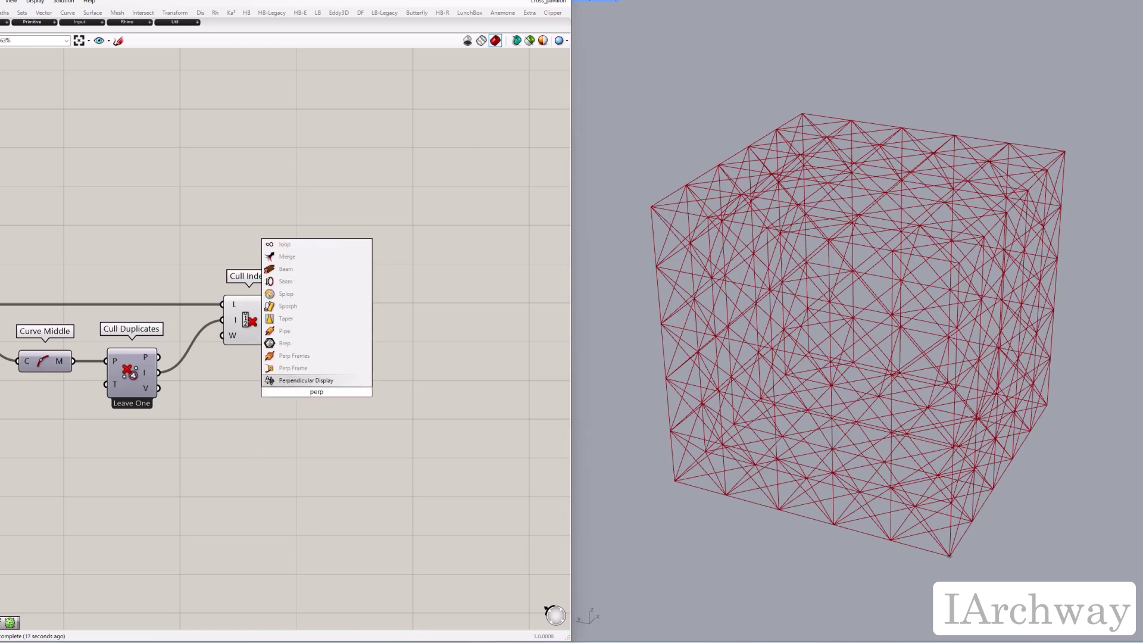
click(318, 356)
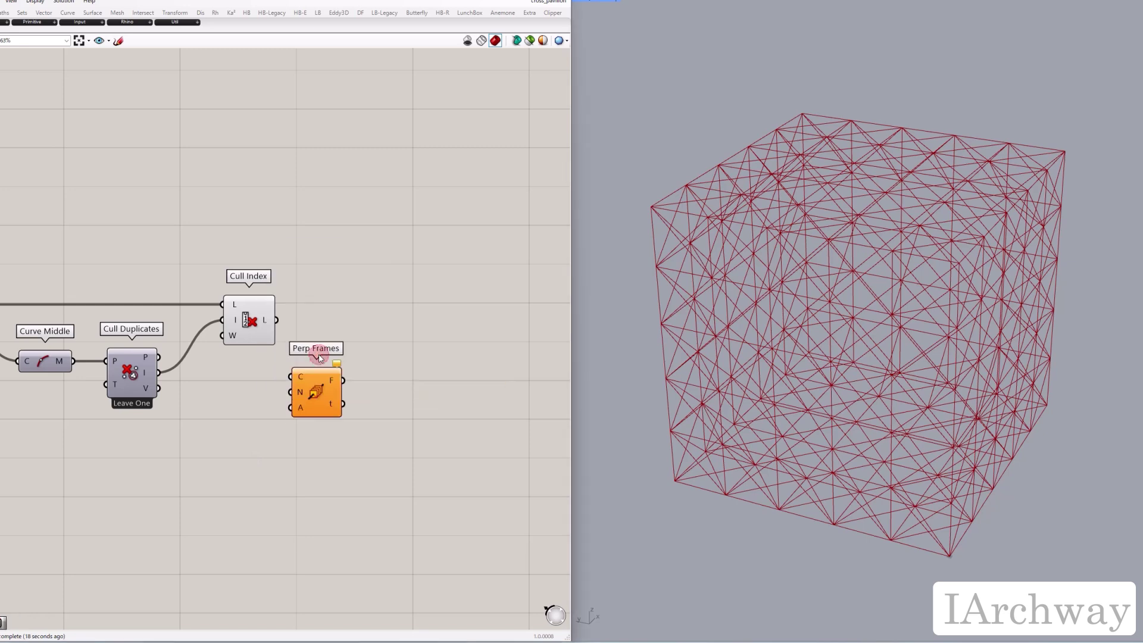
drag(278, 322, 359, 336)
- Create a panel containing 1, connect it to the N input of Perp Frames, and check the frames in the model
double_click(309, 395)
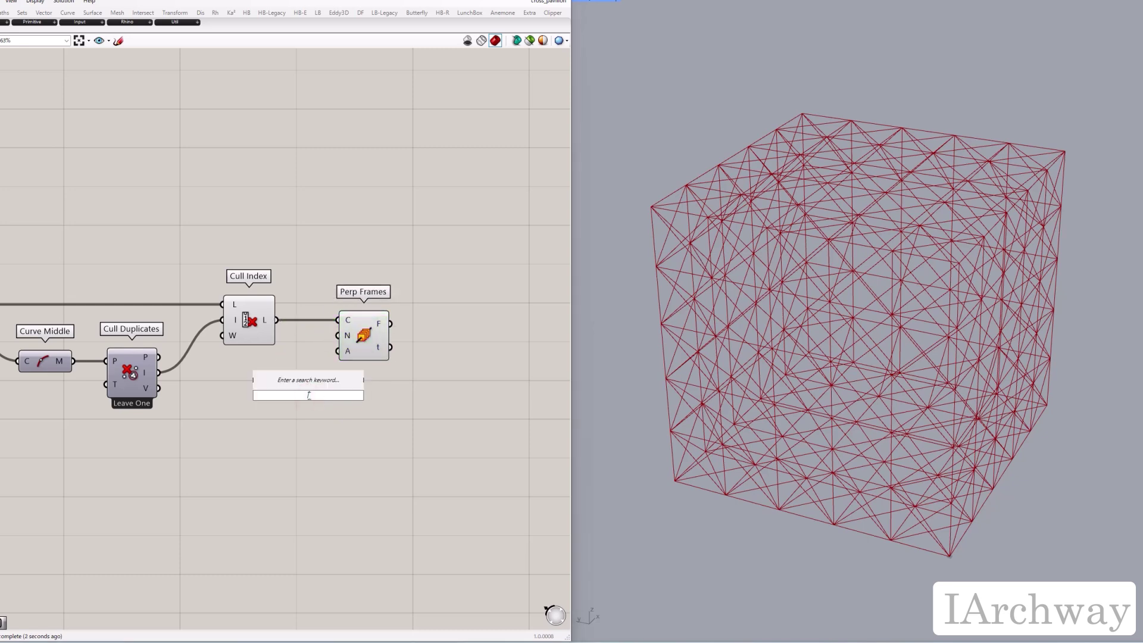
text(1)
key(Return)
drag(308, 396, 305, 344)
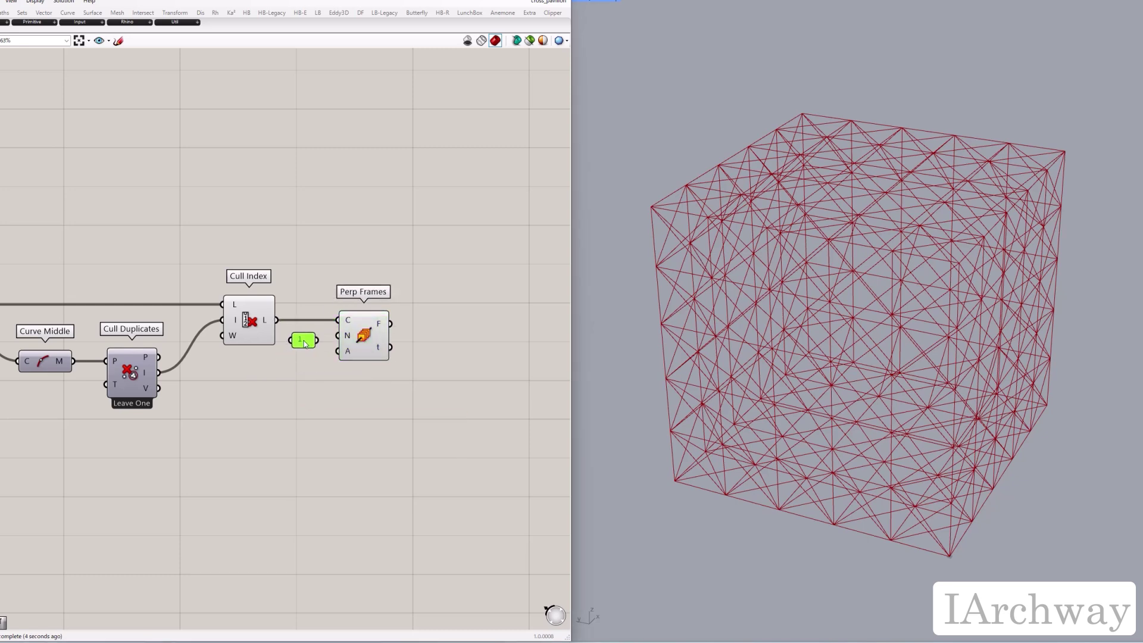
click(358, 344)
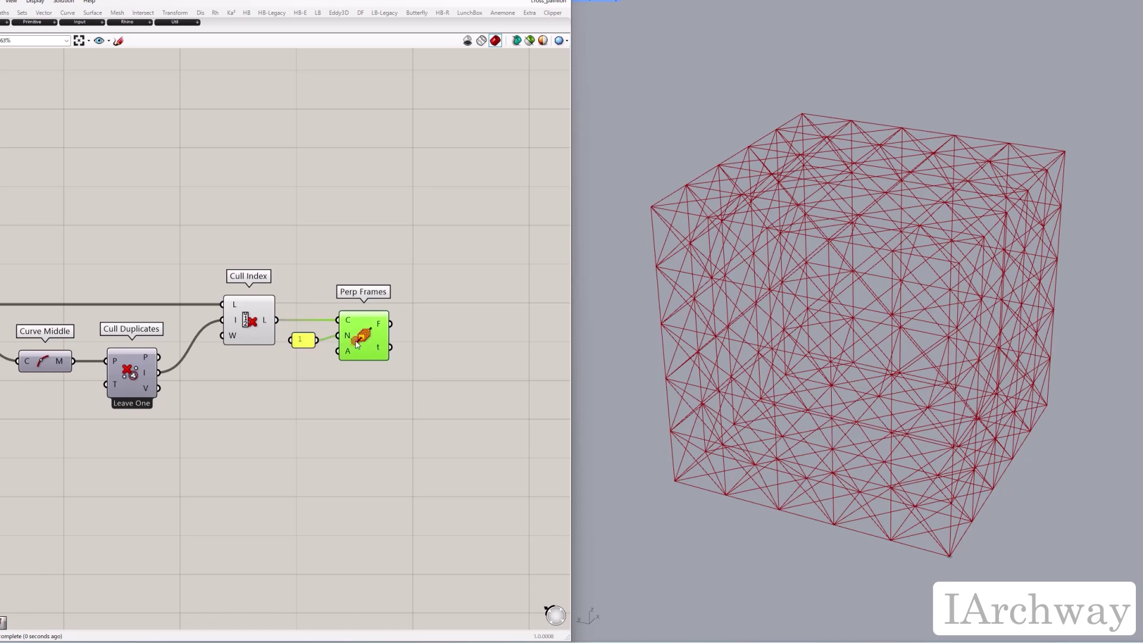
scroll(1011, 549, up, 6)
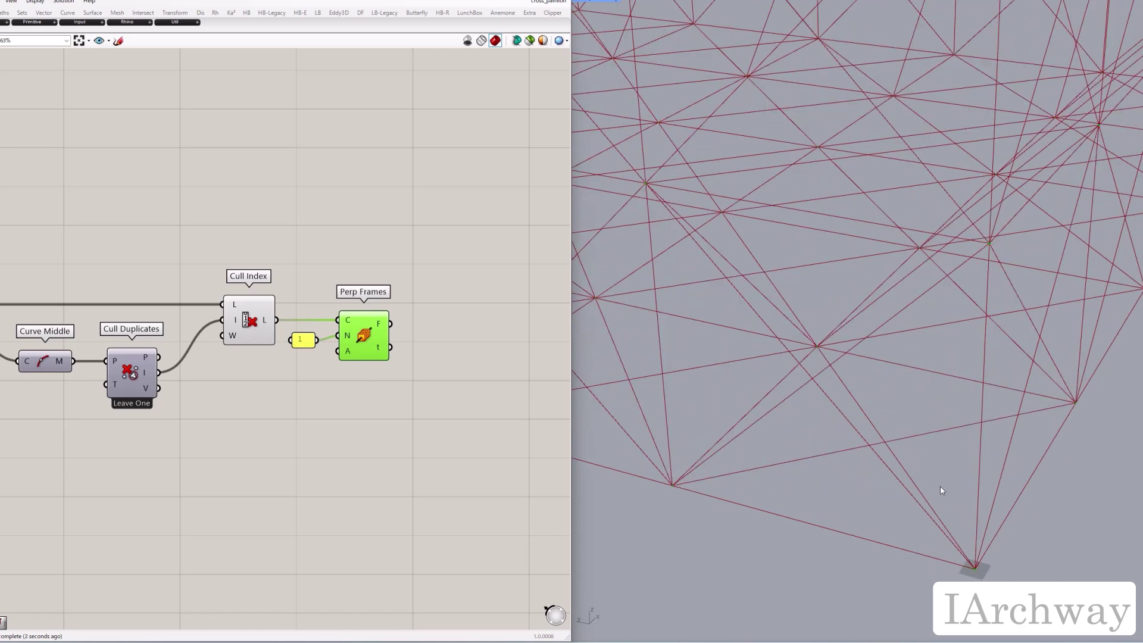
shift+right_drag(980, 480, 939, 442)
- Add a Rectangle component after Perp Frames and connect the F output to its P input
right_drag(390, 466, 304, 475)
double_click(360, 414)
text(re)
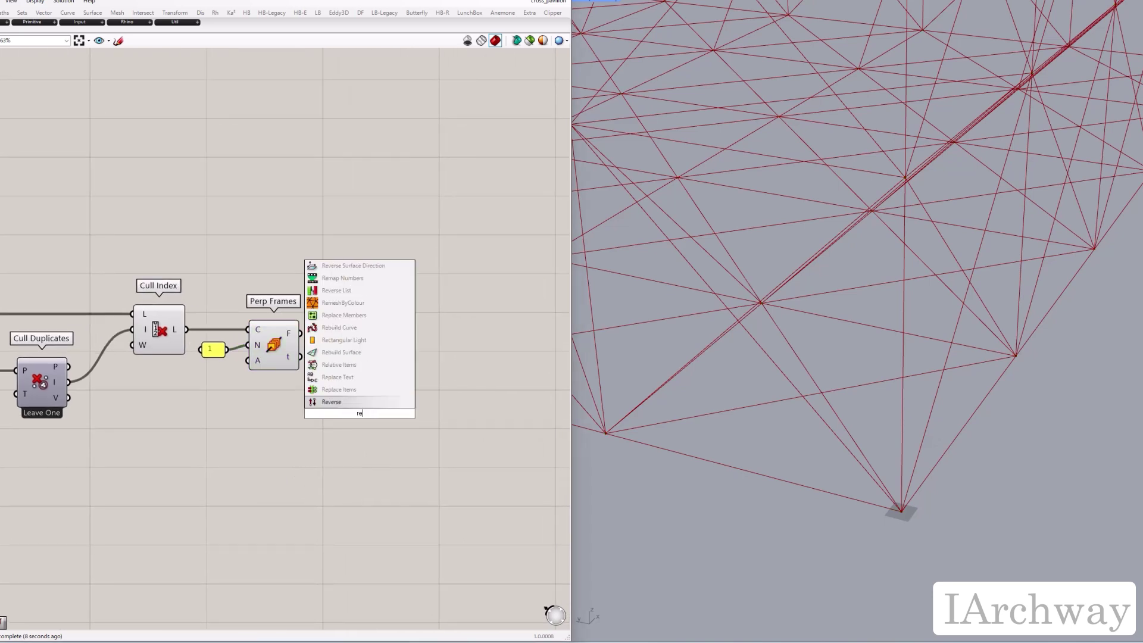
text(ctangle)
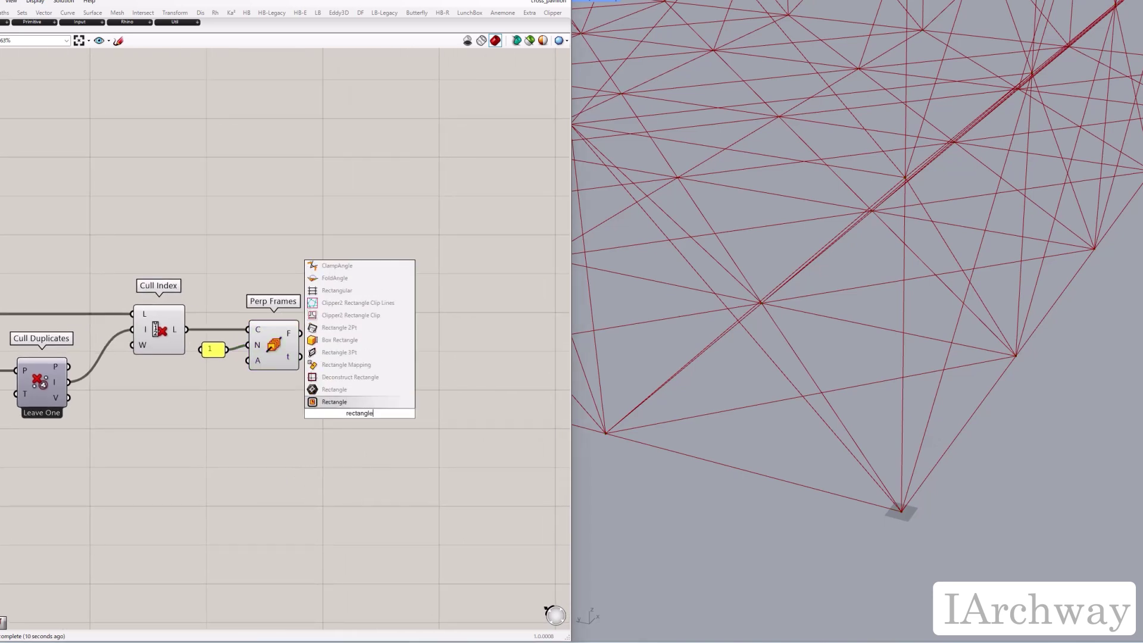
key(Return)
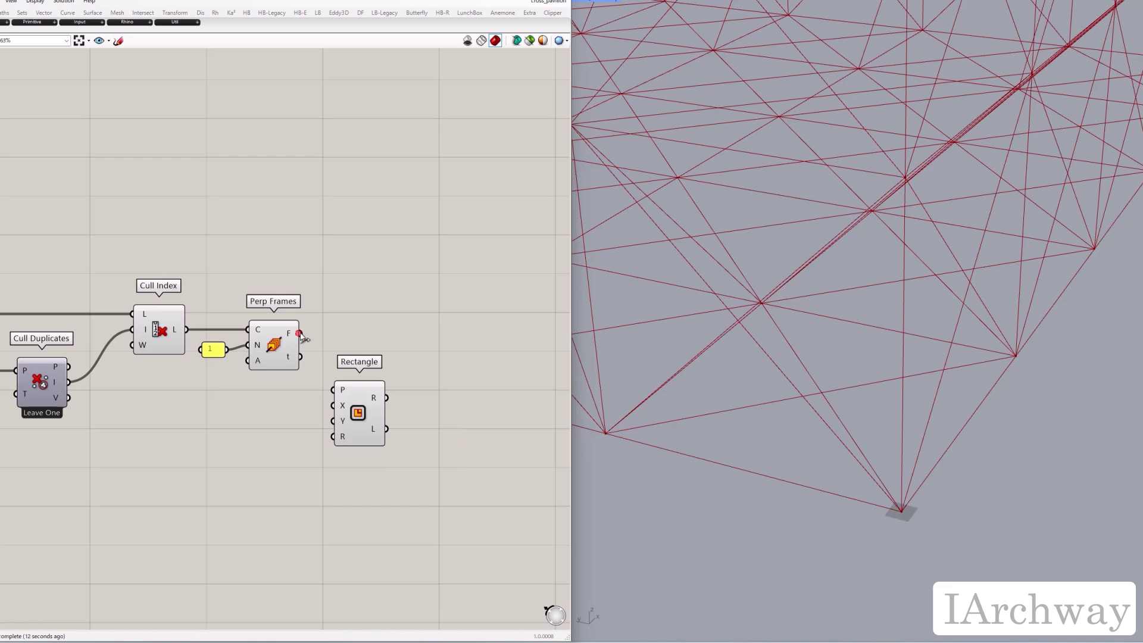
drag(300, 335, 441, 344)
click(400, 438)
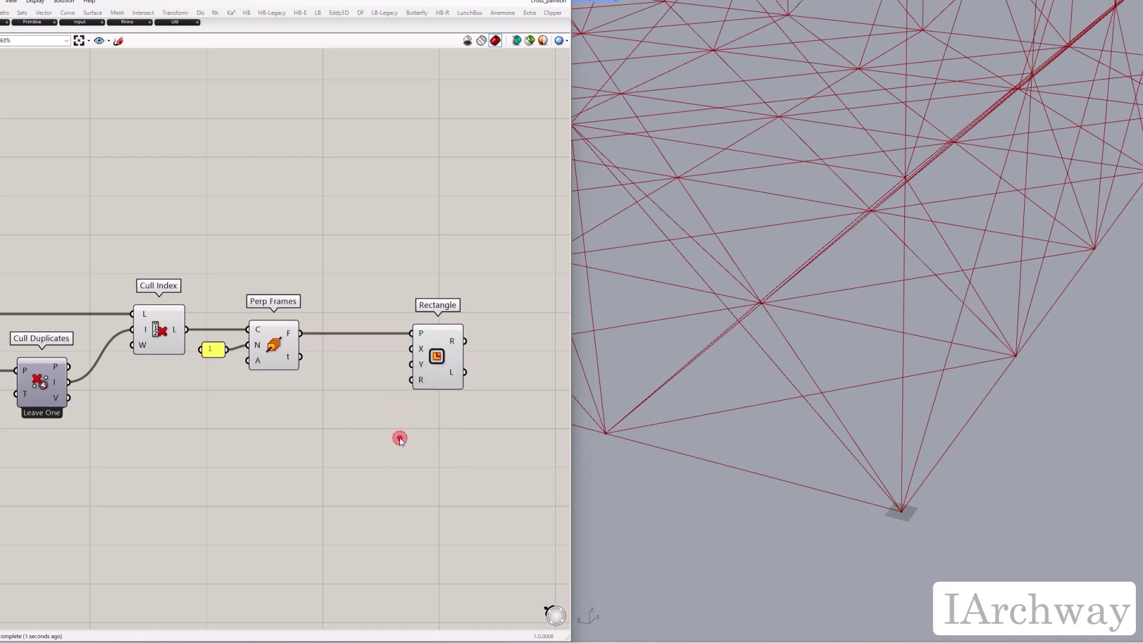
- Create a number slider set to 100 and connect it to both the X and Y inputs of Rectangle
double_click(400, 439)
text(100)
key(Return)
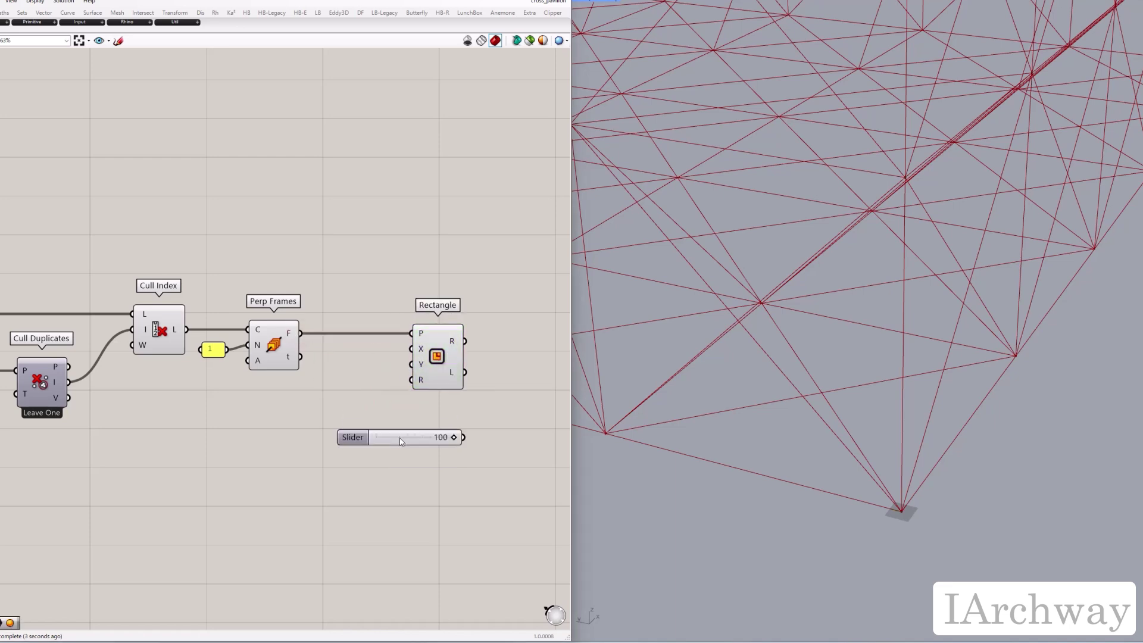
drag(401, 438, 412, 349)
drag(358, 404, 411, 364)
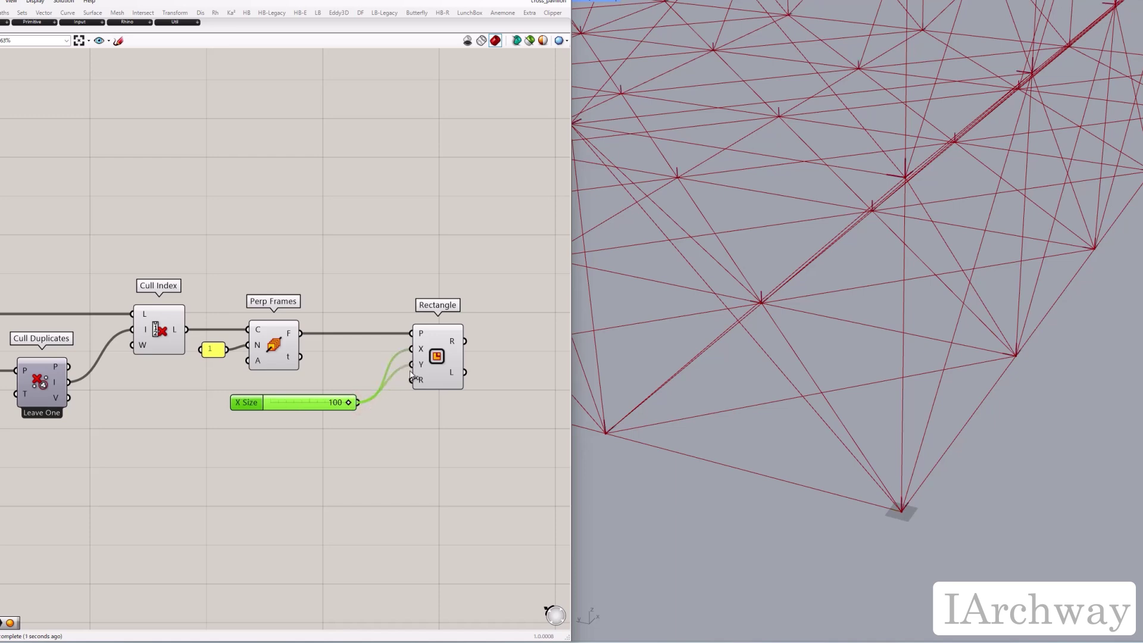
click(451, 362)
click(439, 468)
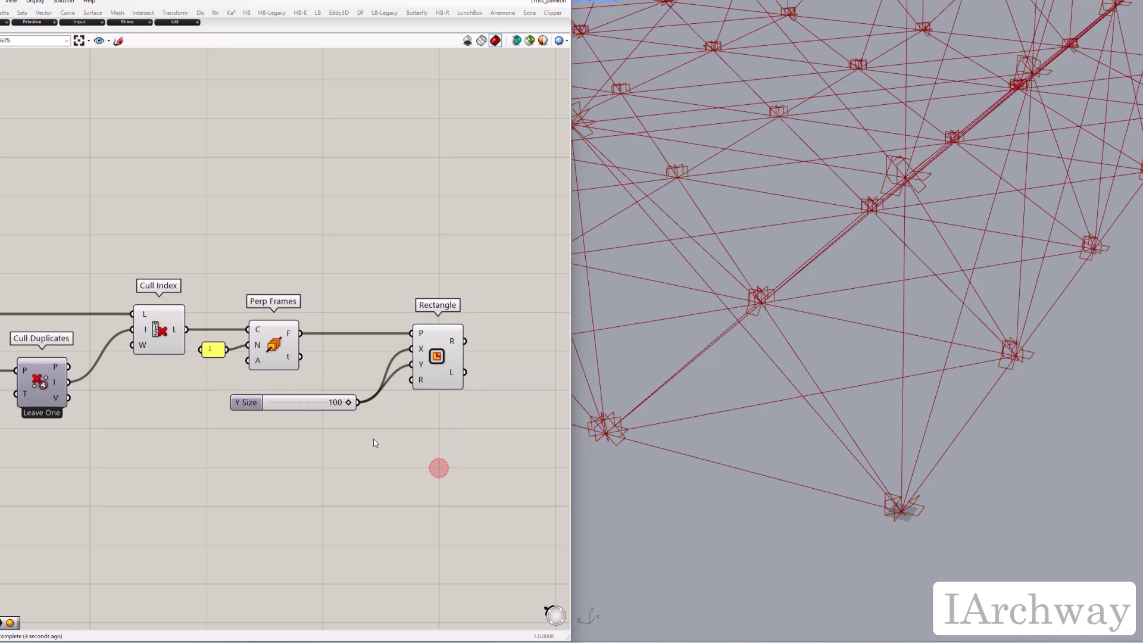
- Turn off the preview of the Perp Frames component
drag(299, 369, 242, 331)
right_click(309, 277)
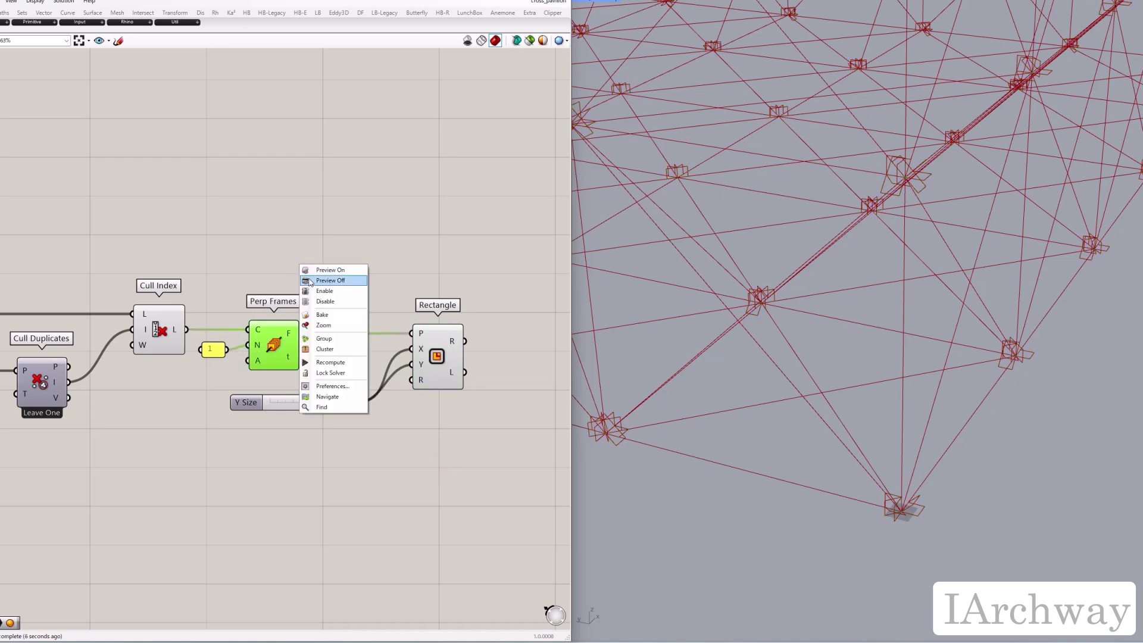
click(366, 276)
- Add a Deconstruct Plane component above Rectangle and connect the F output of Perp Frames to its P input
right_drag(426, 273, 286, 256)
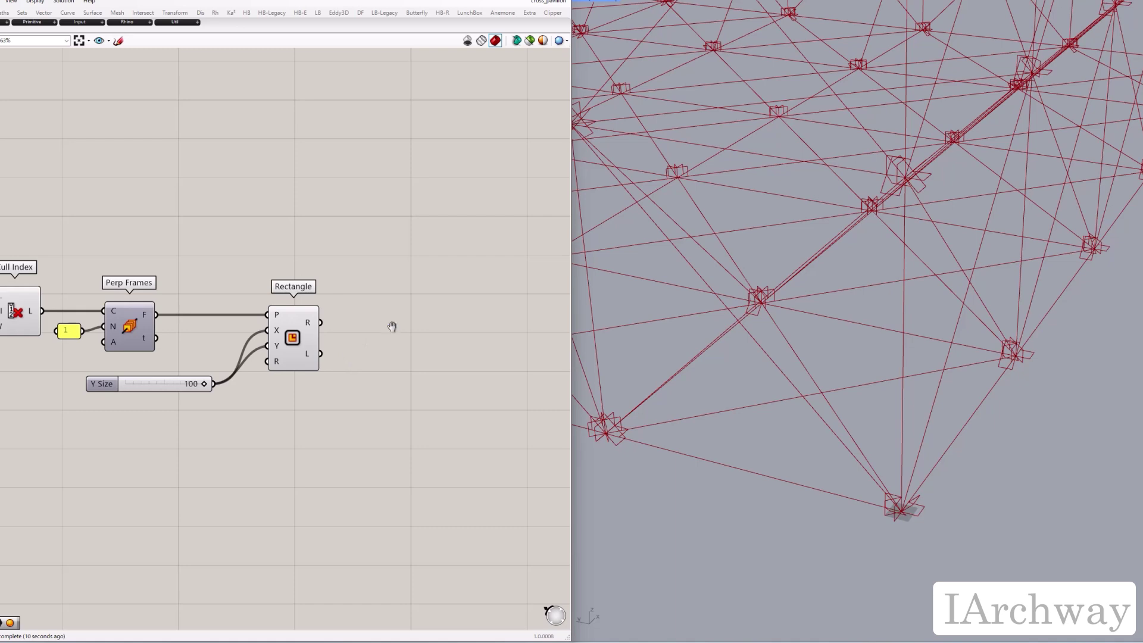
right_drag(392, 327, 396, 358)
double_click(347, 284)
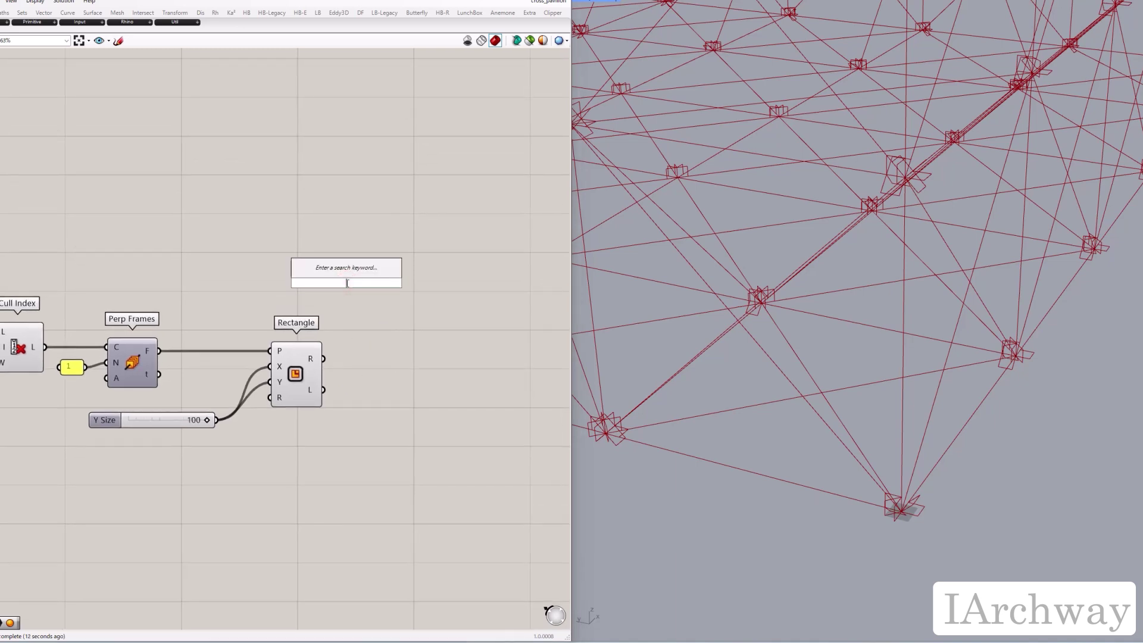
text(decon)
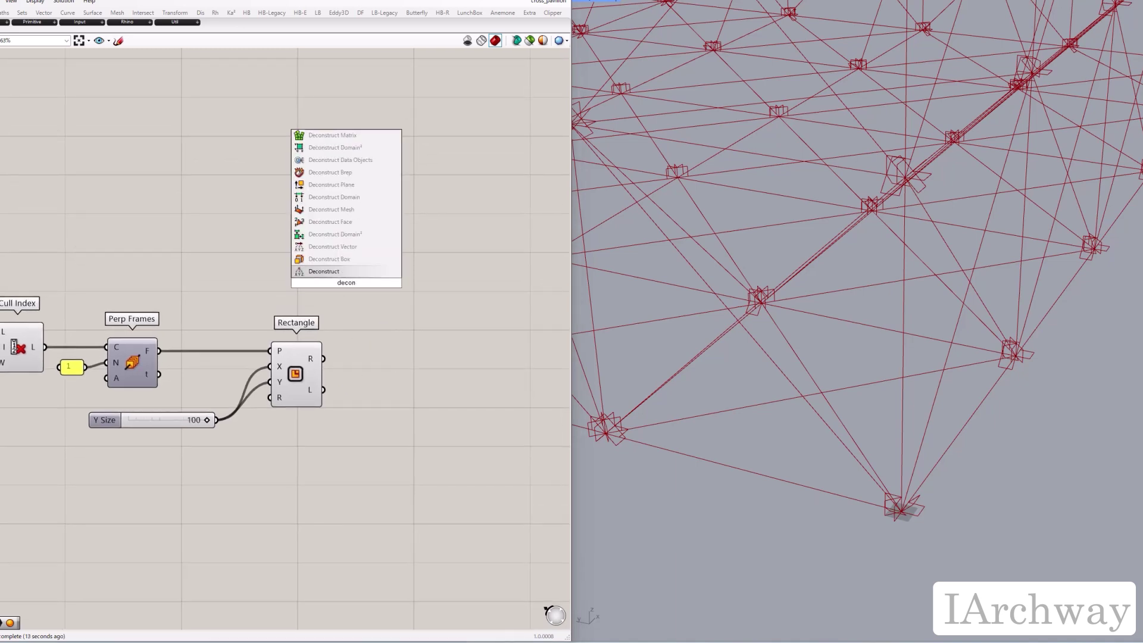
click(344, 192)
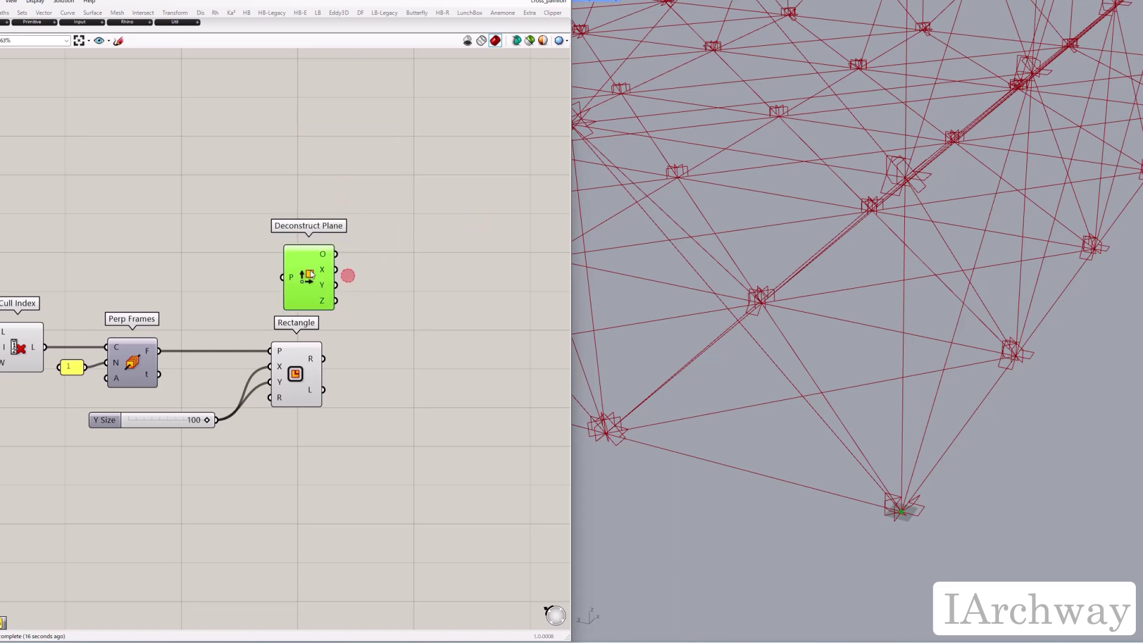
drag(164, 354, 292, 279)
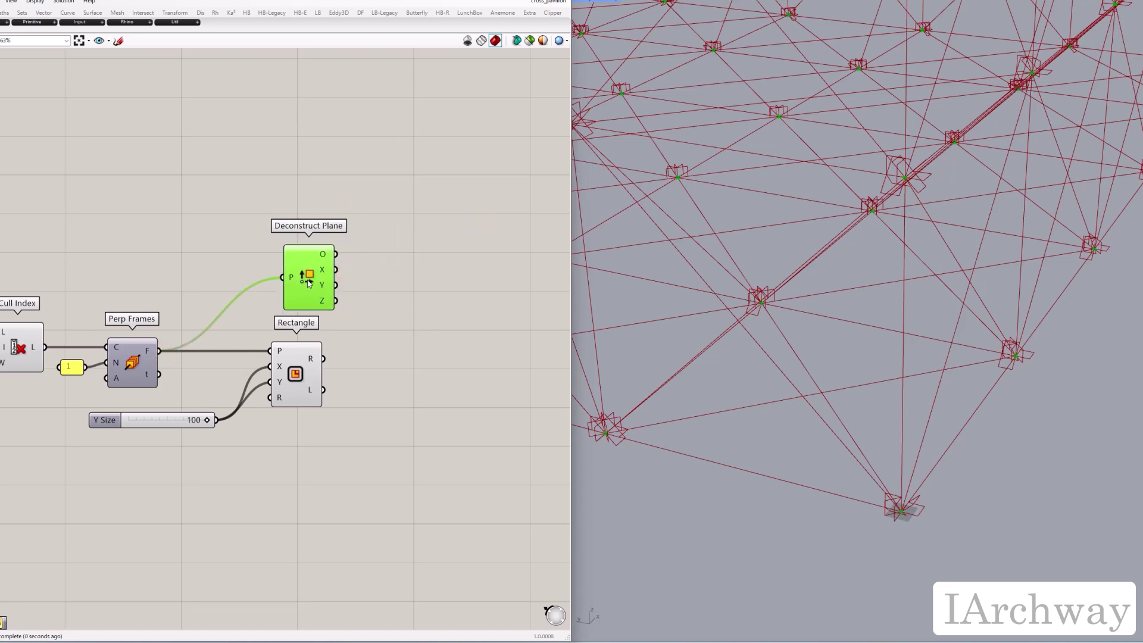
- Examine where the plane origins sit relative to the rectangles at the lower corner of the cube
scroll(941, 554, up, 10)
scroll(846, 541, down, 7)
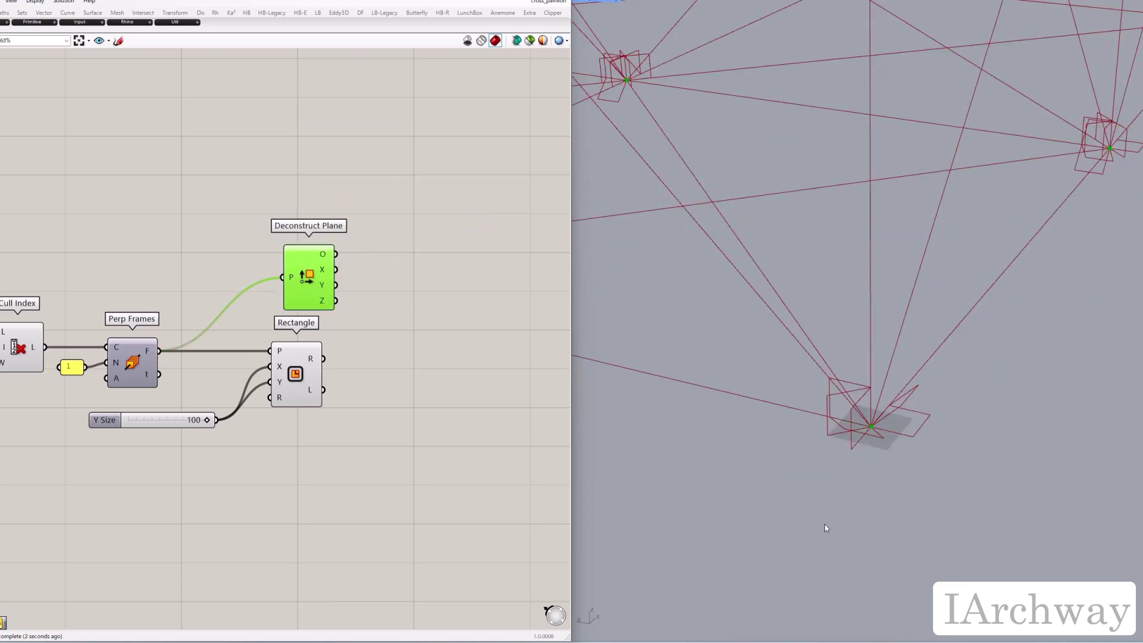
scroll(837, 502, up, 6)
shift+right_drag(915, 434, 883, 392)
scroll(876, 411, down, 8)
click(380, 348)
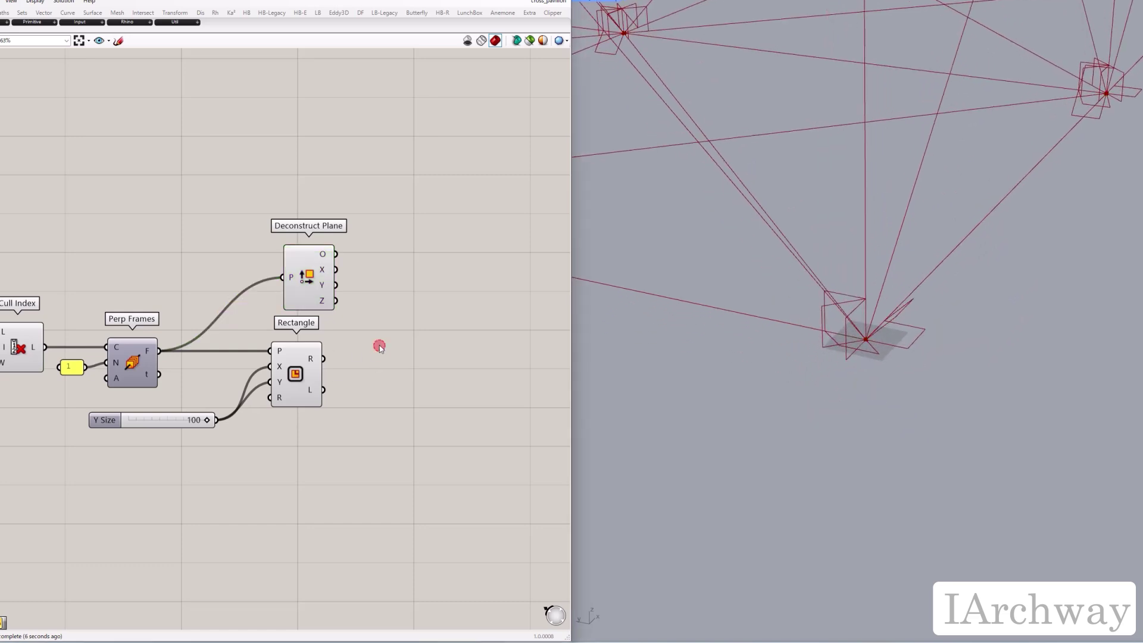
click(297, 384)
click(386, 379)
- Move Deconstruct Plane farther above Rectangle, then add an Area component and connect Rectangle's R output to its G input
drag(304, 297, 294, 272)
click(464, 368)
right_drag(464, 368, 424, 354)
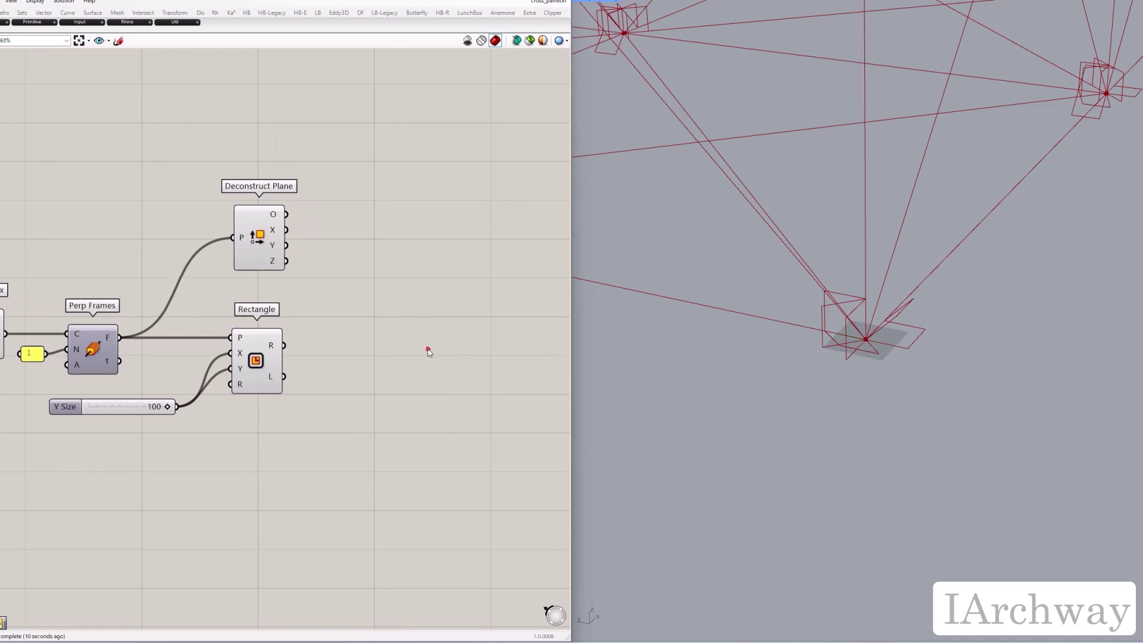
double_click(428, 349)
text(area)
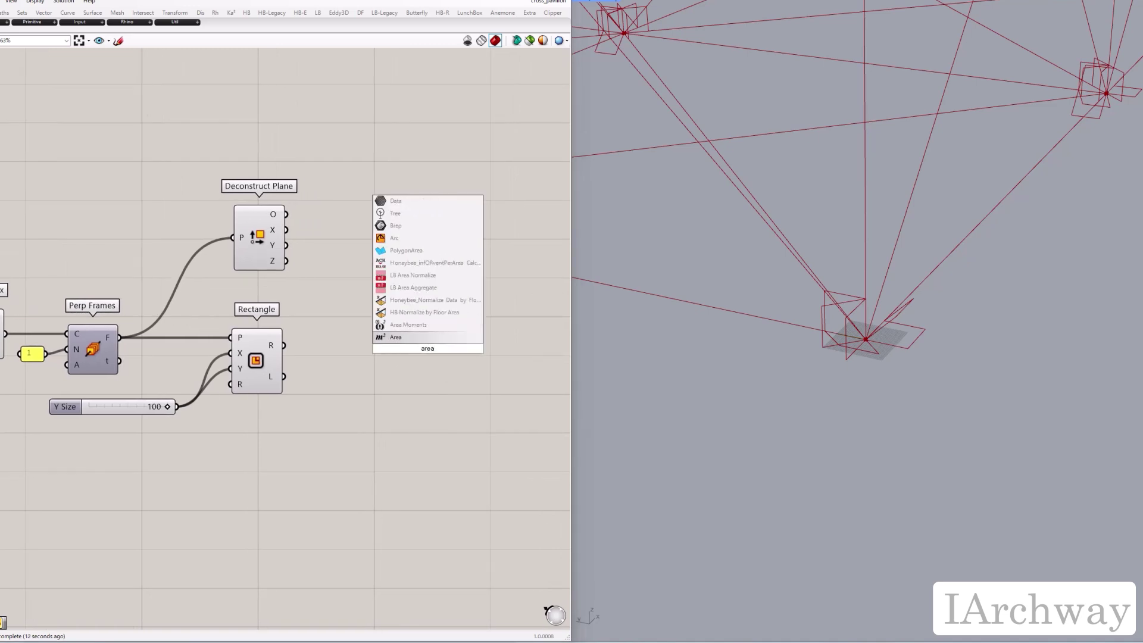
key(Return)
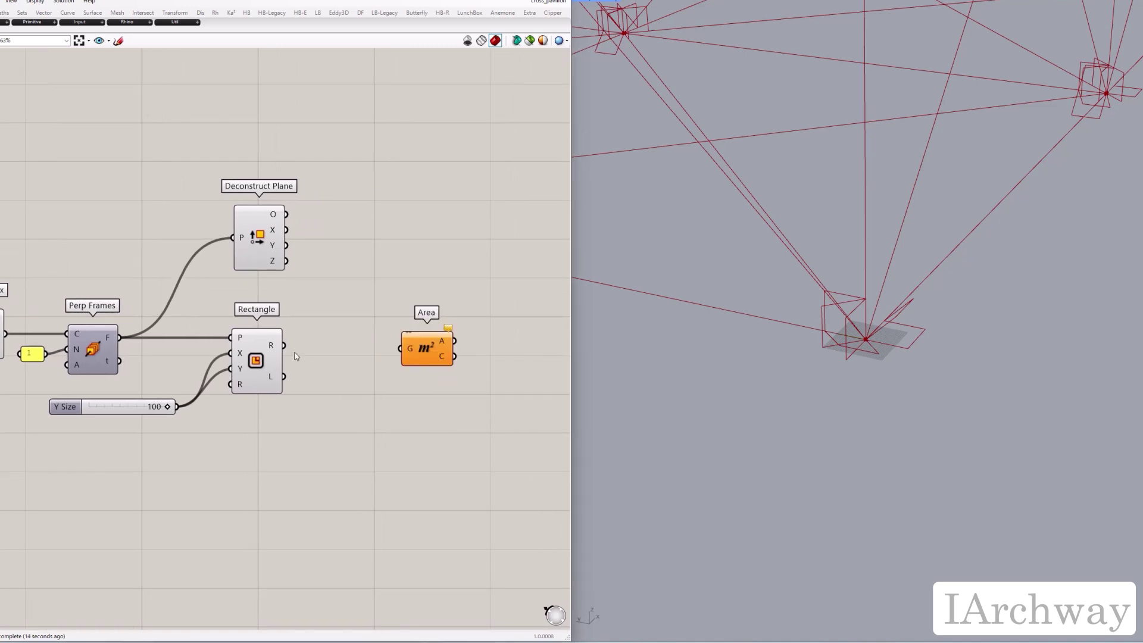
drag(302, 349, 366, 298)
- Add a Vector 2Pt component, connecting the C output of Area to A and the O output of Deconstruct Plane to B
click(272, 243)
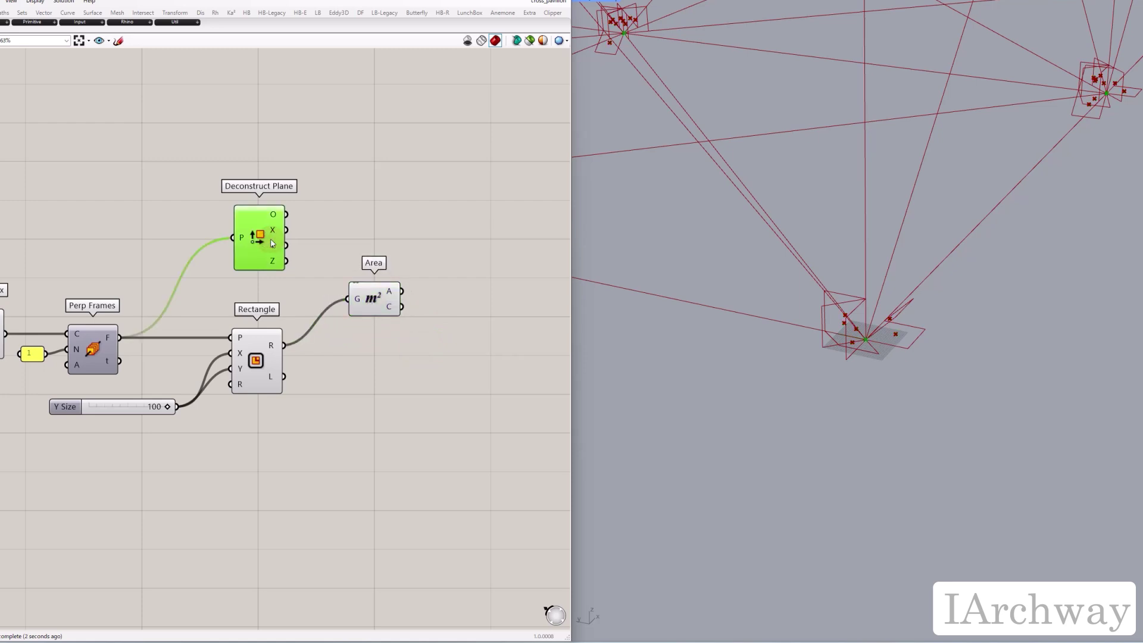
click(381, 294)
double_click(434, 217)
text(vector)
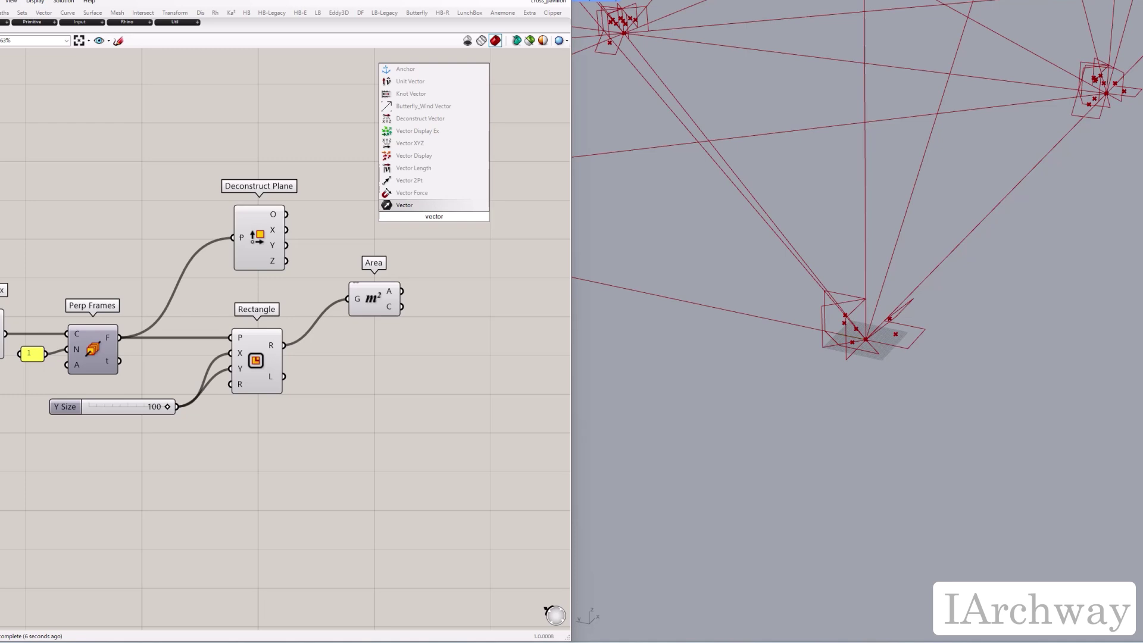
click(436, 181)
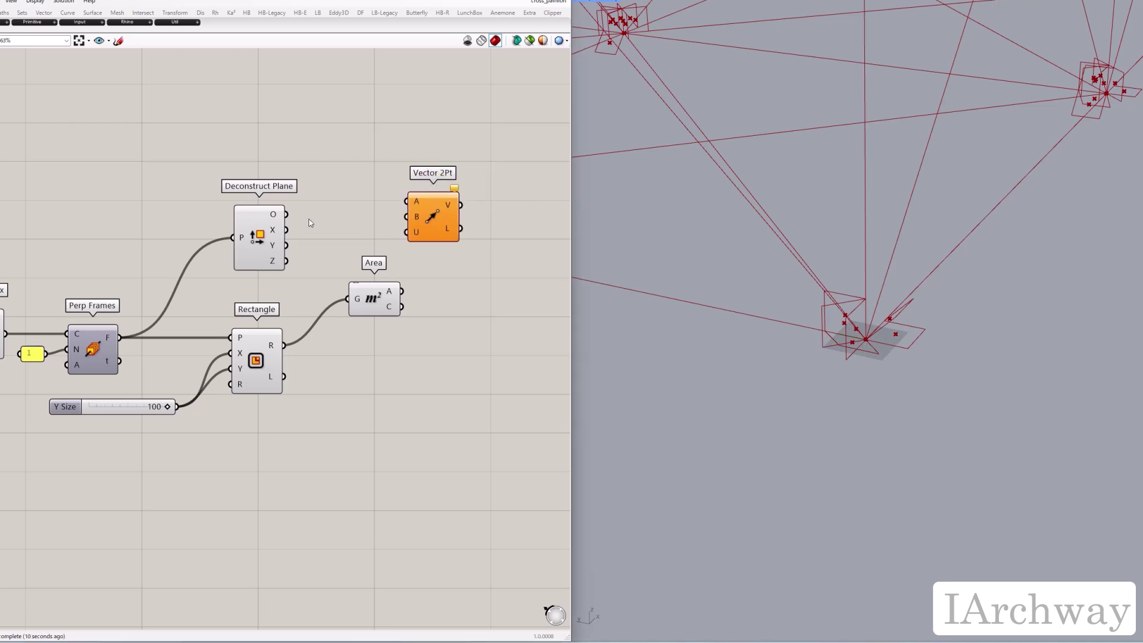
drag(287, 215, 462, 221)
click(470, 317)
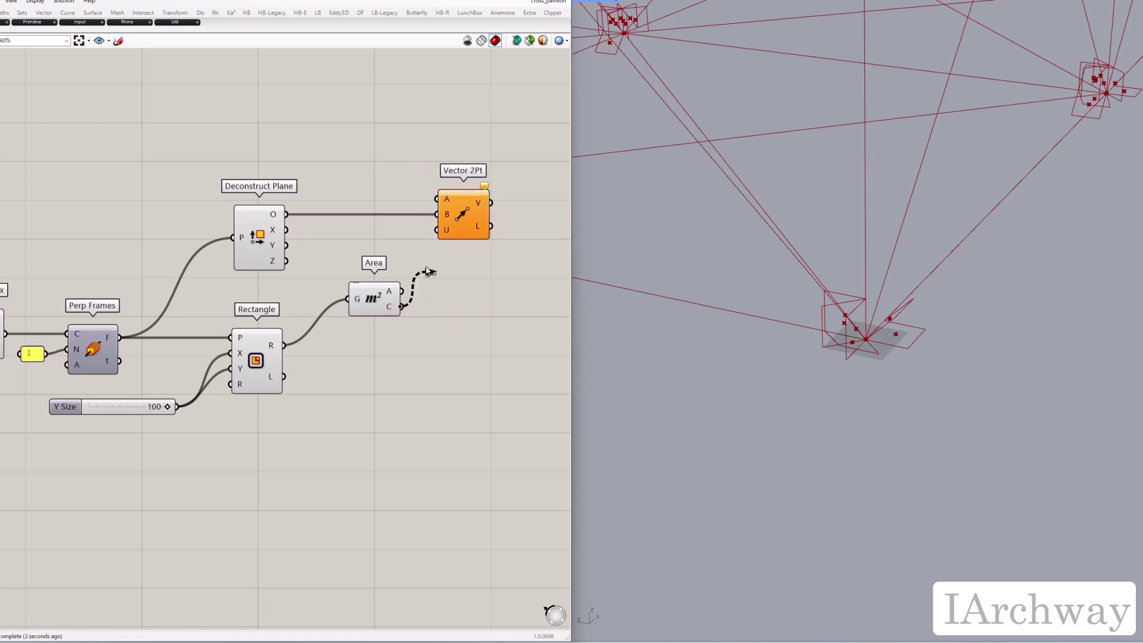
drag(427, 271, 440, 199)
- Add a Move component after Vector 2Pt and connect the R output of Rectangle to its G input
right_drag(489, 289, 369, 293)
double_click(381, 331)
text(move)
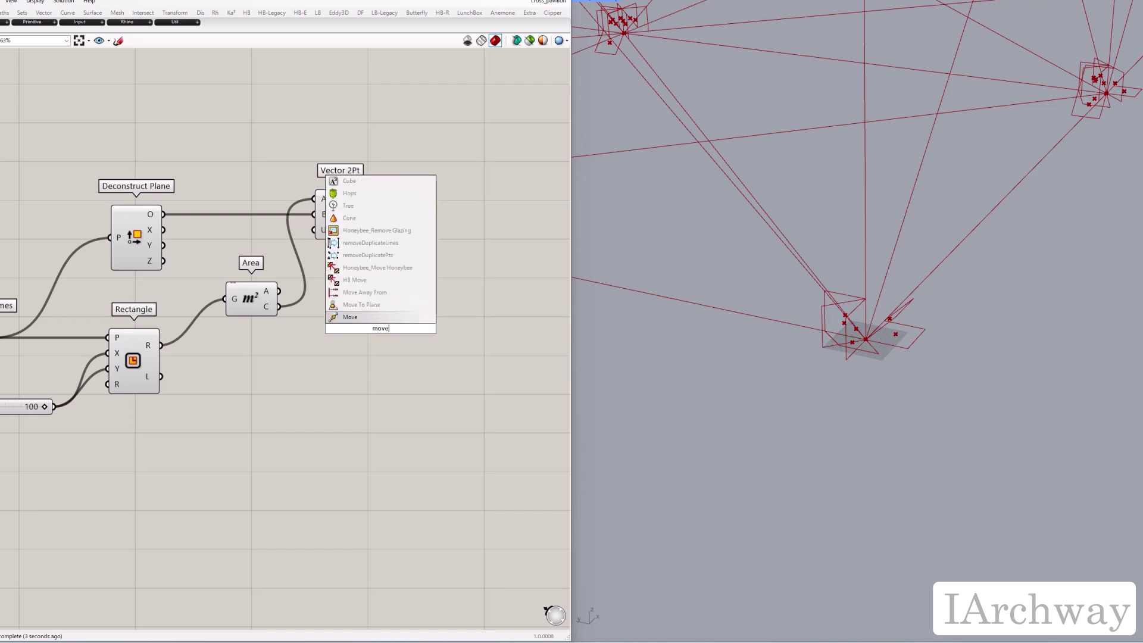
key(Return)
scroll(382, 332, down, 1)
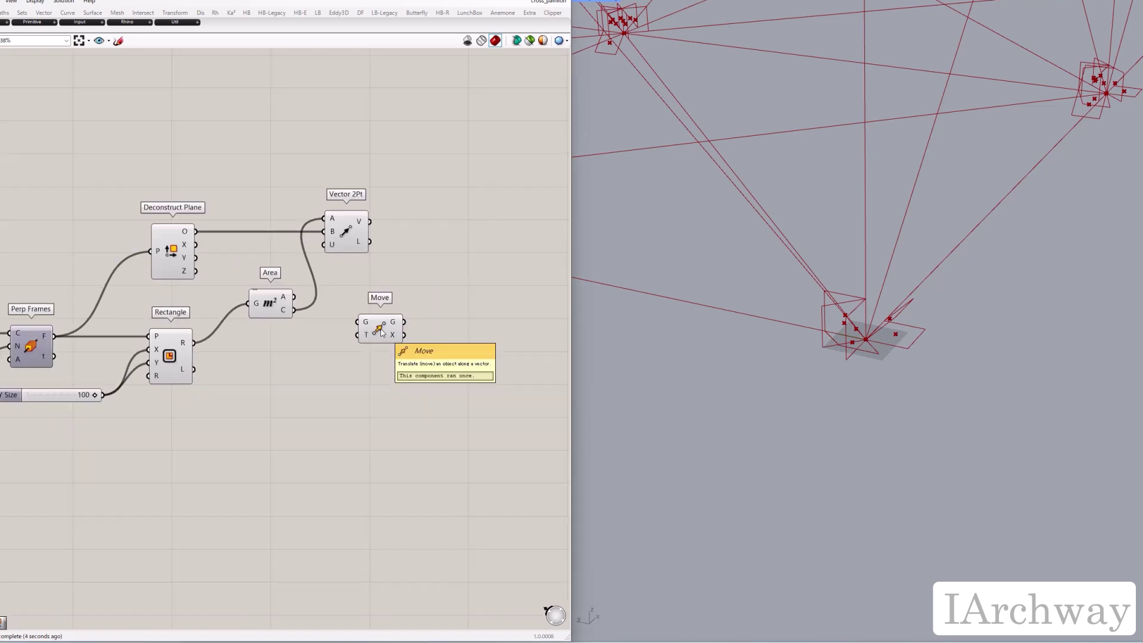
drag(381, 332, 395, 347)
drag(195, 344, 437, 351)
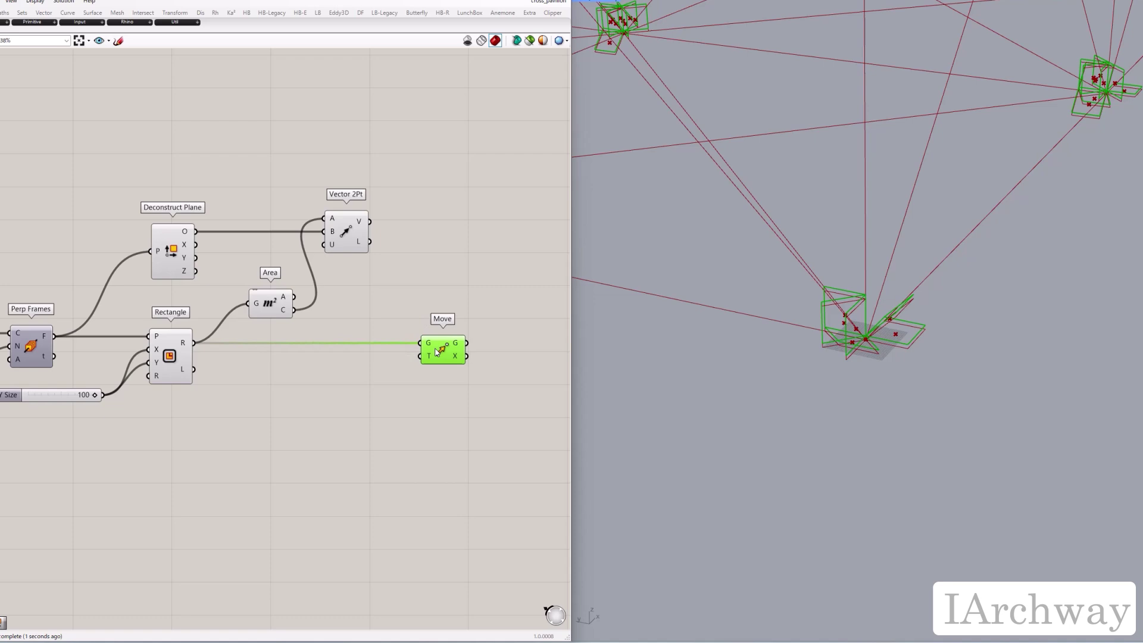
- Connect the V output of Vector 2Pt to Move's T input and compare the moved rectangles with the originals
click(431, 284)
drag(381, 223, 414, 358)
click(443, 357)
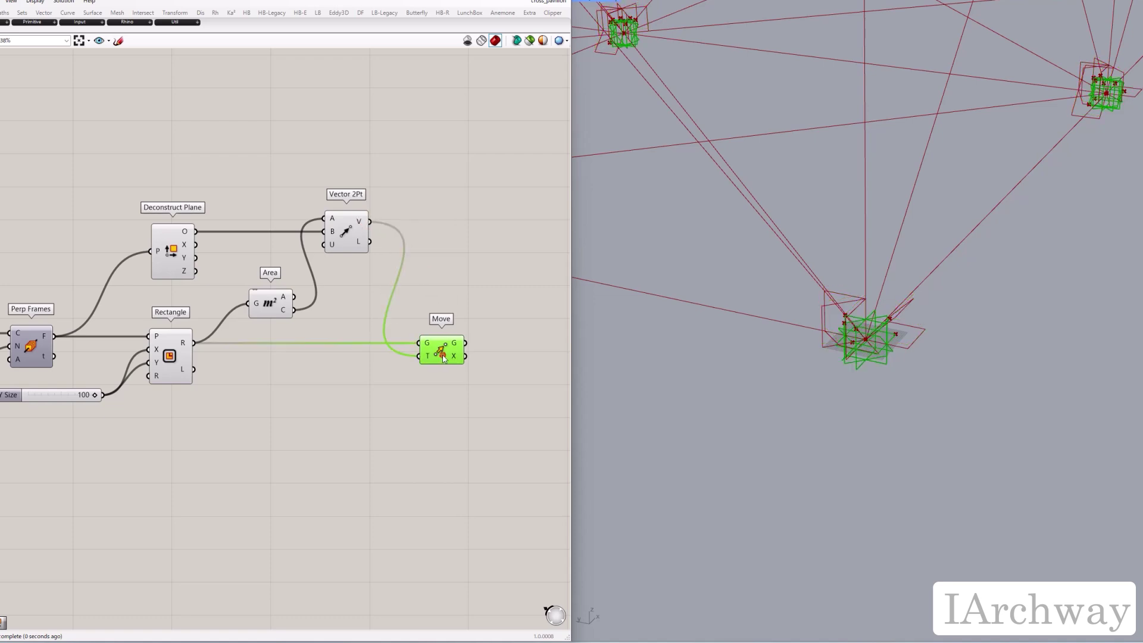
click(169, 356)
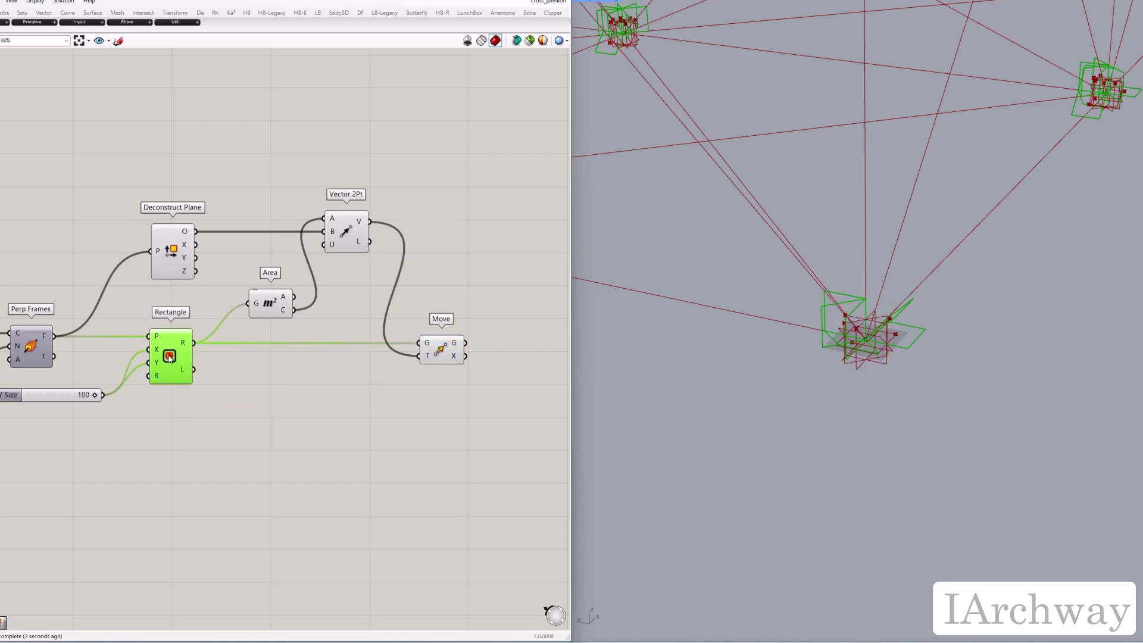
click(447, 356)
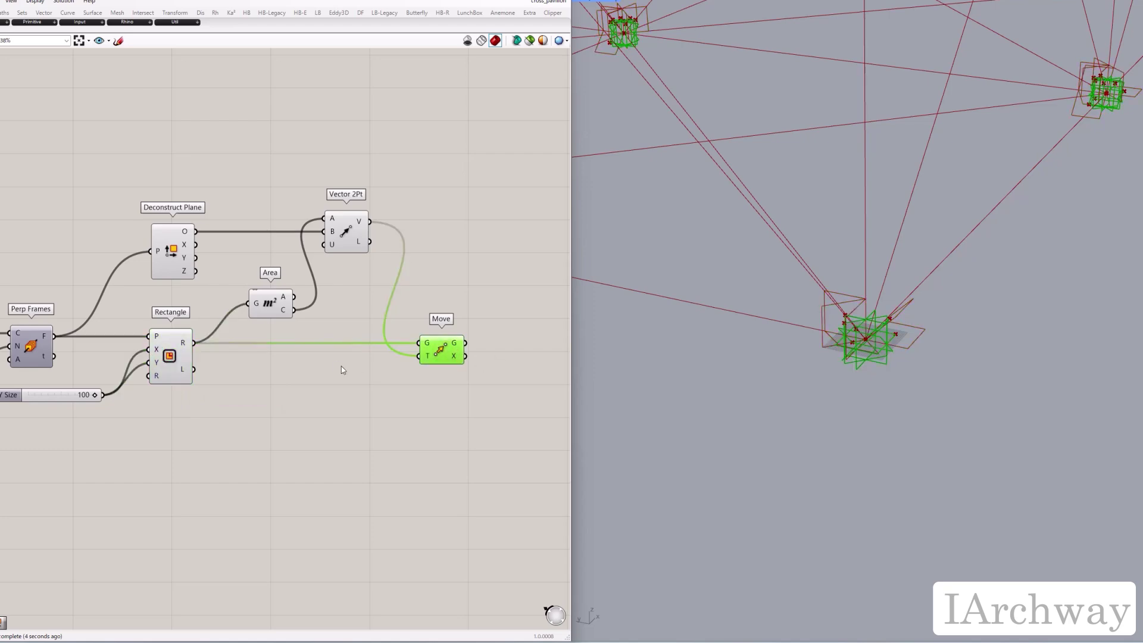
- Turn off the previews of Deconstruct Plane, Rectangle, Area and Vector 2Pt, and inspect the whole cube with the moved rectangles
click(365, 365)
drag(380, 398, 121, 208)
middle_click(109, 165)
click(125, 182)
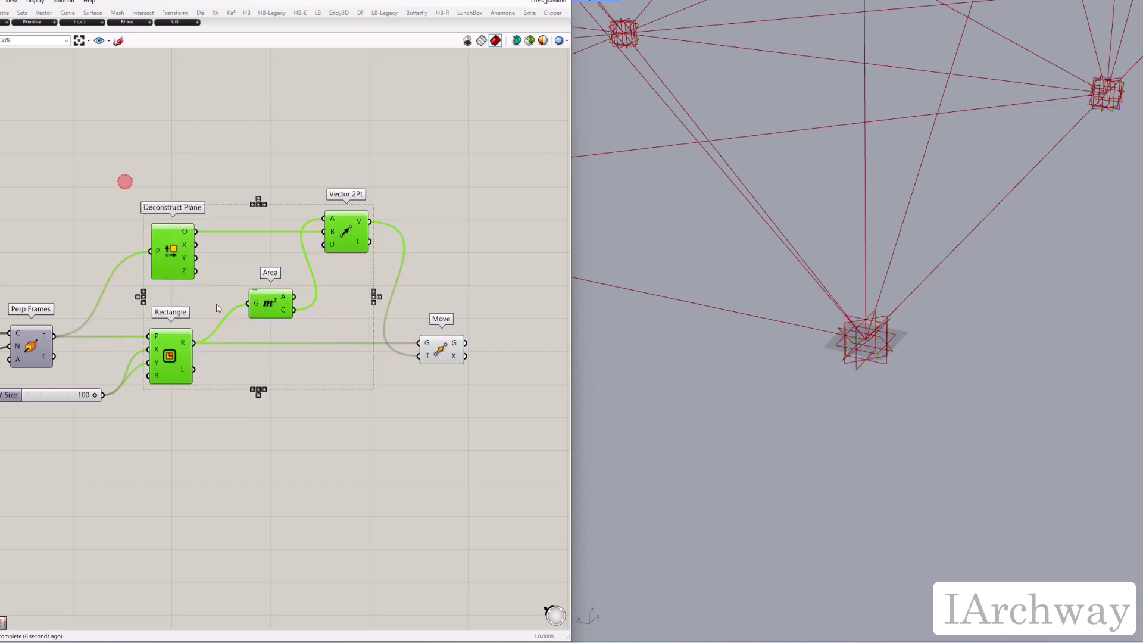
click(356, 397)
scroll(969, 447, down, 6)
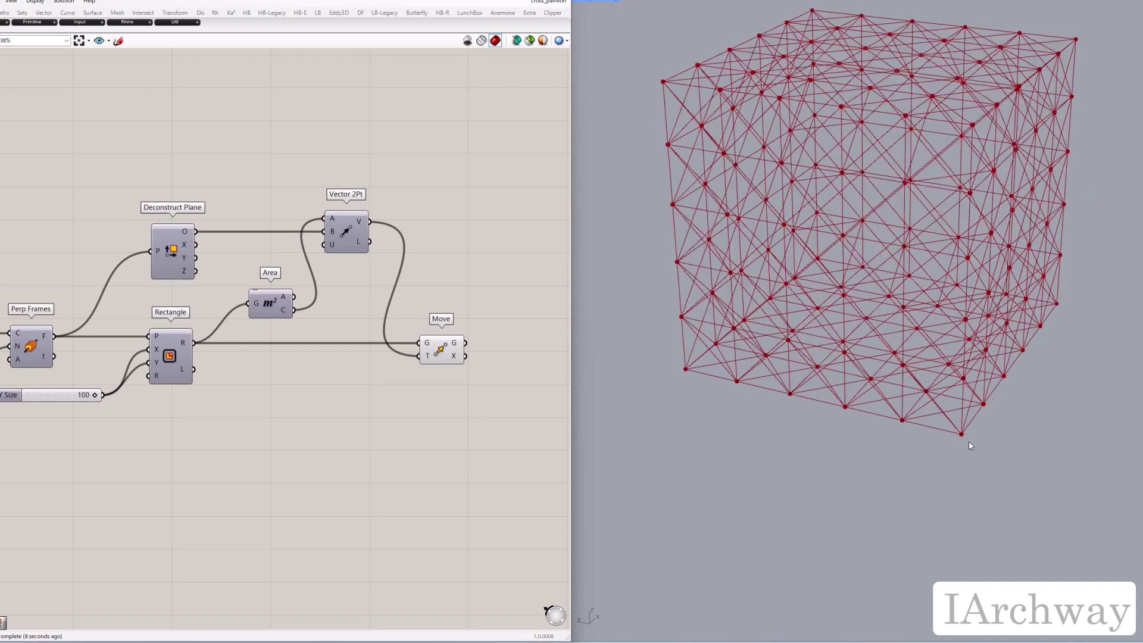
shift+right_drag(926, 341, 940, 387)
scroll(906, 308, up, 2)
shift+right_drag(915, 316, 884, 331)
scroll(888, 325, down, 2)
- Turn off the preview of the culled lines so only the moved rectangles are displayed in the model
right_drag(496, 395, 391, 393)
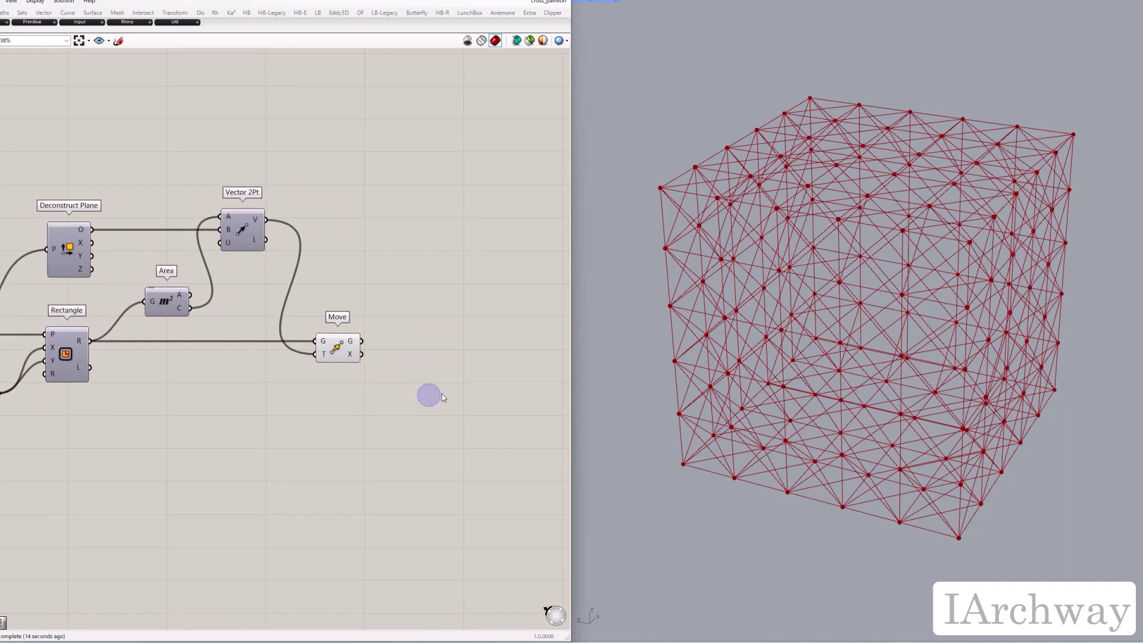
scroll(438, 386, down, 1)
mouse_move(245, 419)
mouse_down()
mouse_move(193, 395)
mouse_move(24, 367)
mouse_up()
scroll(358, 399, down, 1)
right_click(41, 280)
click(77, 296)
click(232, 470)
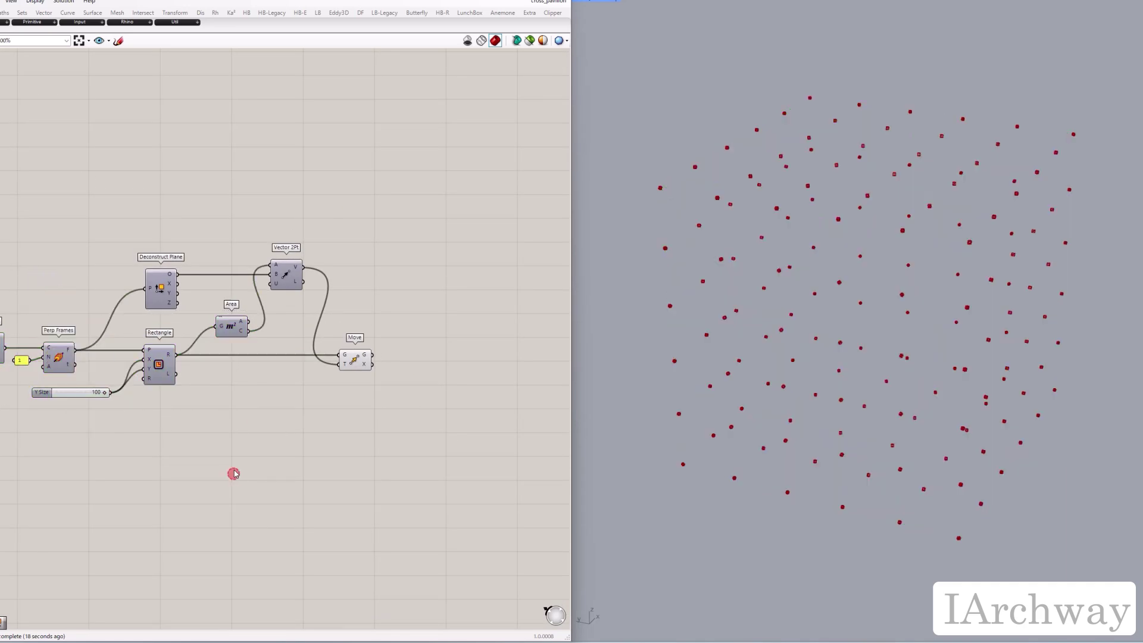
- Add a Loft component, connect the G output of Move to its C input, and turn off Move's preview
scroll(368, 367, up, 2)
scroll(368, 366, up, 3)
double_click(351, 352)
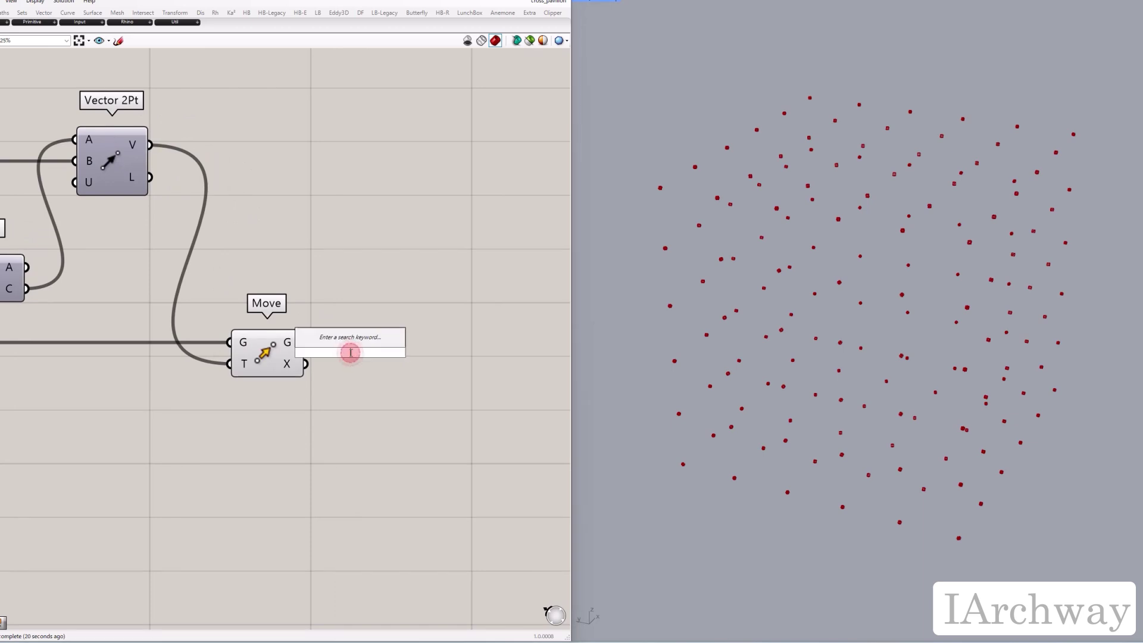
text(loft)
key(Return)
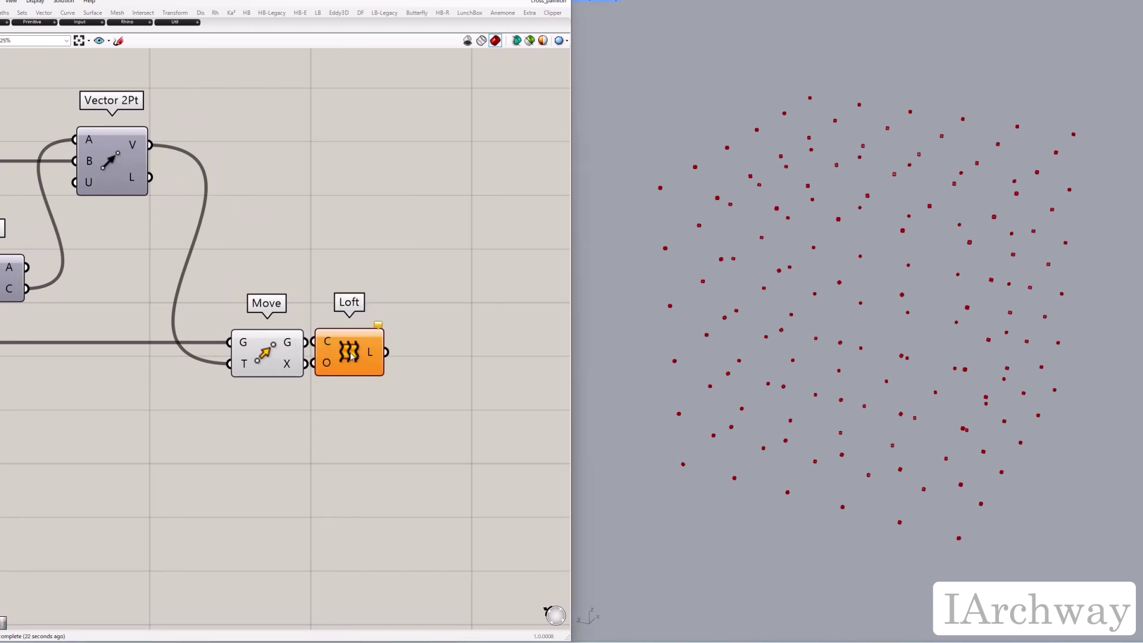
drag(350, 352, 405, 345)
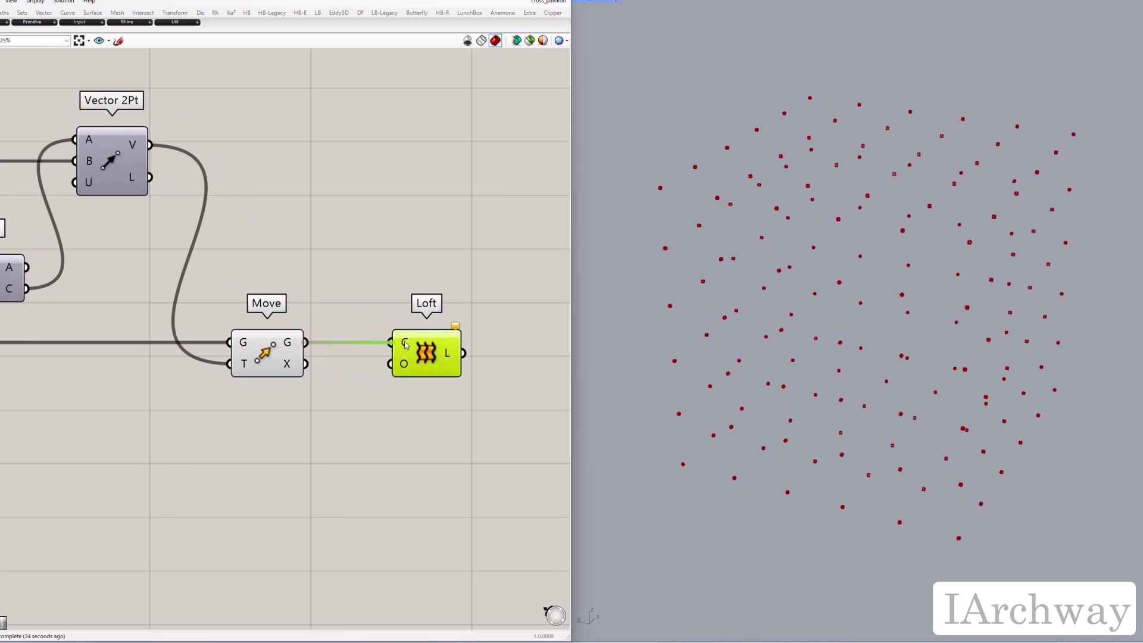
click(385, 431)
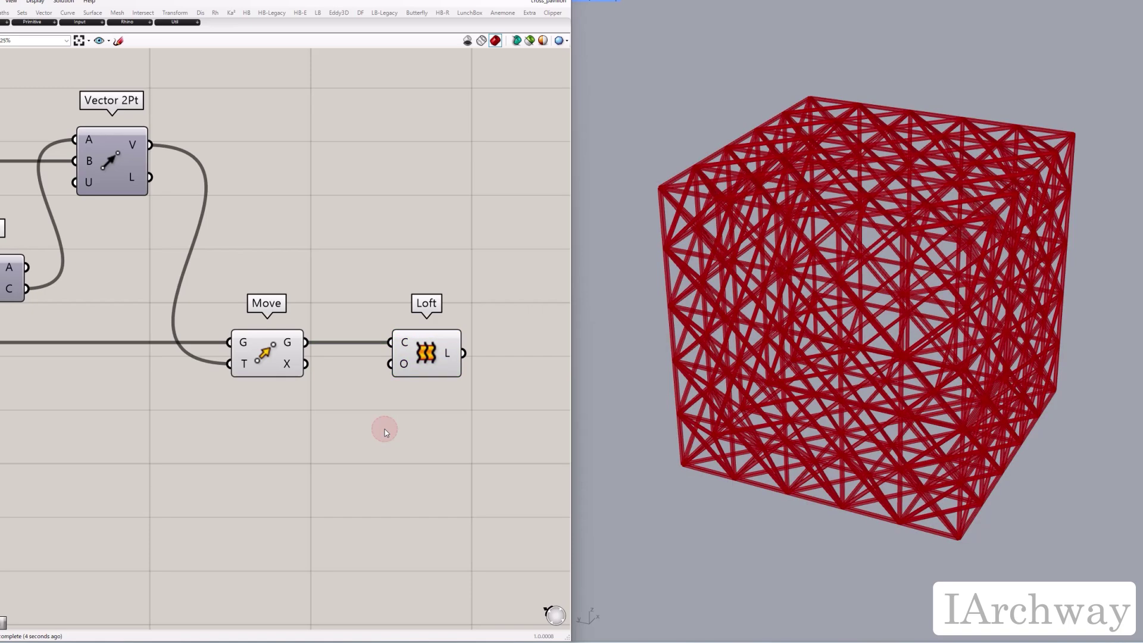
click(421, 365)
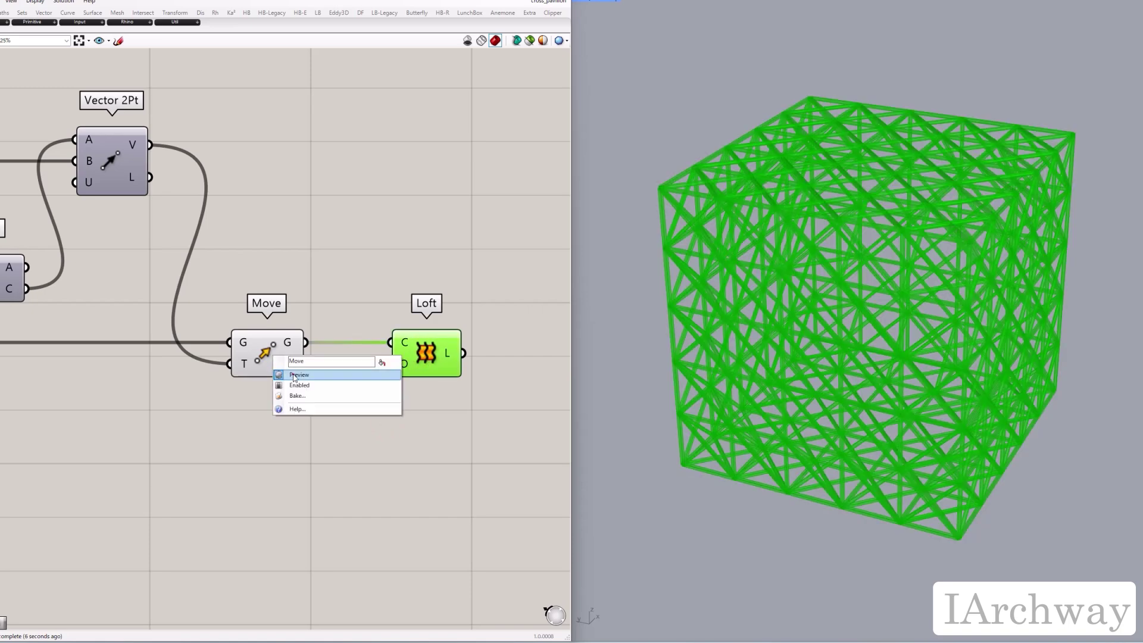
click(378, 400)
- Add a Cap Holes component beside Loft, connect Loft's L output to its B input, and align it with Loft
right_drag(466, 400, 306, 397)
double_click(396, 387)
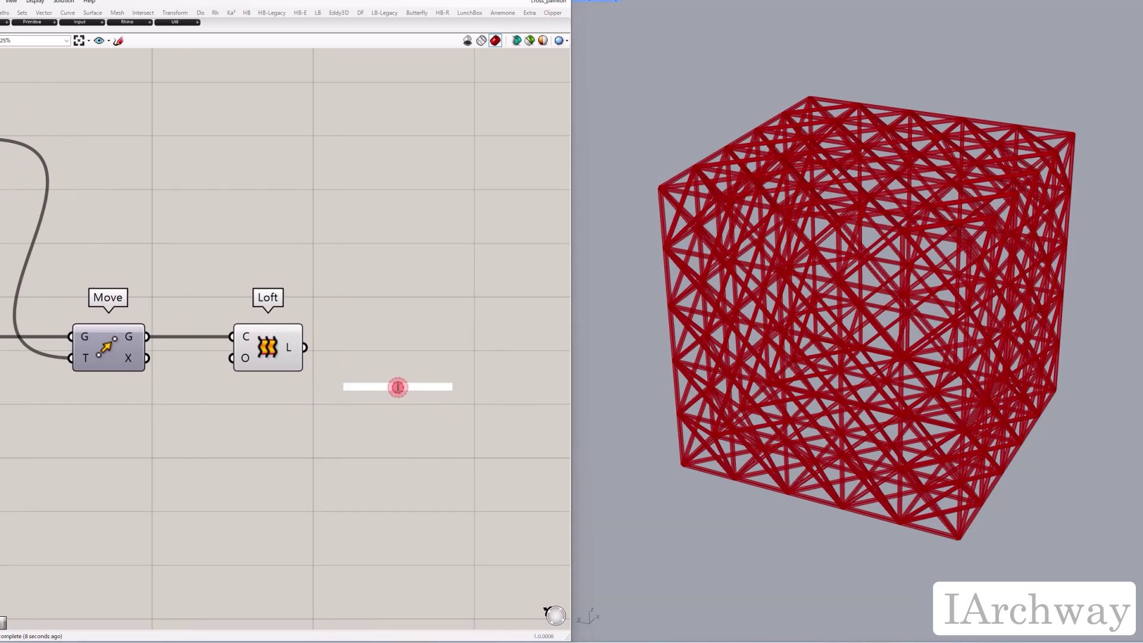
text(cap)
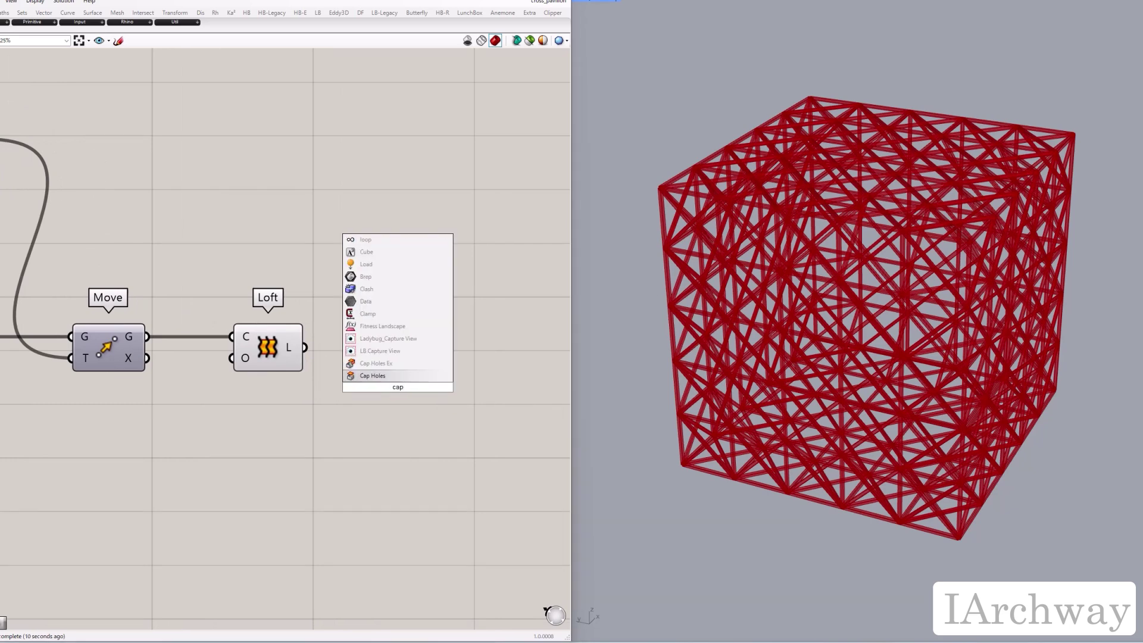
key(Return)
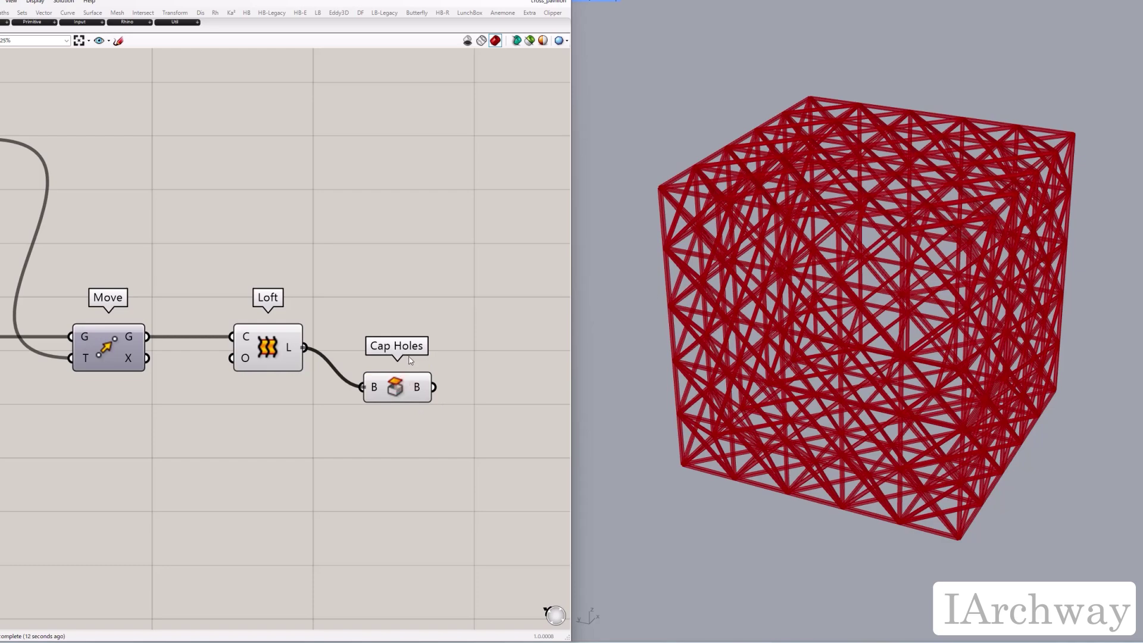
mouse_move(409, 381)
mouse_down()
mouse_move(415, 352)
mouse_move(417, 363)
mouse_up()
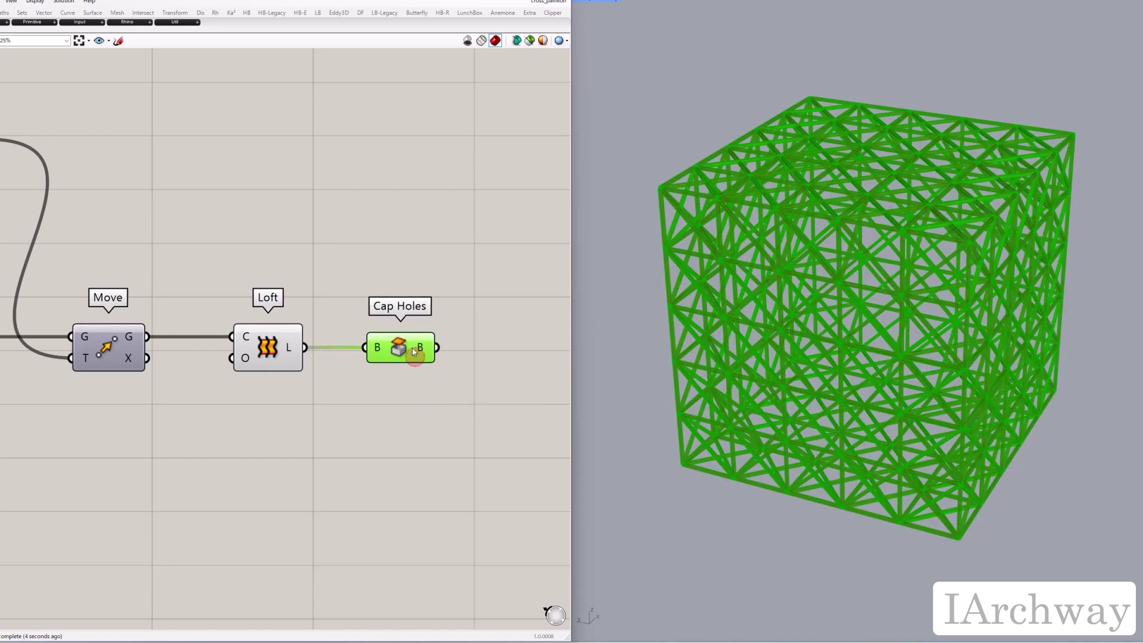
- Turn off the preview of the Loft component
click(363, 396)
click(273, 335)
click(337, 292)
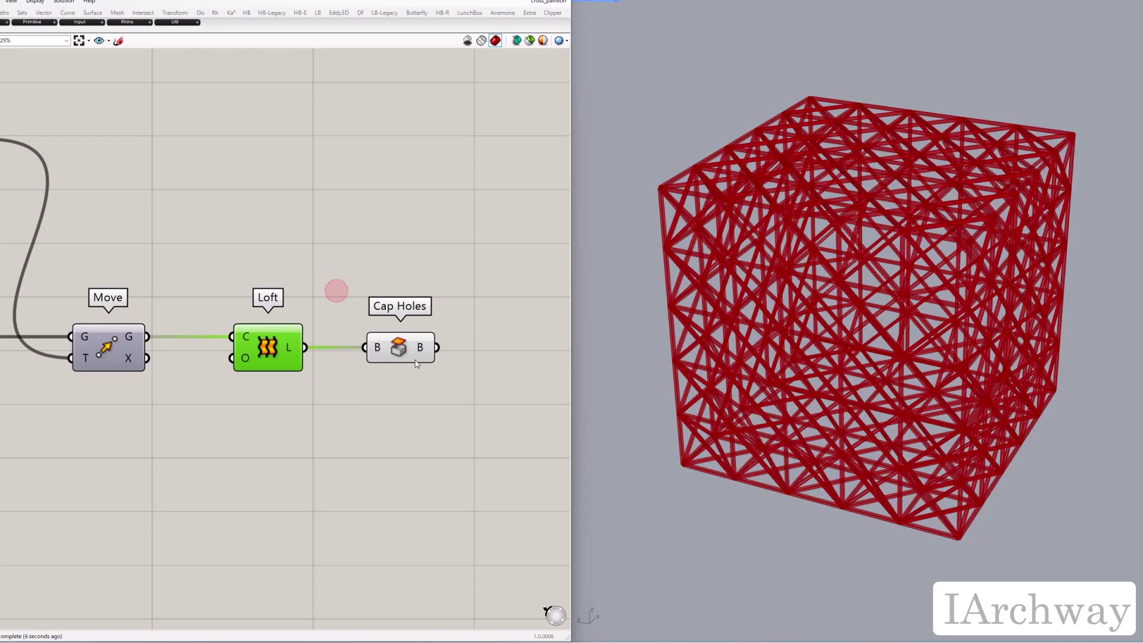
- Highlight the Cap Holes output and inspect the capped bars in the model, both close up and across the whole cube
click(401, 347)
scroll(923, 399, up, 5)
right_drag(924, 399, 989, 372)
scroll(892, 361, down, 6)
scroll(989, 372, up, 10)
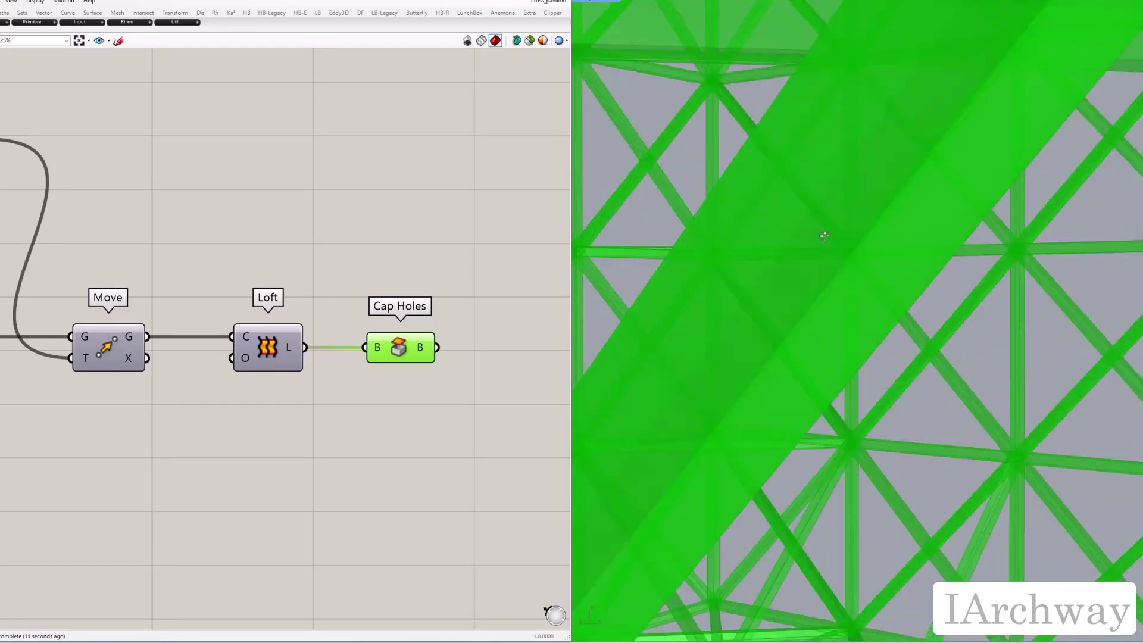
scroll(785, 274, up, 2)
right_drag(824, 236, 918, 452)
scroll(877, 321, down, 3)
scroll(796, 428, up, 3)
scroll(795, 427, up, 1)
scroll(832, 316, down, 2)
scroll(819, 336, up, 2)
scroll(839, 437, down, 8)
scroll(918, 452, down, 3)
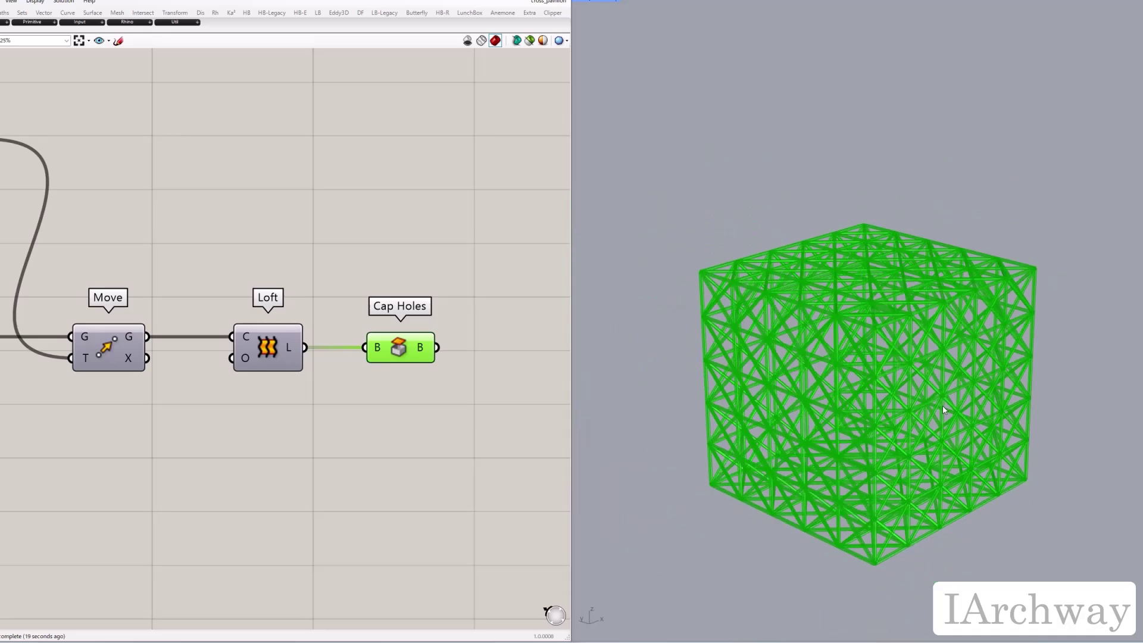
right_drag(942, 405, 898, 395)
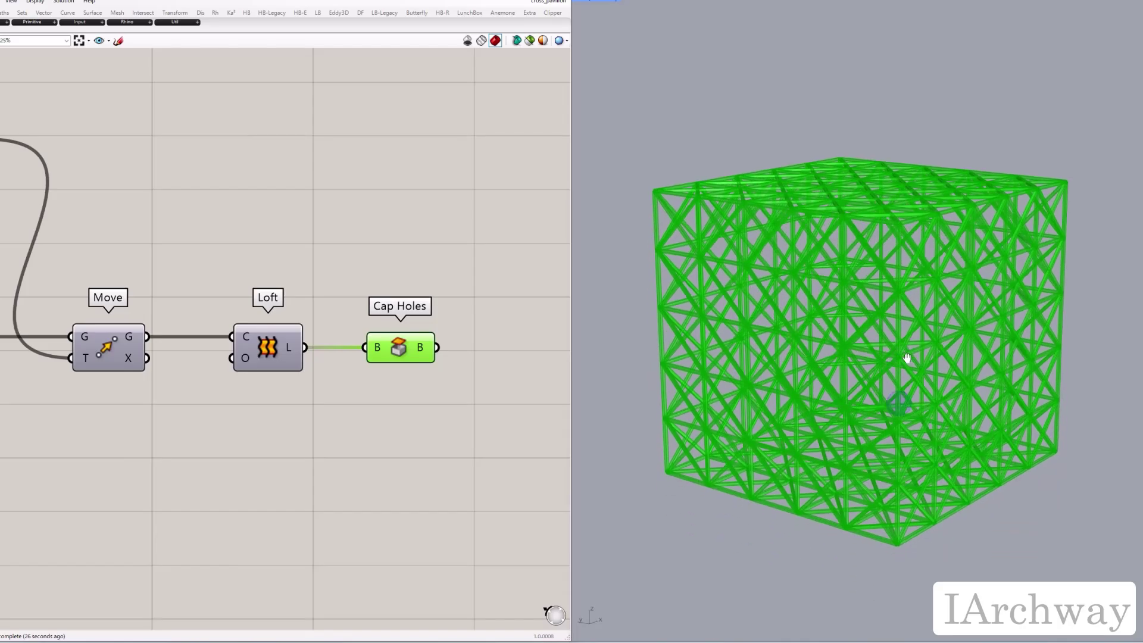